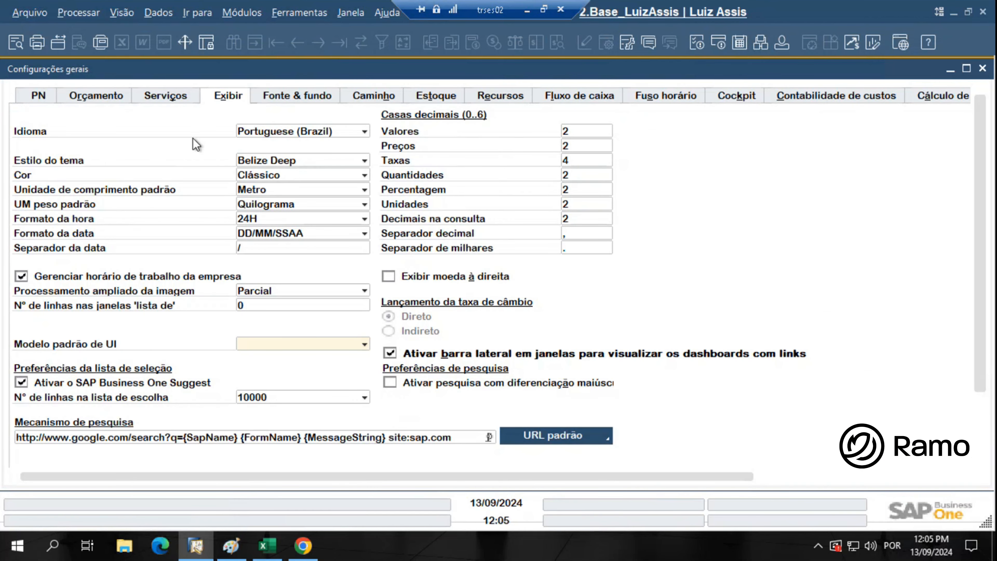
Enable the Processo de autorização options in the PN settings and save them with Atualizar
click(34, 99)
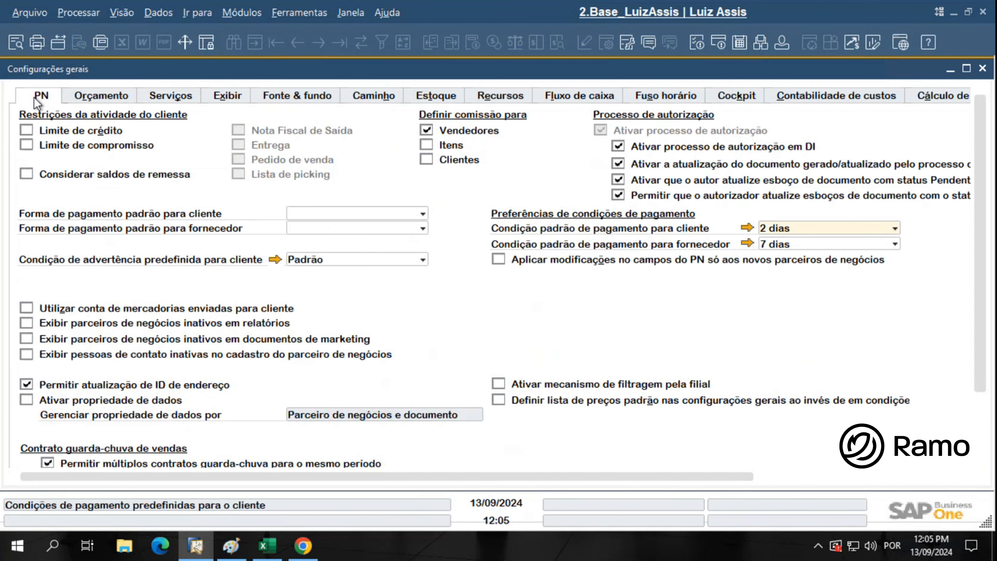
drag(371, 477, 472, 480)
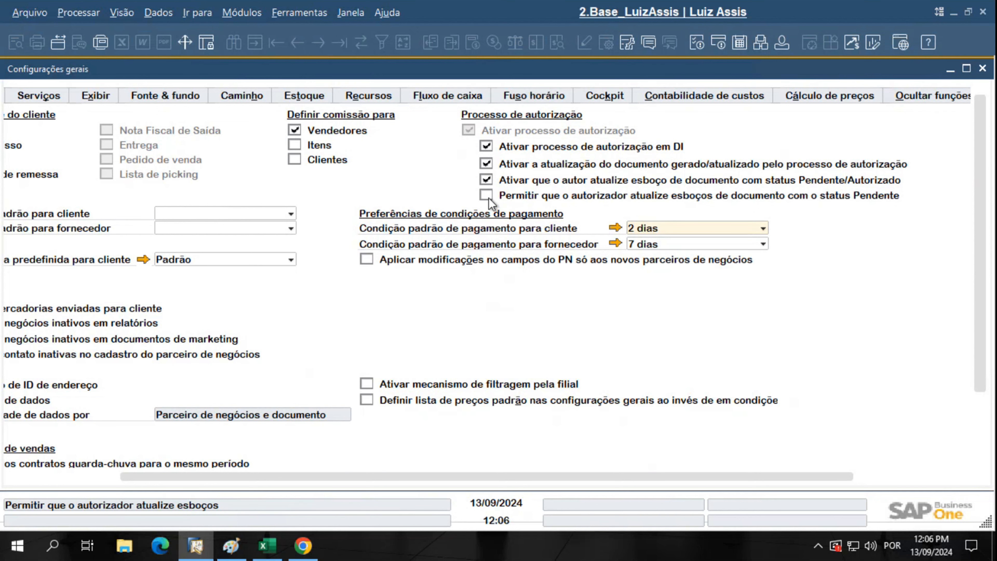
drag(298, 480, 94, 471)
scroll(89, 419, down, 3)
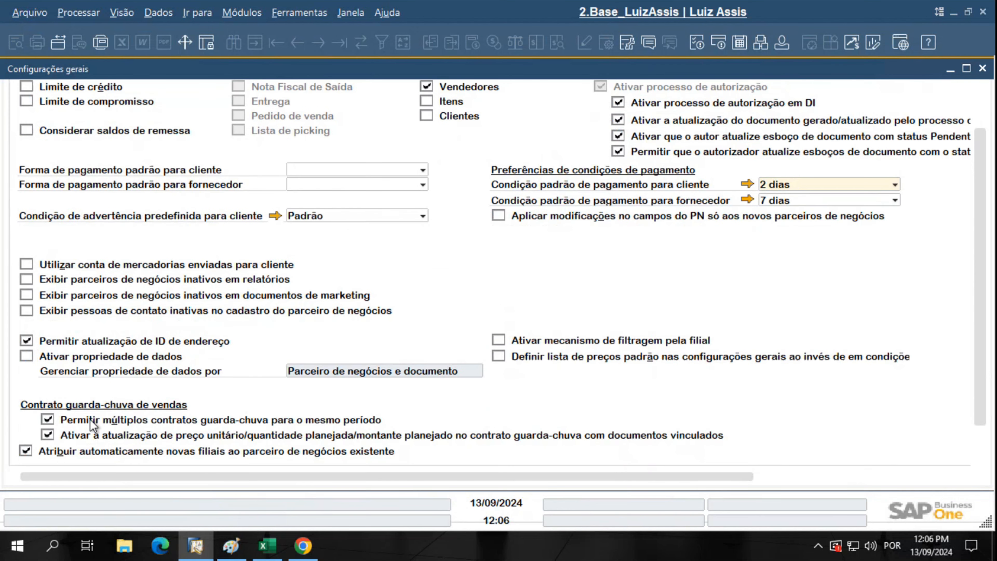
click(59, 443)
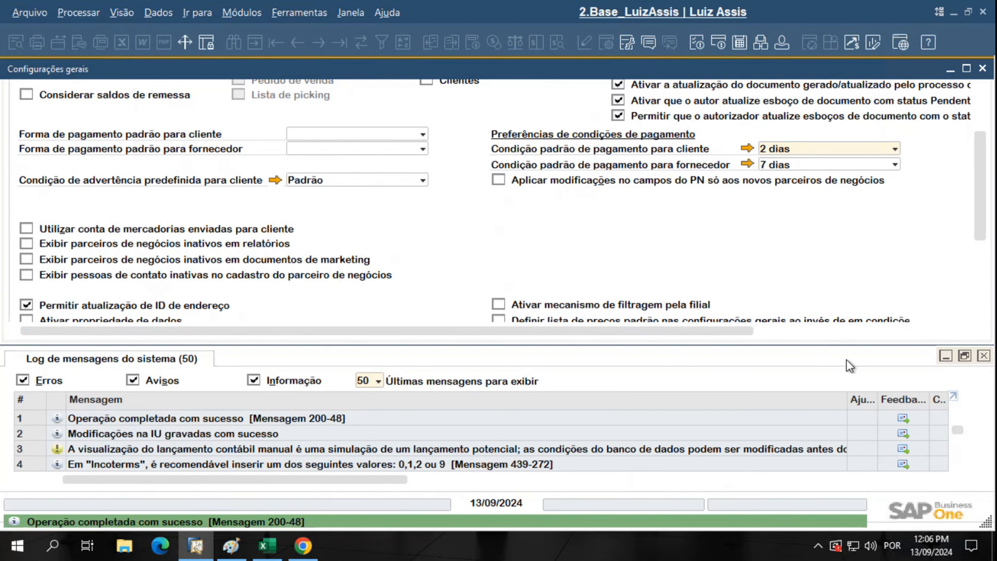
click(983, 356)
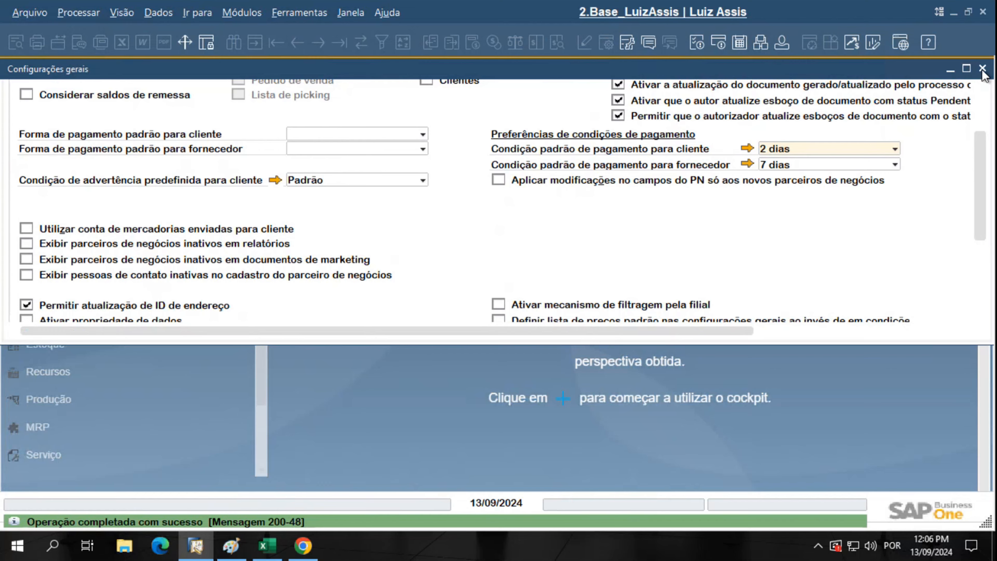
Close Configurações gerais and open Modelos de autorização under Administração > Processo de autorização
click(982, 68)
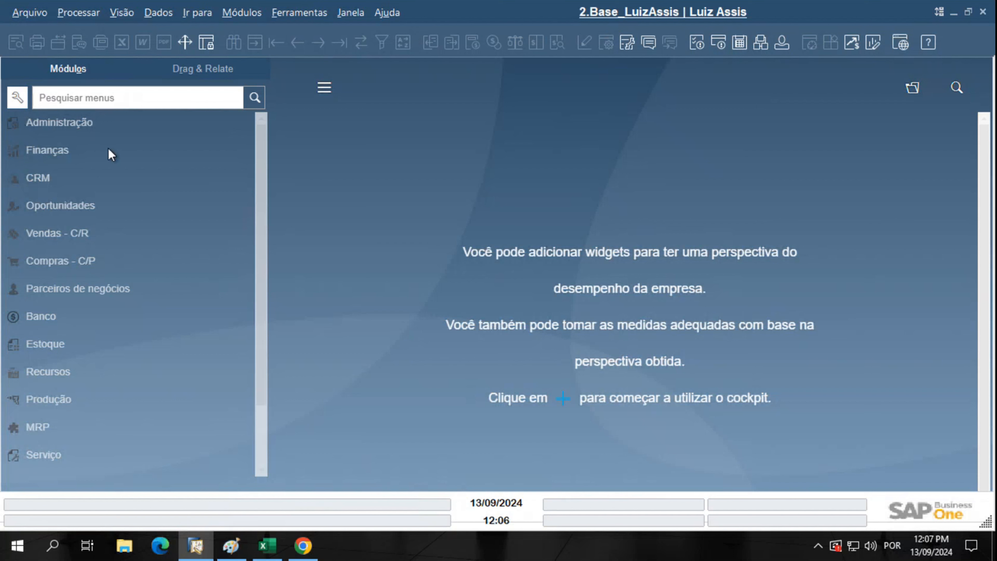
click(90, 126)
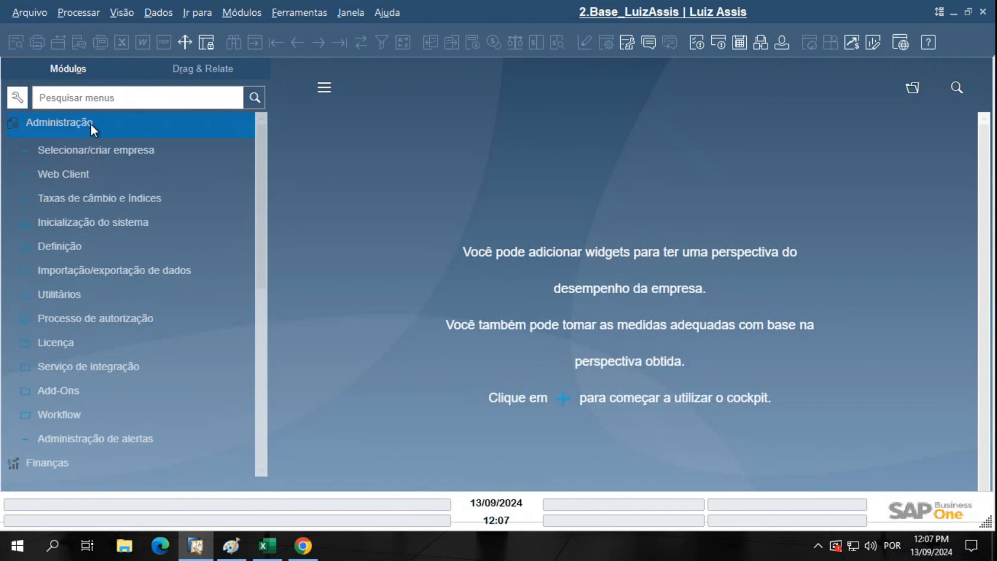
click(88, 321)
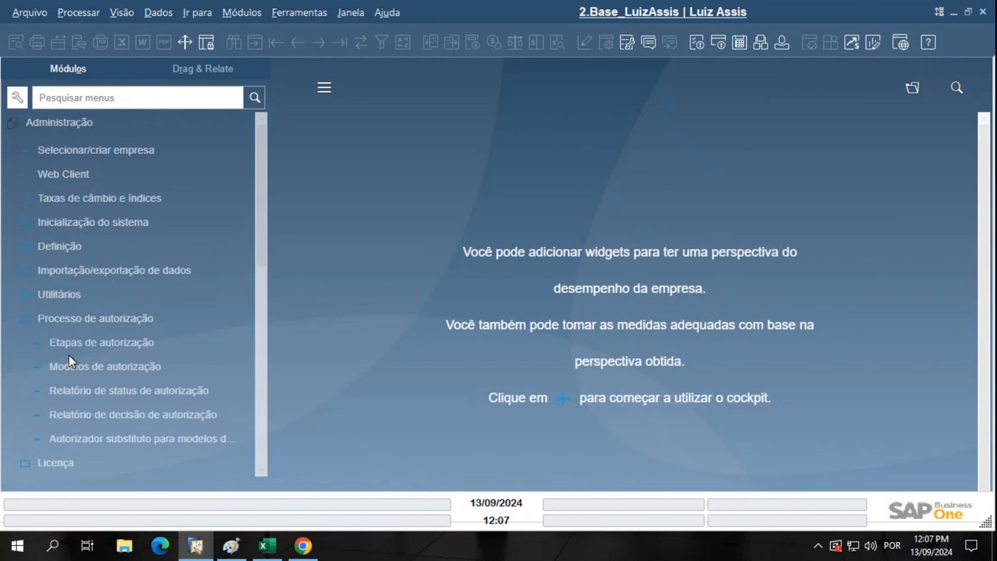
click(41, 371)
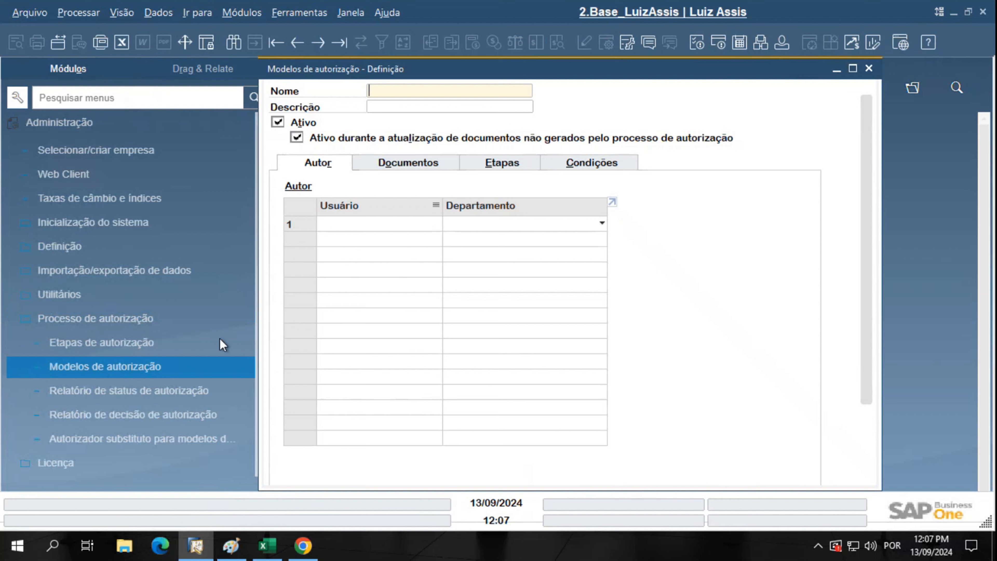
Switch the Authorization Templates form into search mode
click(236, 42)
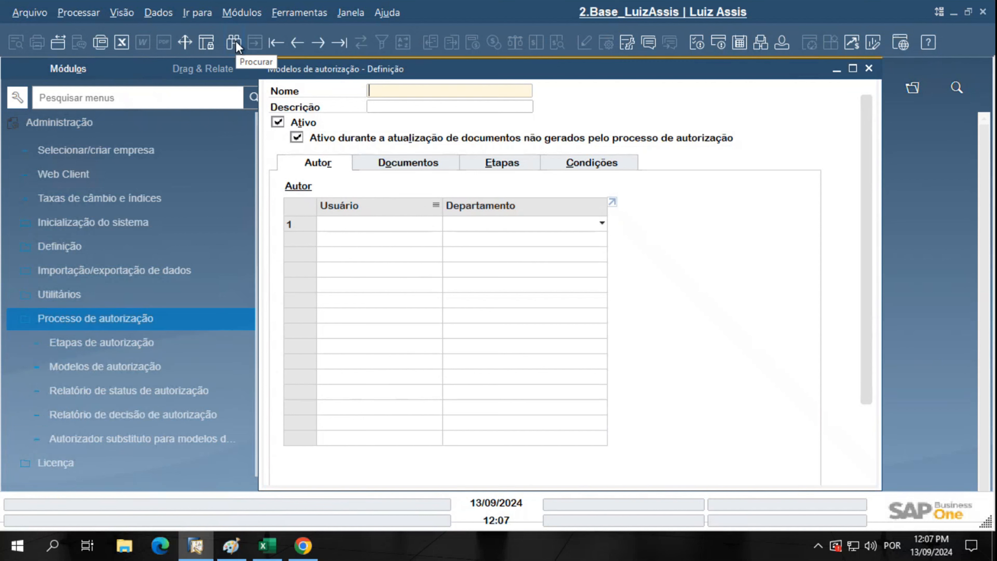
click(236, 42)
click(235, 42)
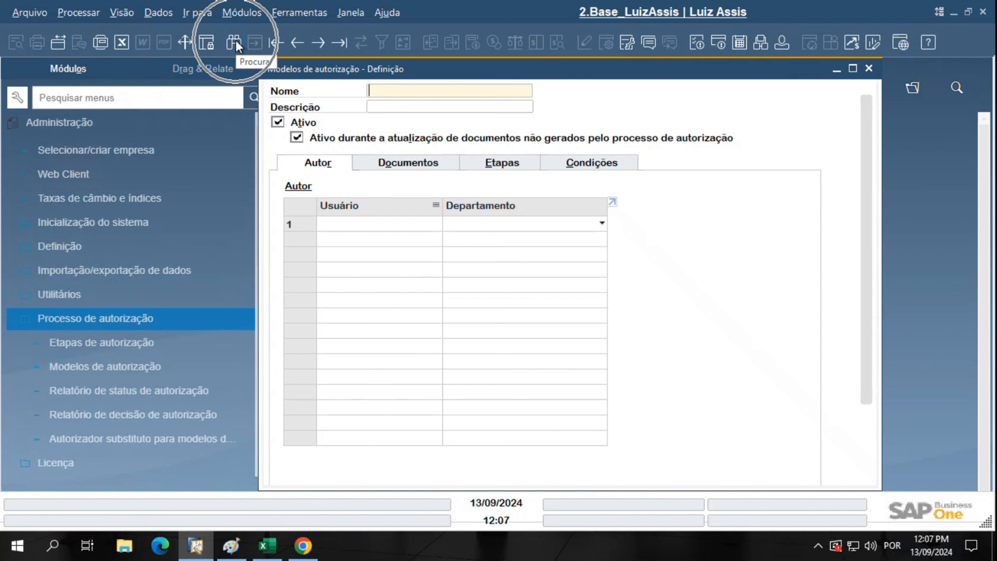
click(235, 42)
click(235, 42)
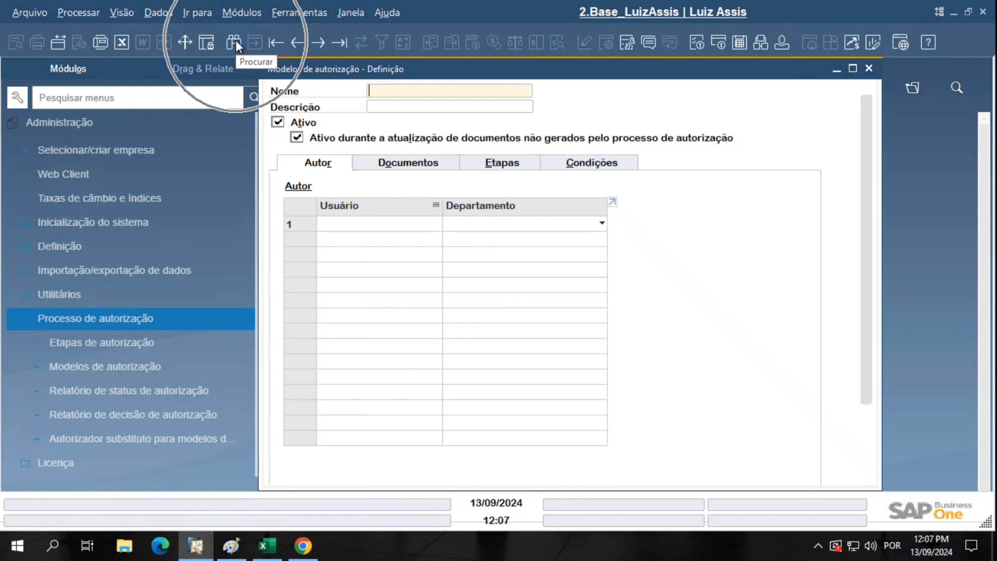
key(ctrl)
key(ctrl)
key(ctrl)
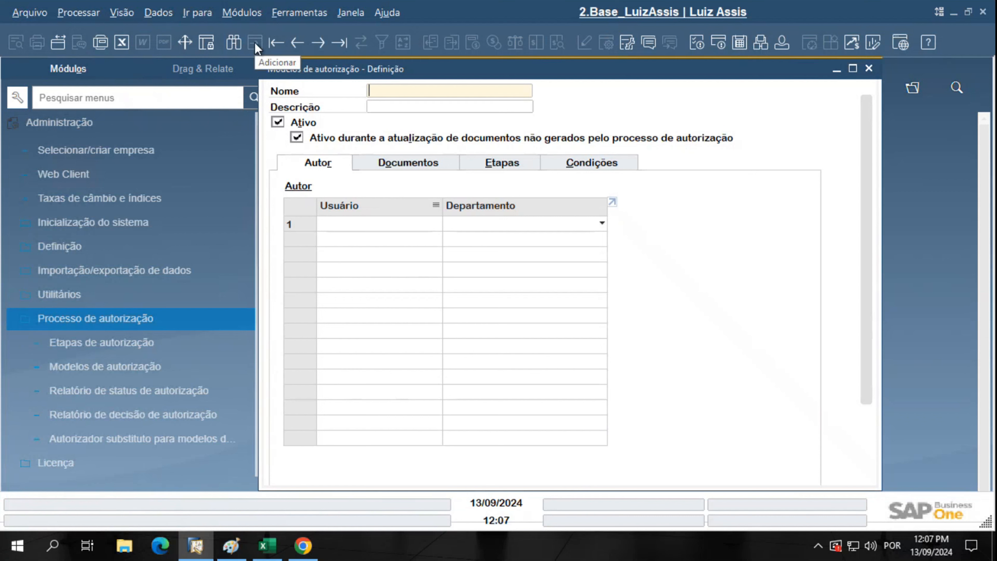
key(ctrl)
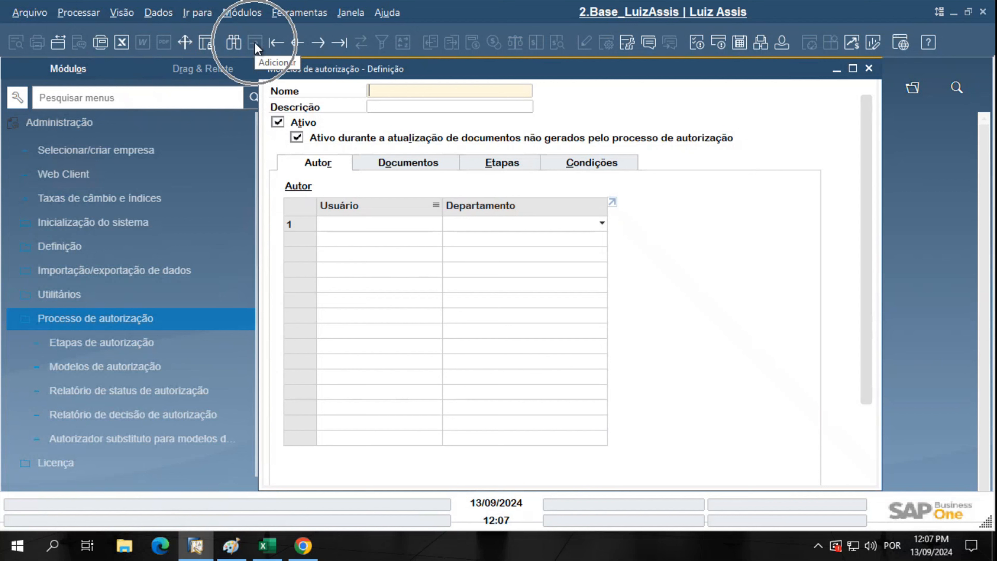
key(ctrl)
key(ctrl)
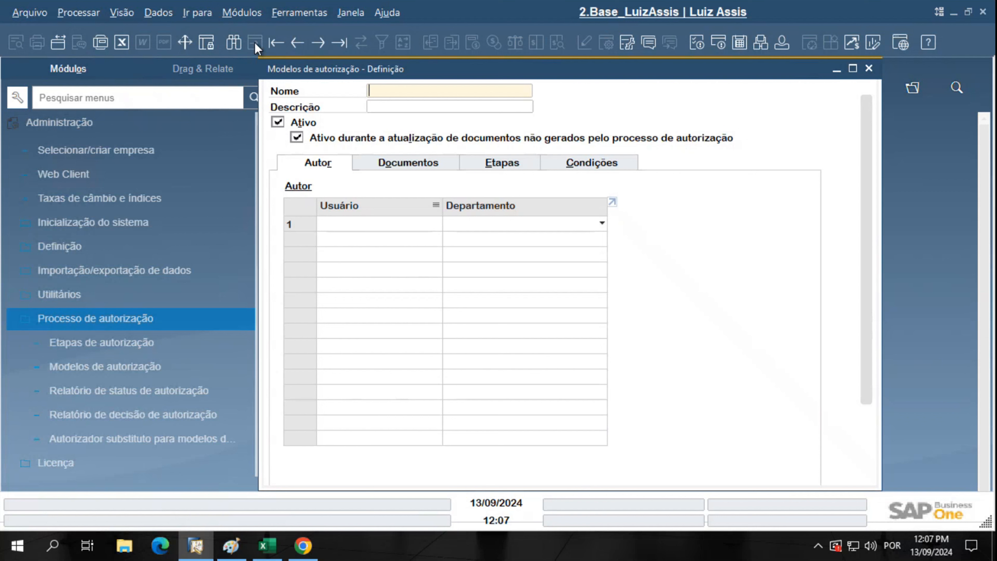
key(ctrl)
Search for and load the Solicitação Compras authorization template
click(231, 43)
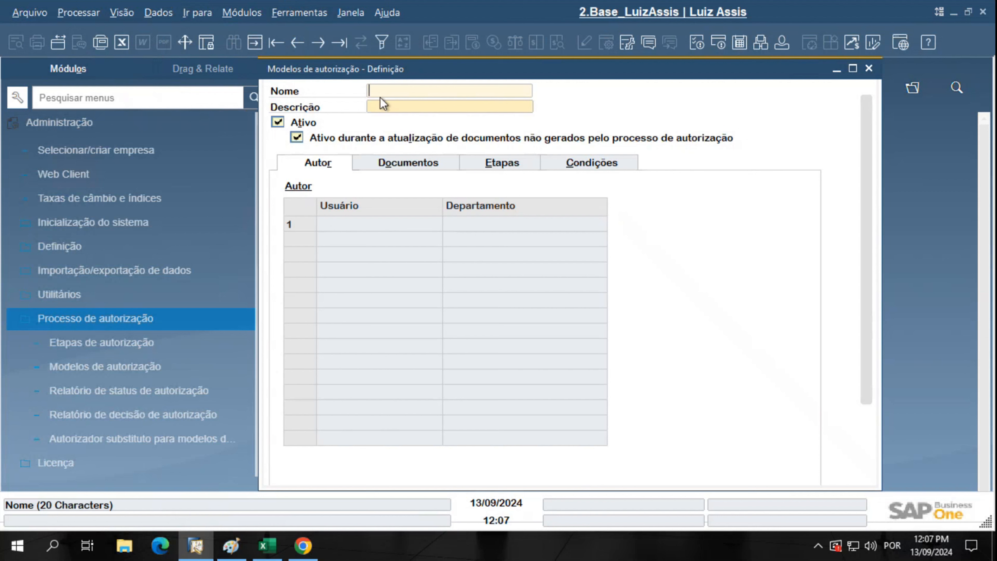
text(Solicitação Compras)
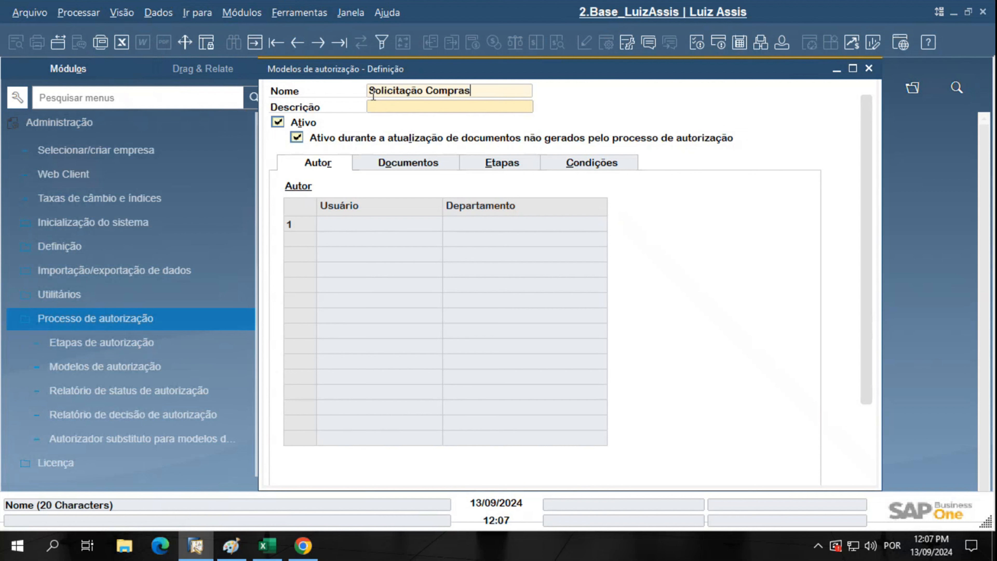
key(Return)
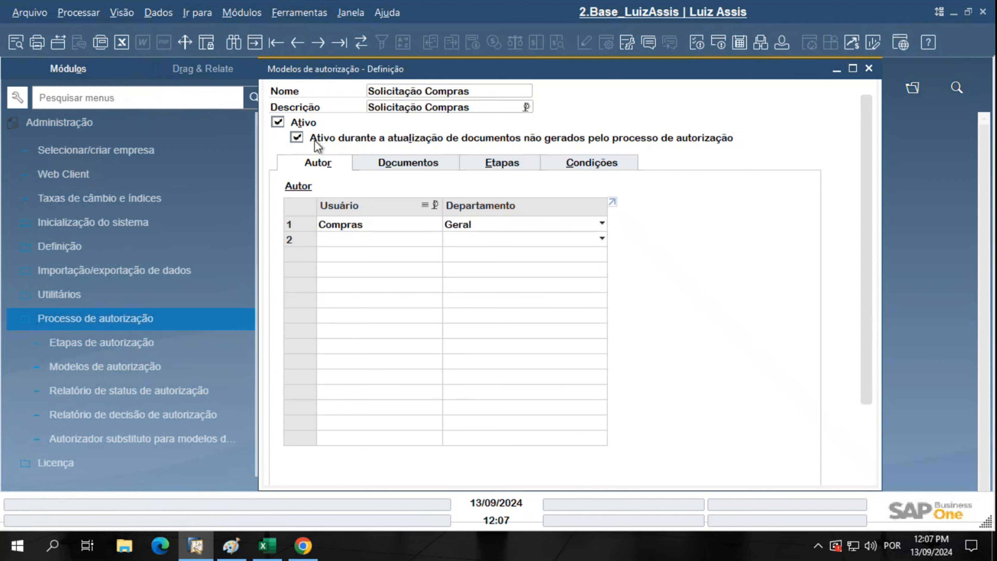
key(ctrl)
Toggle the non-authorization document update option and start a second author row in Usuário
click(298, 138)
click(391, 222)
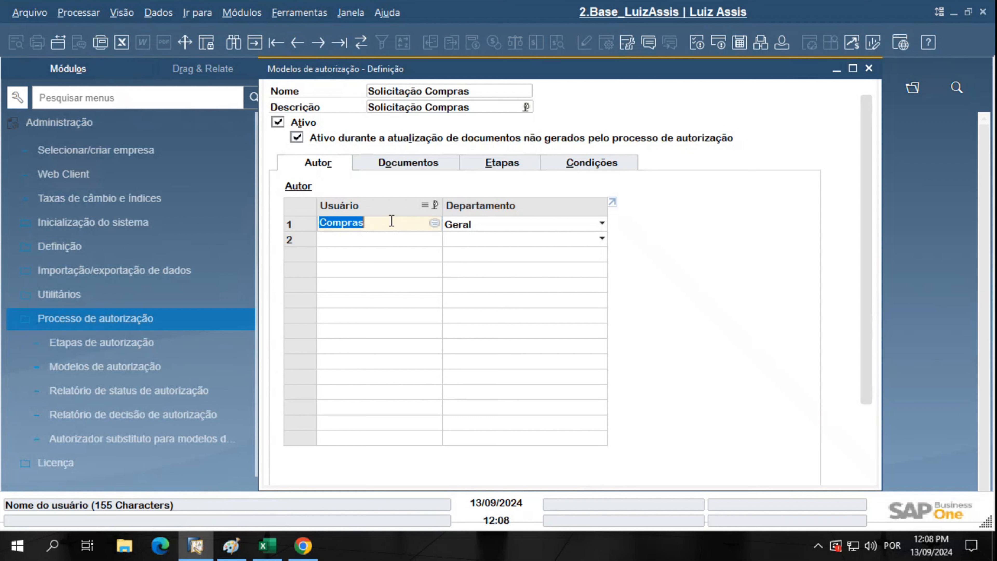
click(389, 227)
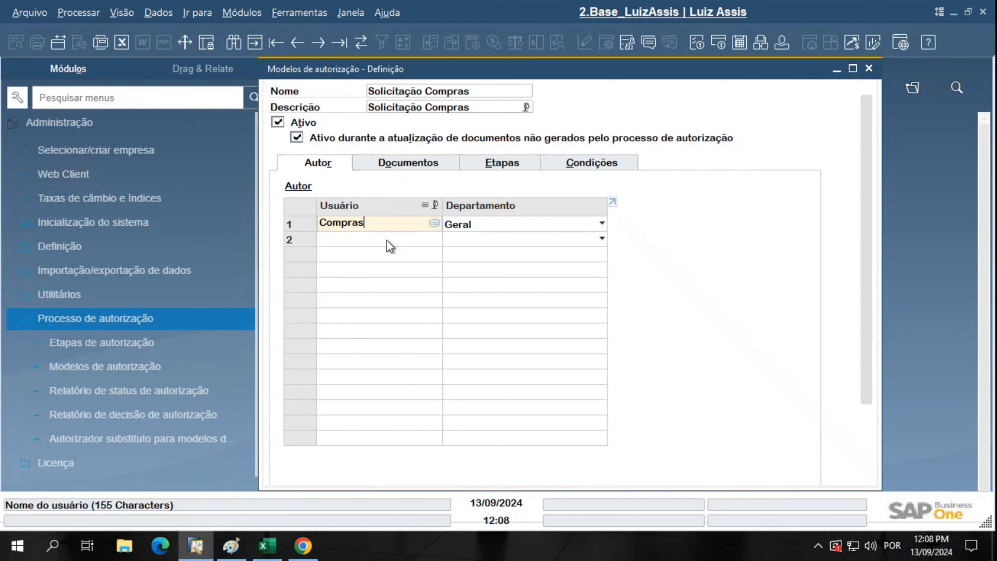
click(387, 239)
click(386, 239)
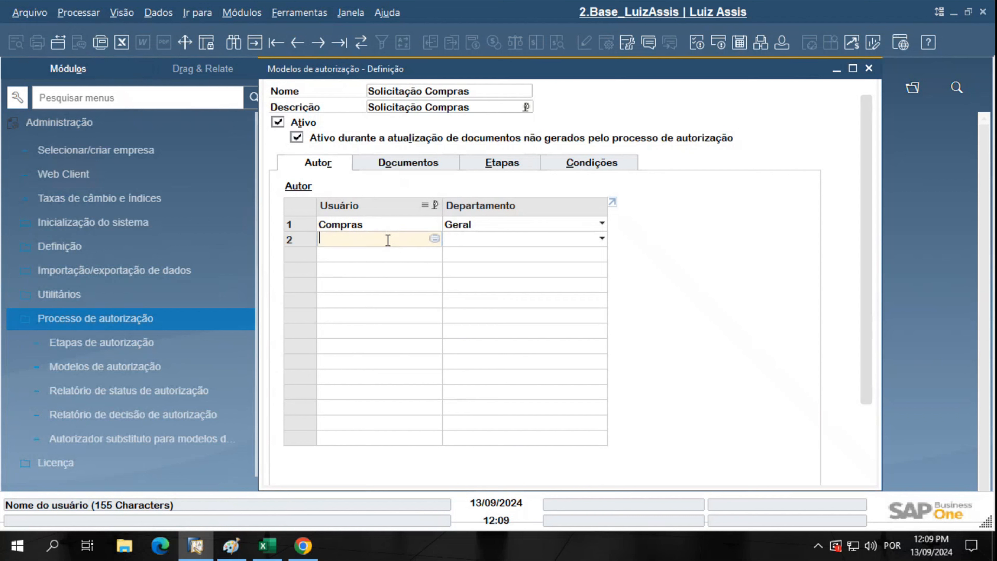
Add Compras Treinamento from the user list as a second author
click(435, 238)
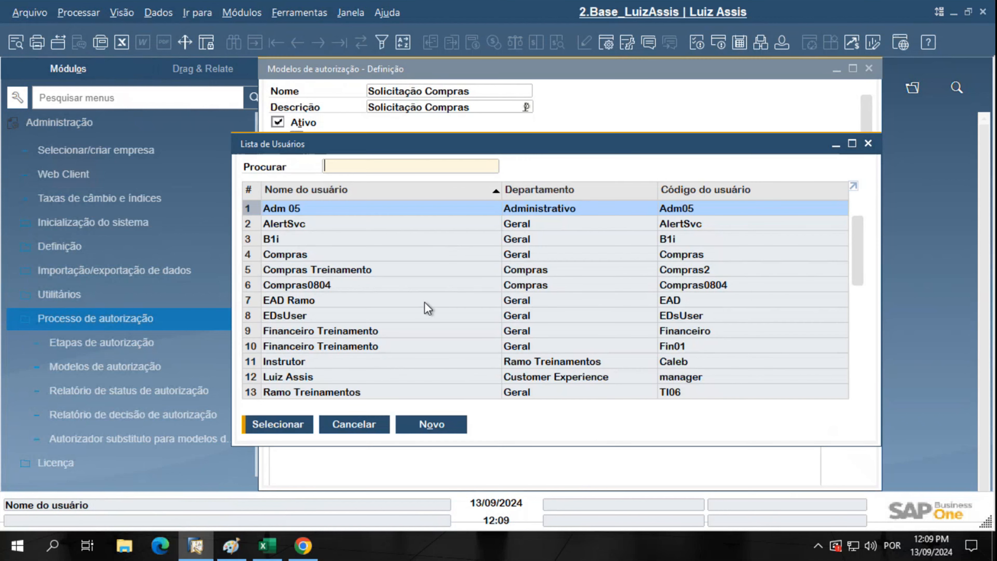
double_click(356, 270)
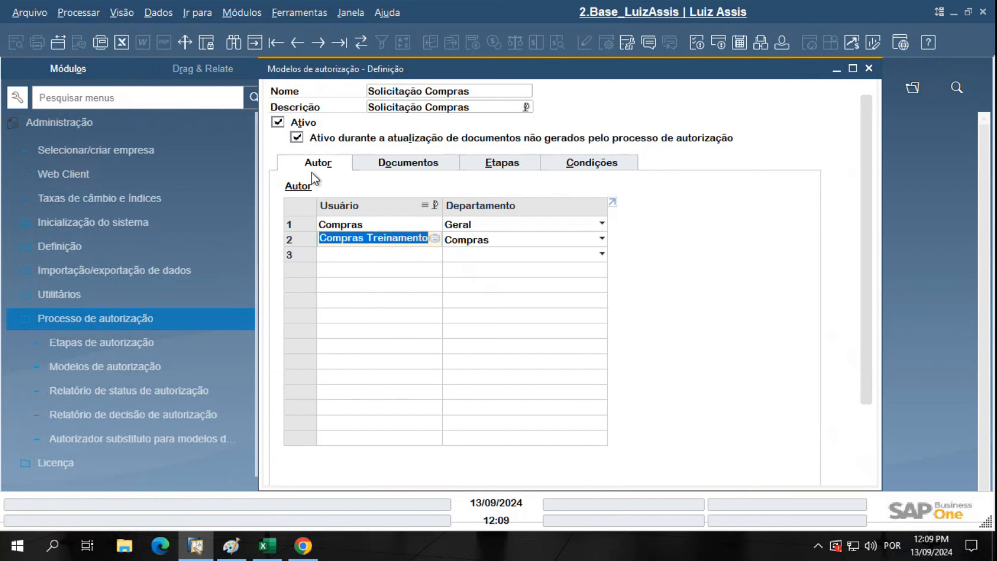
key(ctrl)
key(ctrl)
key(ctrl)
key(ctrl)
Delete the Compras Treinamento author row, leaving Compras under Geral as sole author
drag(868, 247, 868, 406)
drag(863, 312, 830, 196)
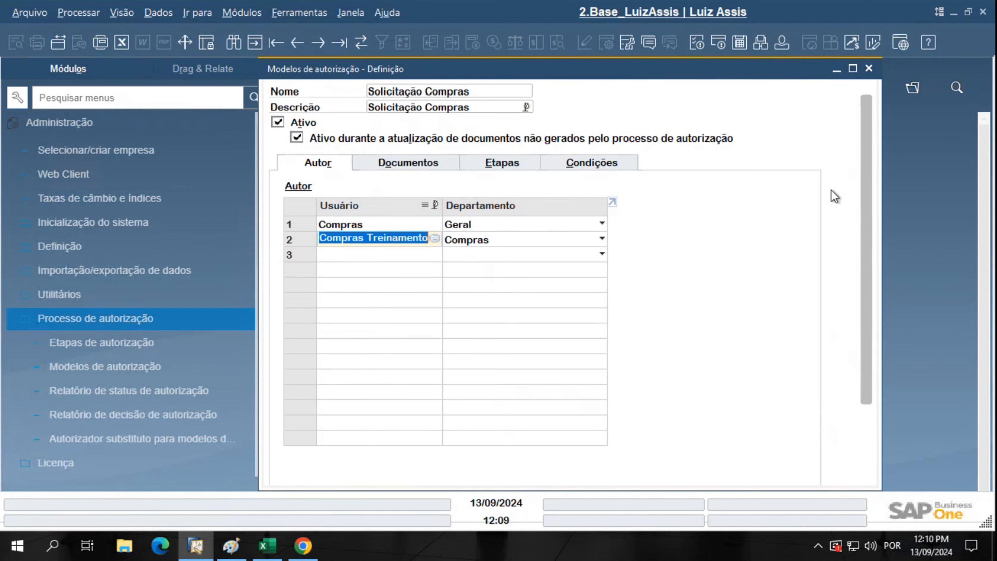
right_click(302, 239)
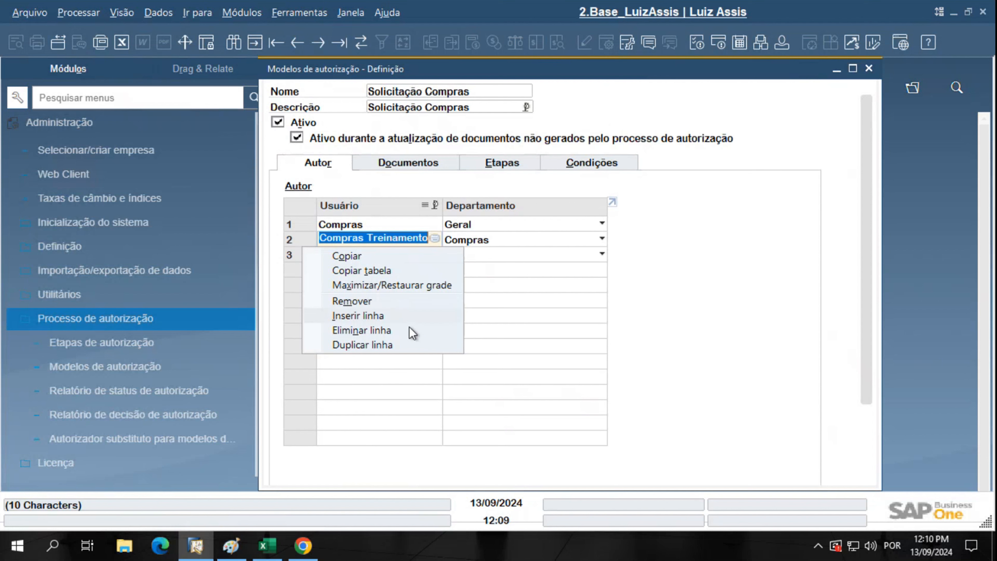
click(750, 271)
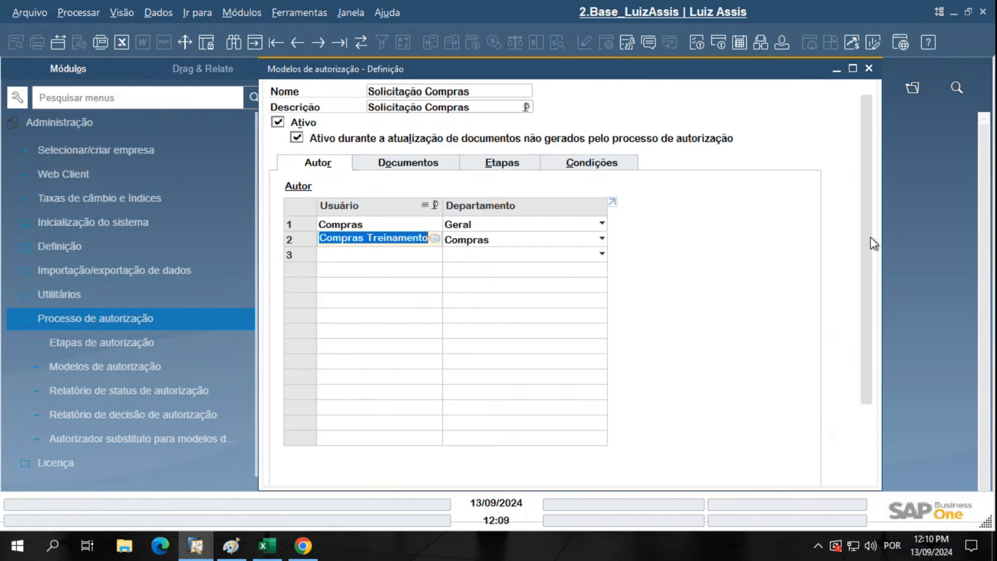
drag(870, 241, 875, 388)
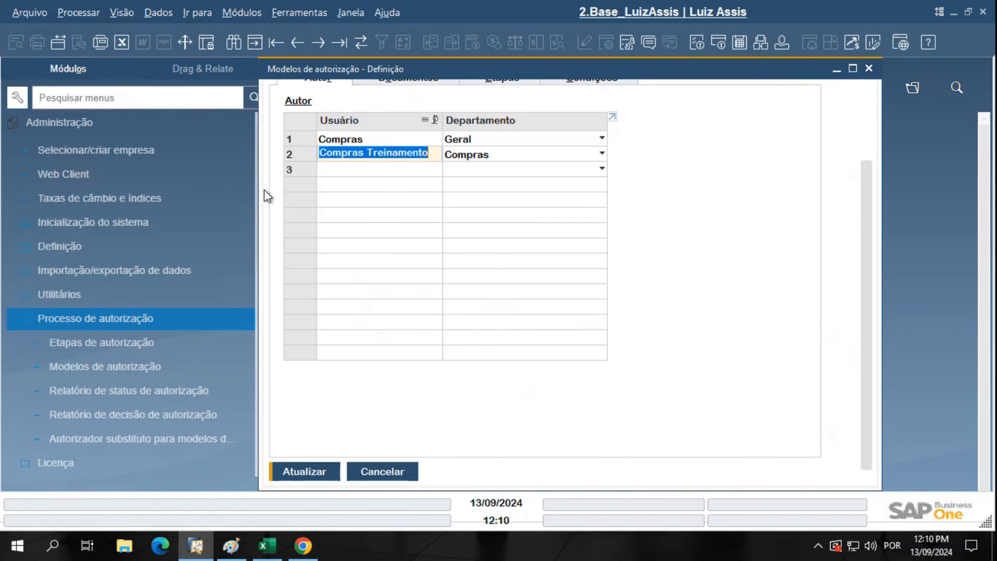
right_click(308, 152)
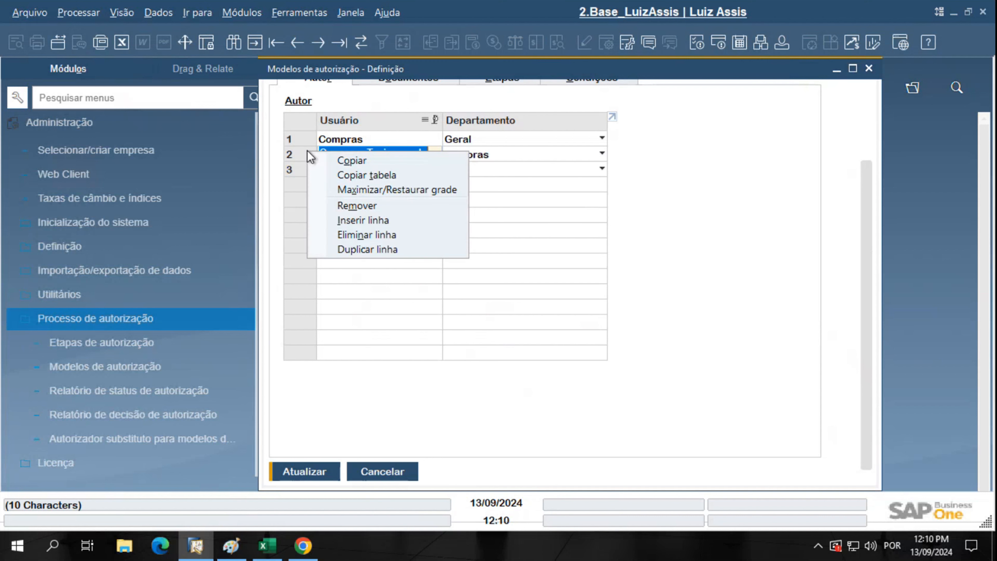
click(389, 235)
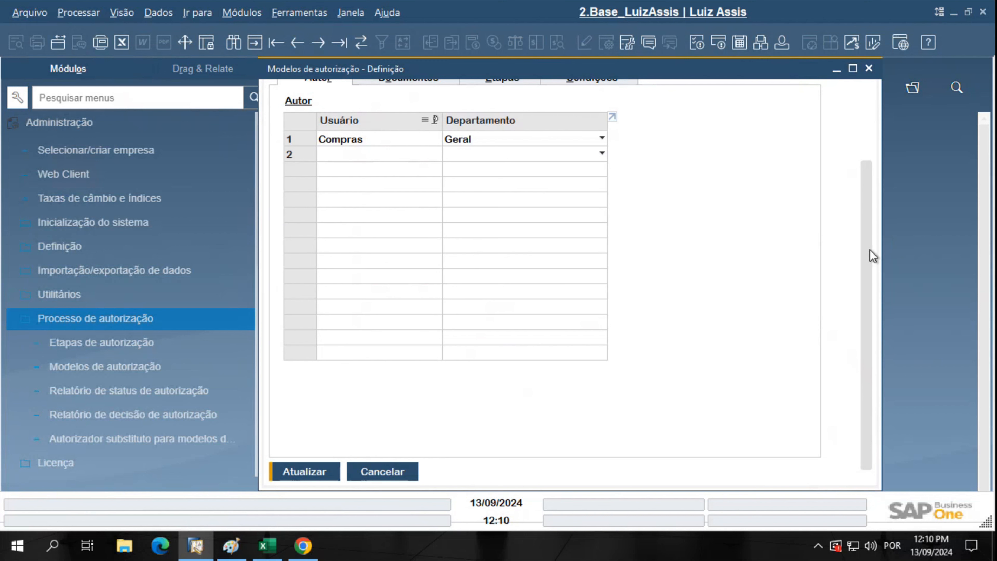
drag(872, 256, 865, 140)
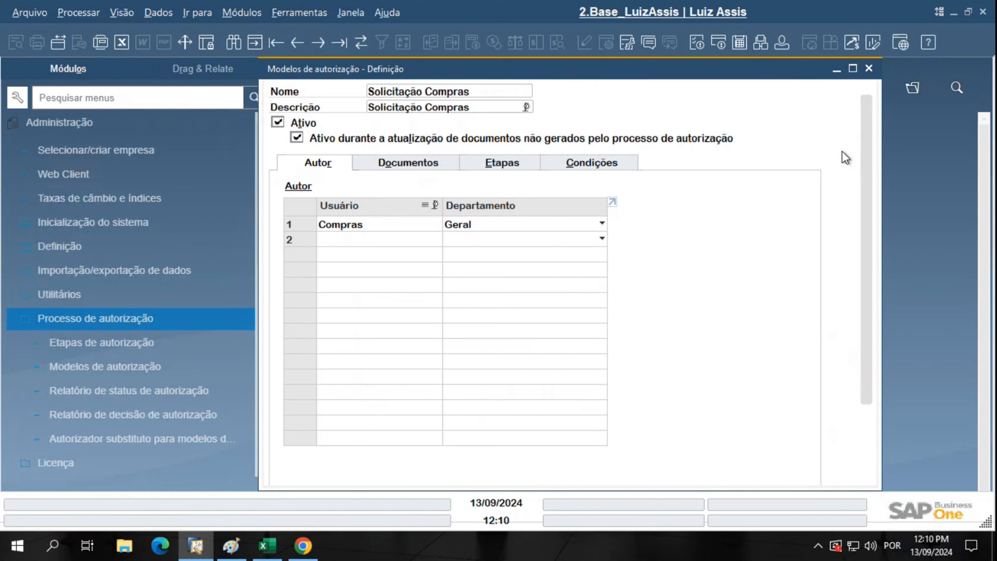
Review the covered documents, then view the single Gestor de compras approval stage
click(424, 164)
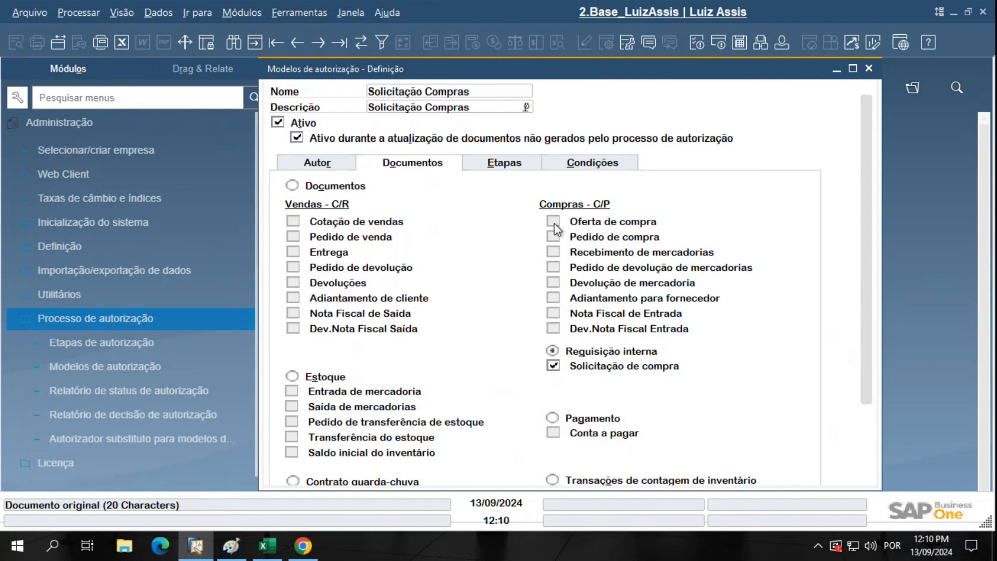
click(498, 169)
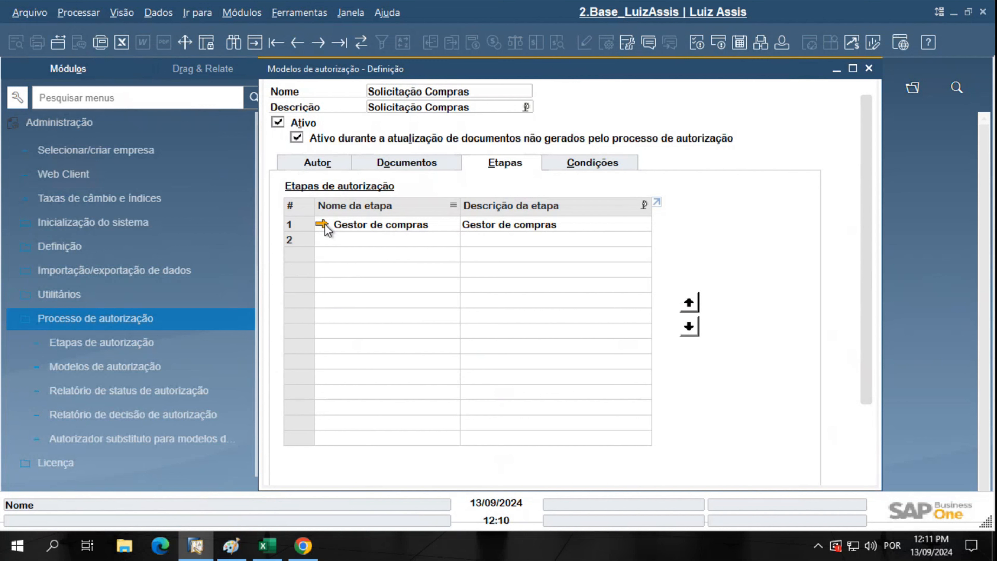
click(447, 227)
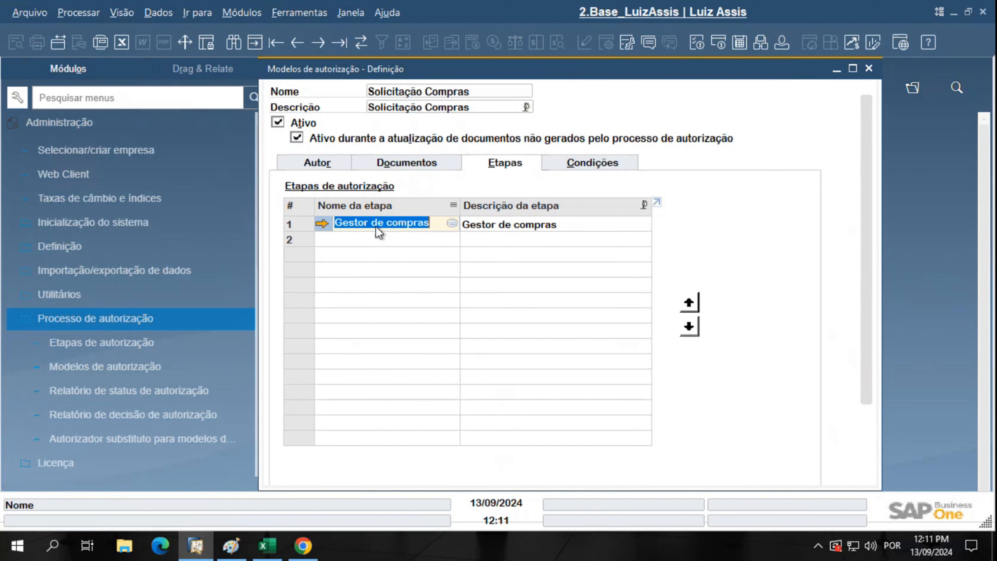
click(323, 225)
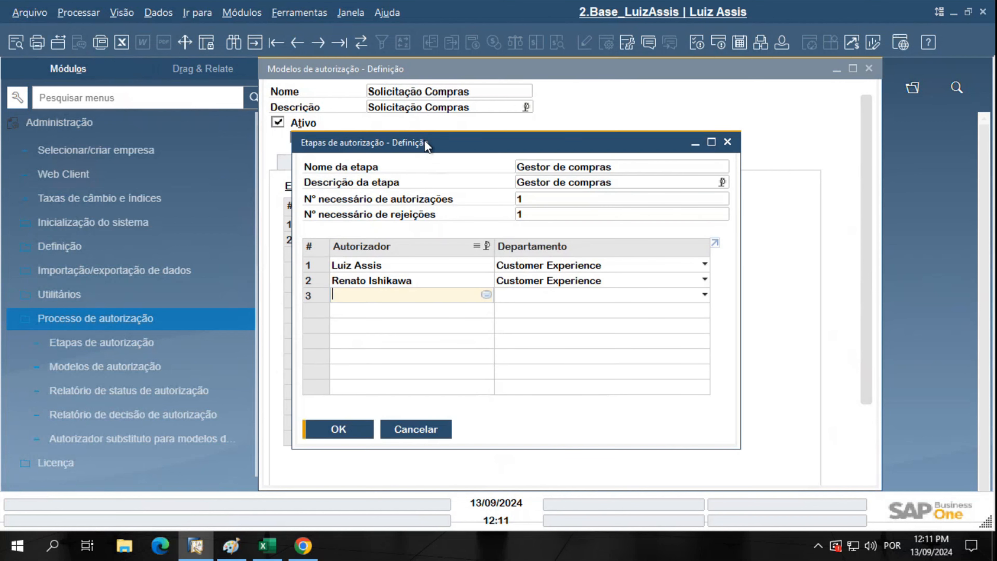
drag(427, 142, 586, 191)
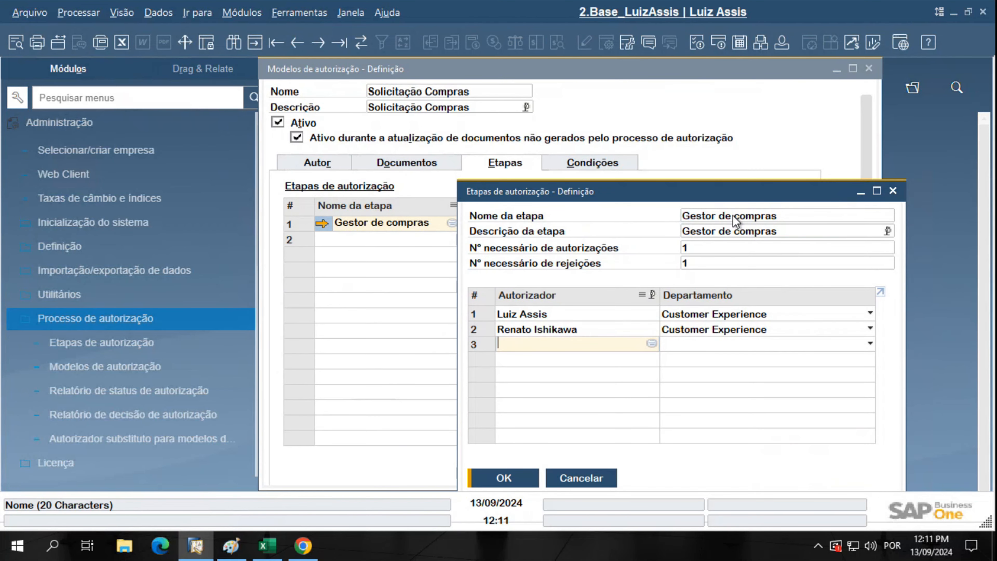
click(713, 247)
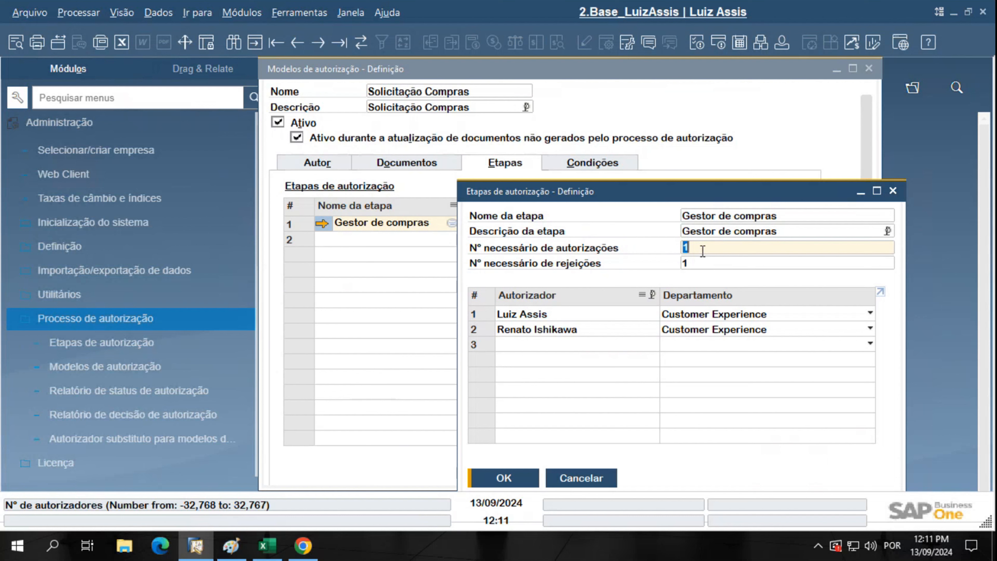
click(702, 263)
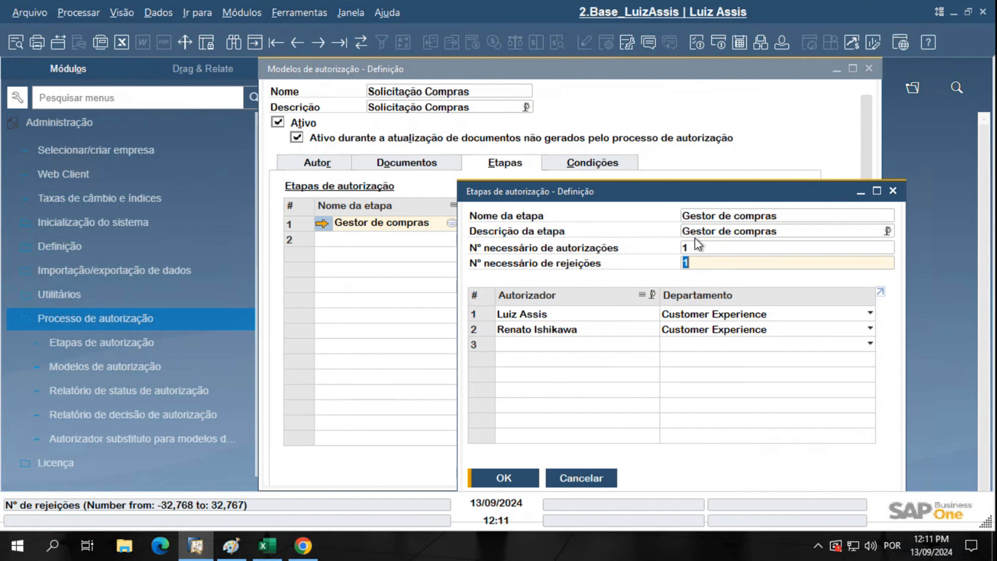
click(715, 261)
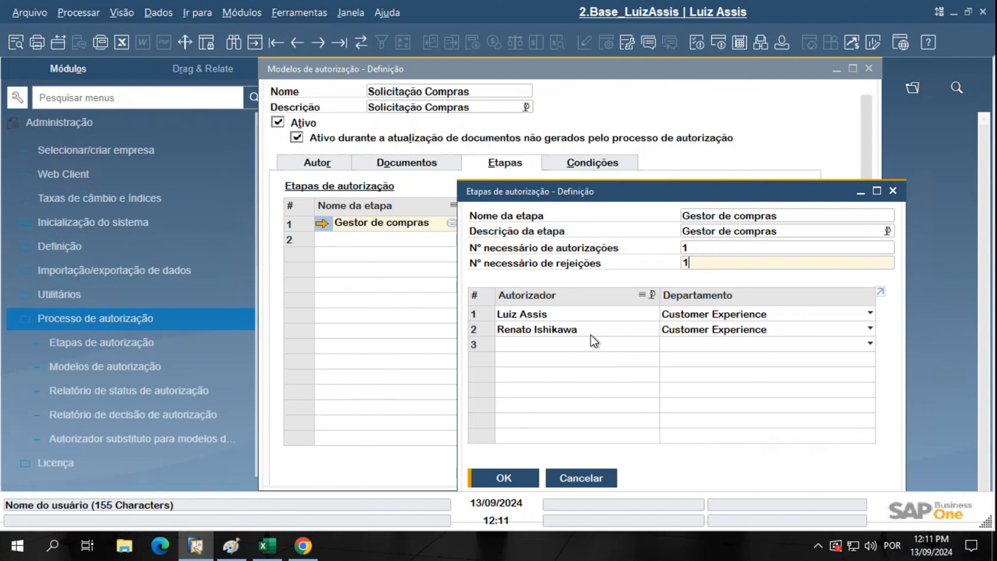
key(ctrl)
key(ctrl)
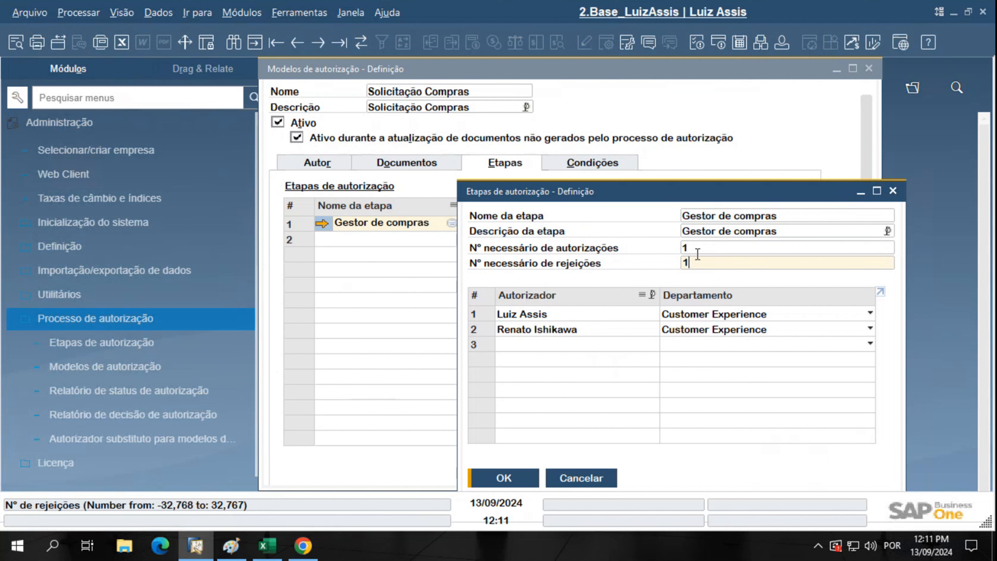
click(700, 248)
key(ctrl)
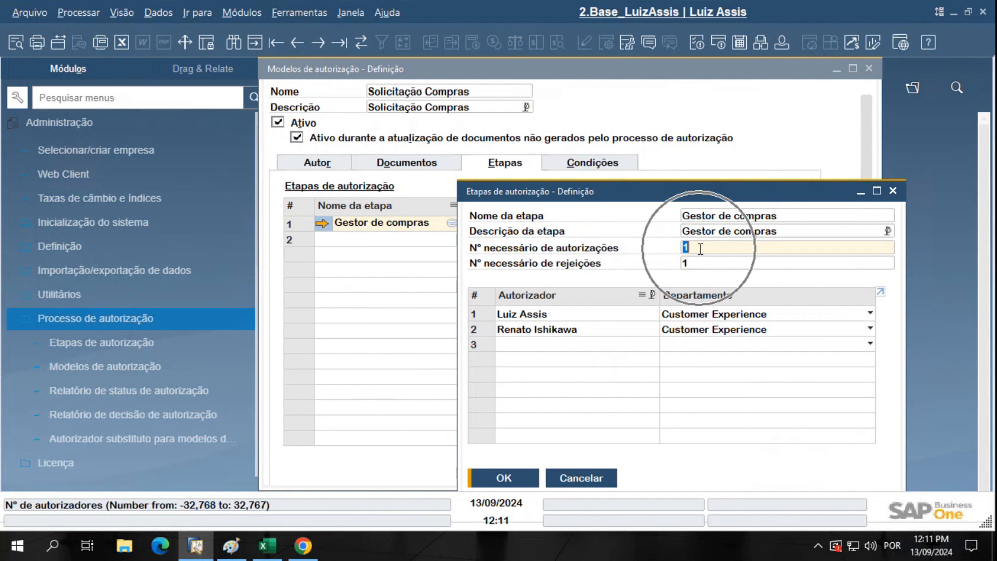
click(716, 262)
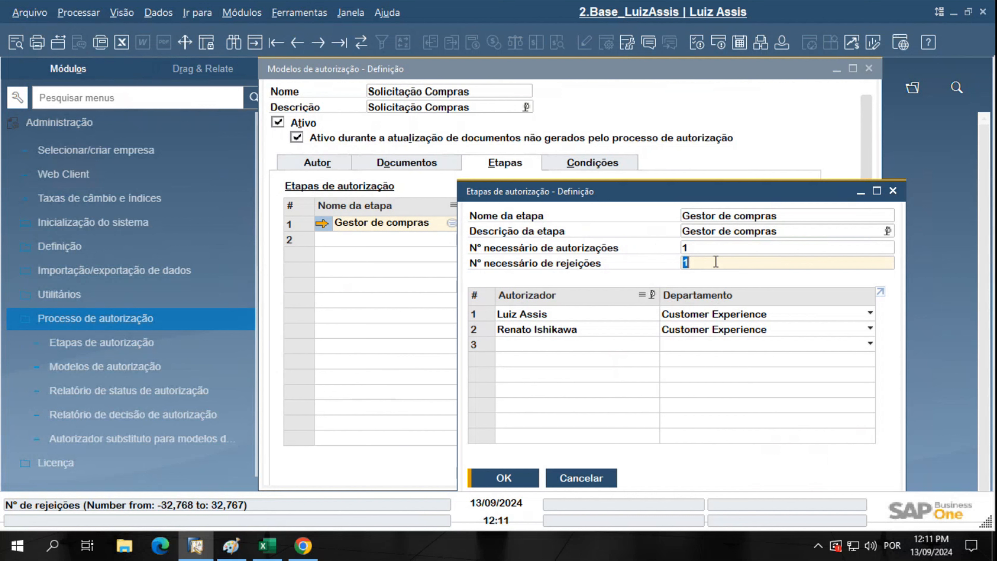
click(716, 262)
click(716, 248)
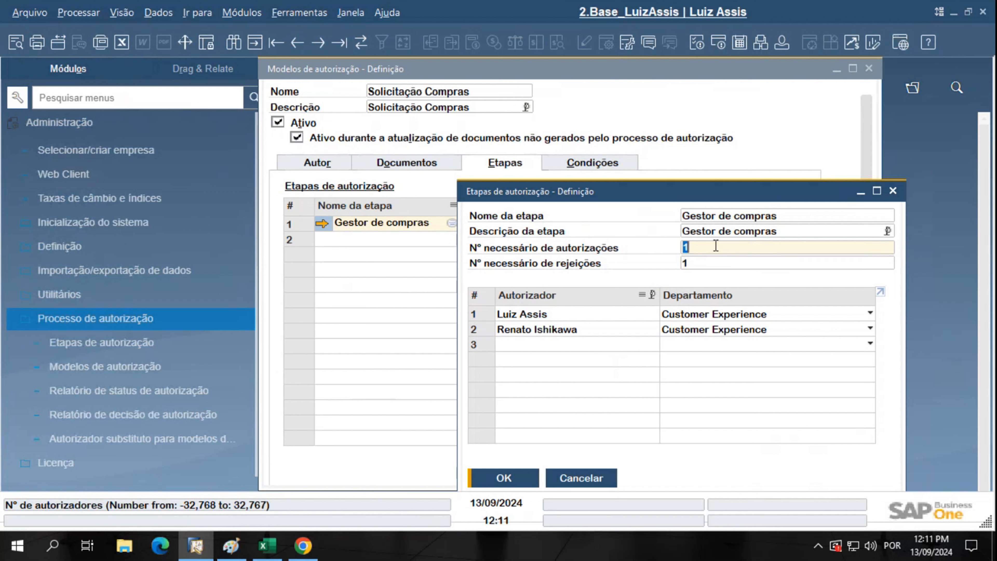
text(2)
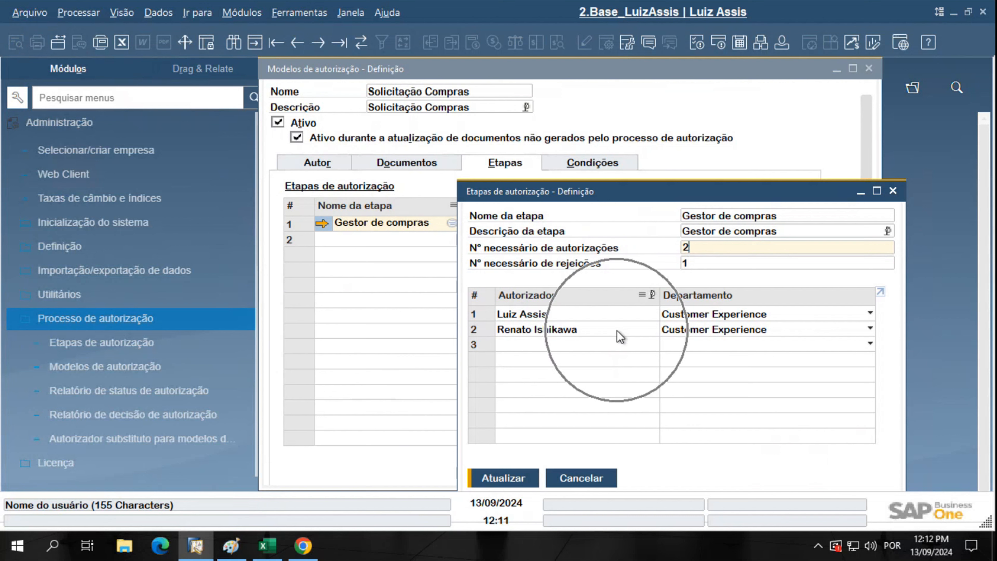
double_click(688, 249)
text(3)
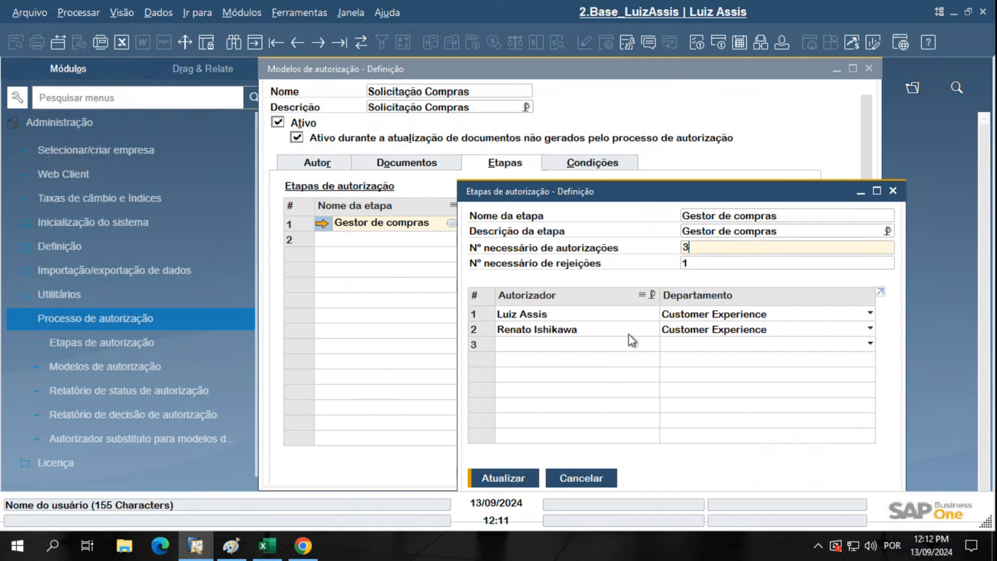
click(587, 345)
key(ctrl)
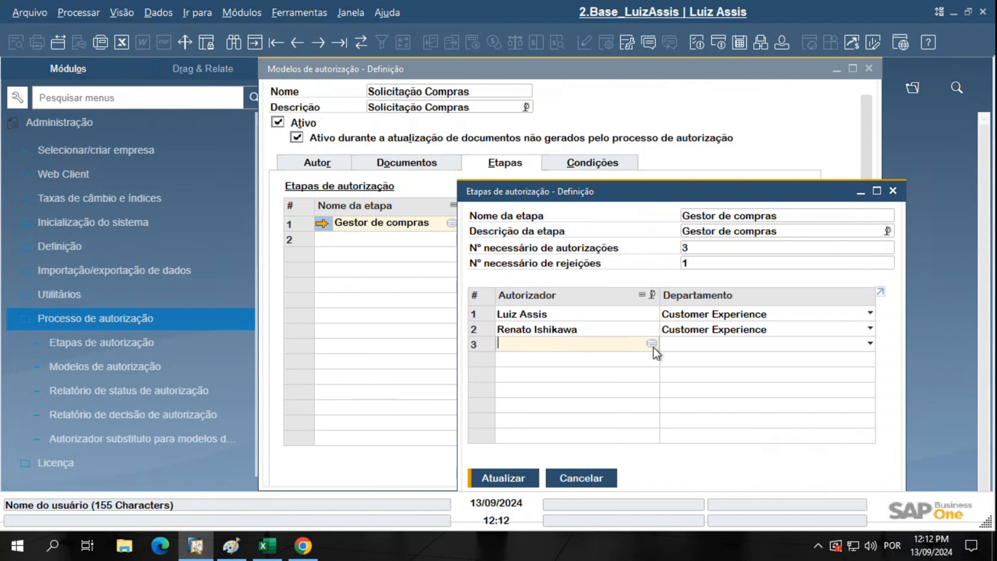
click(605, 475)
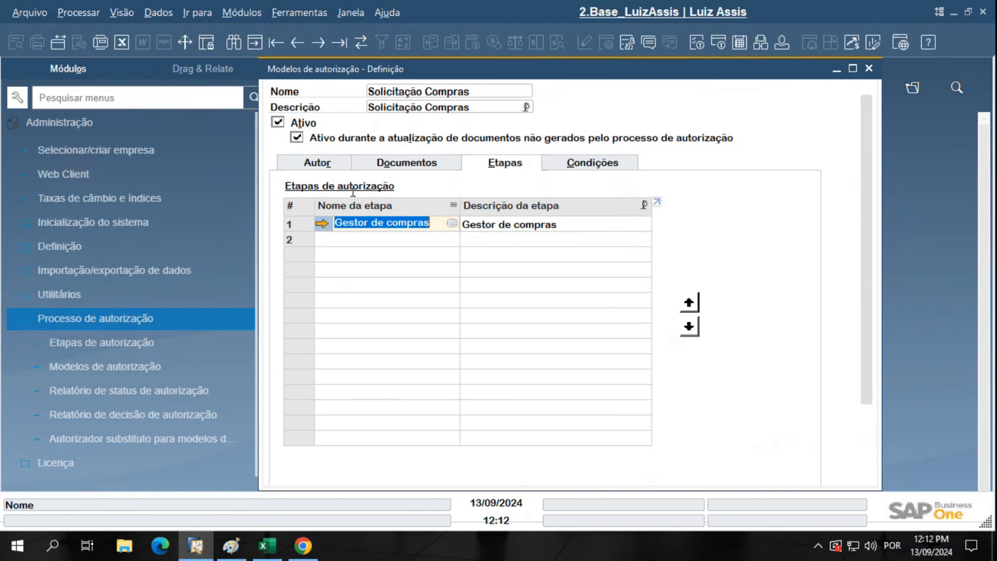
click(323, 224)
key(ctrl)
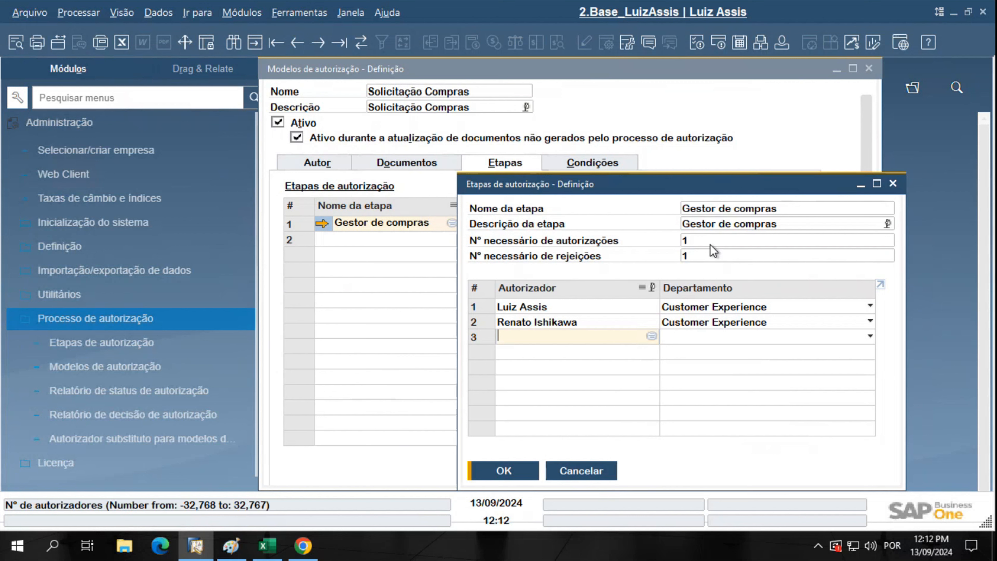
key(ctrl)
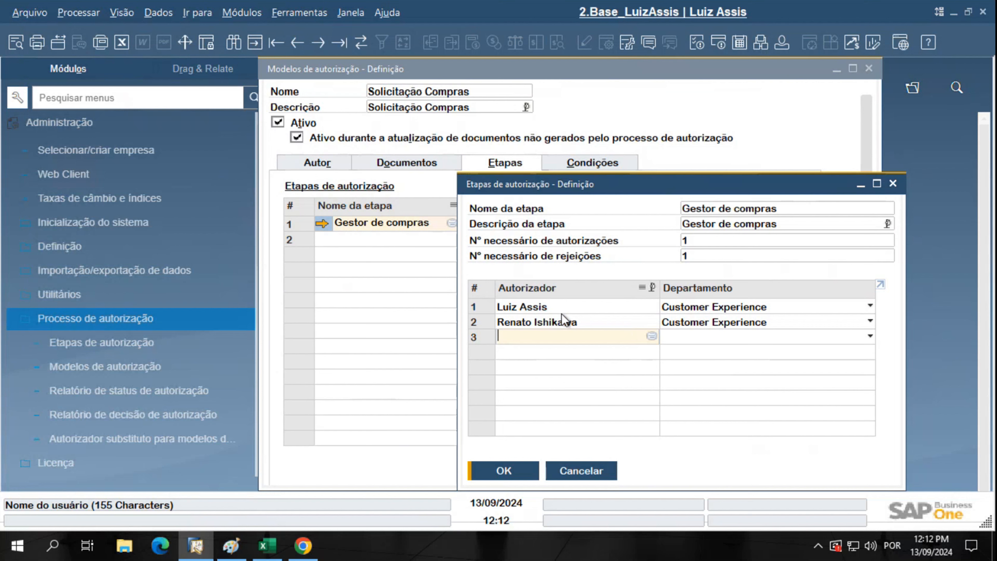
key(ctrl)
click(580, 470)
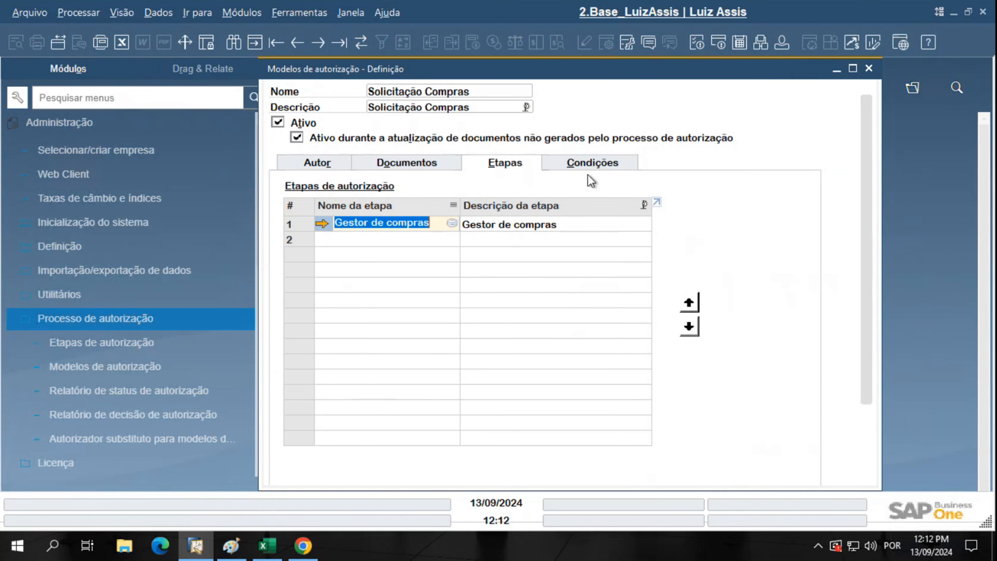
Review Documentos, Autor, Etapas and the Gestor de compras stage, ending on Condições set to Sempre
click(580, 163)
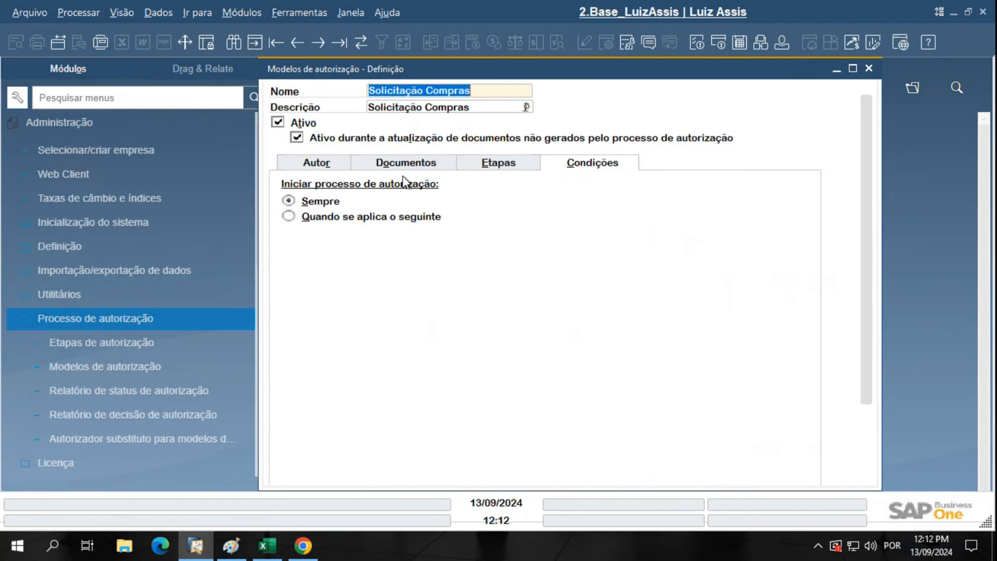
click(423, 164)
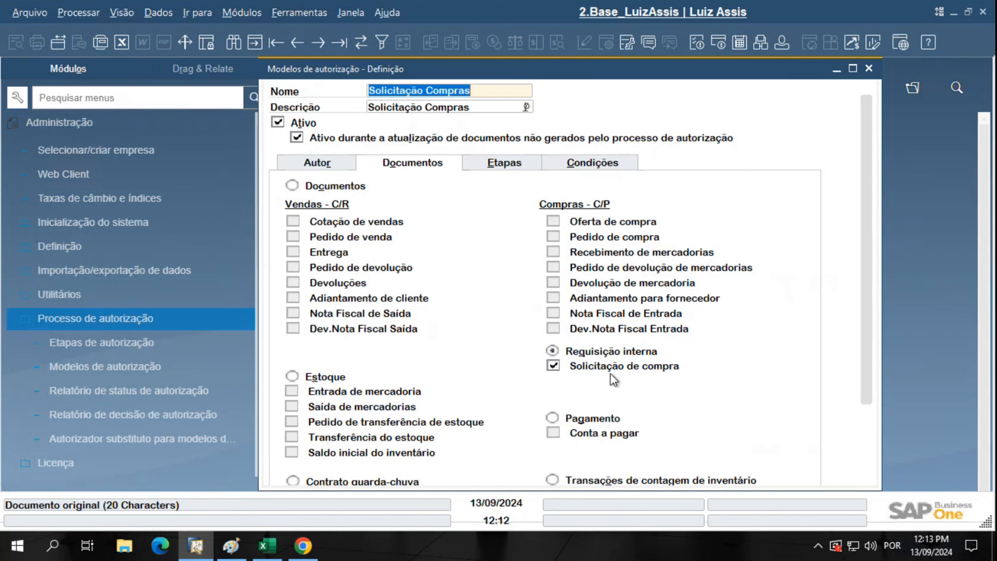
click(329, 164)
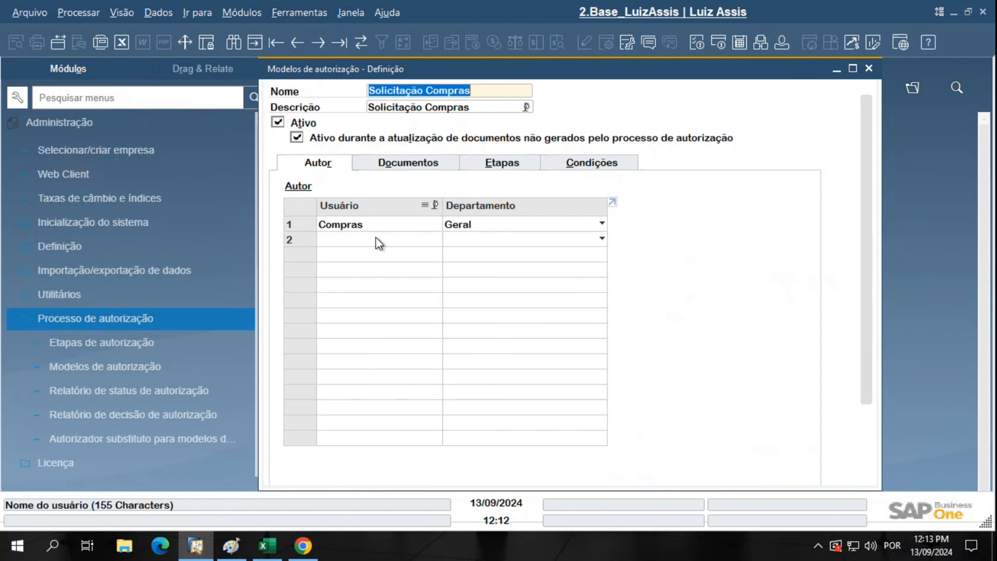
click(508, 164)
click(323, 224)
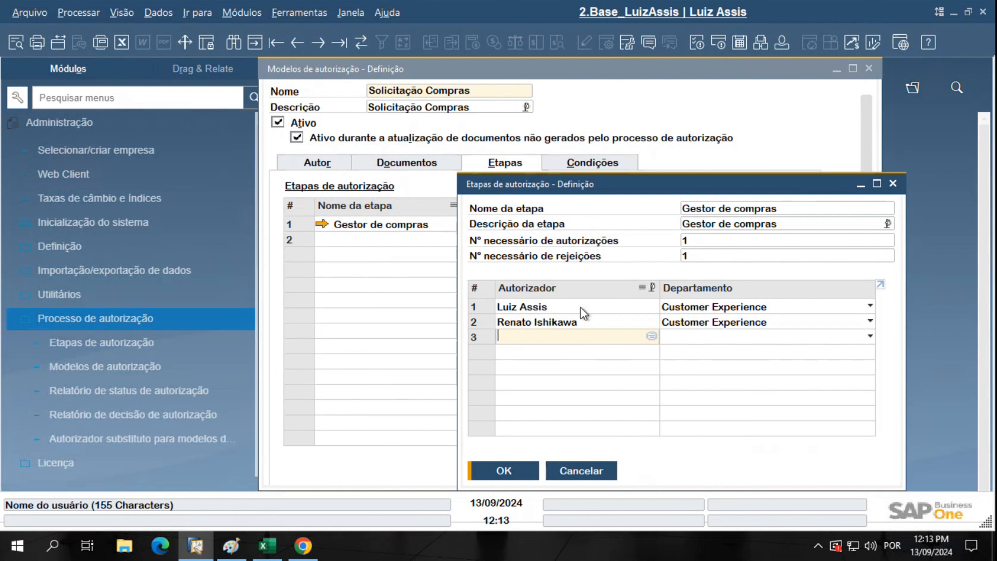
click(569, 467)
click(582, 169)
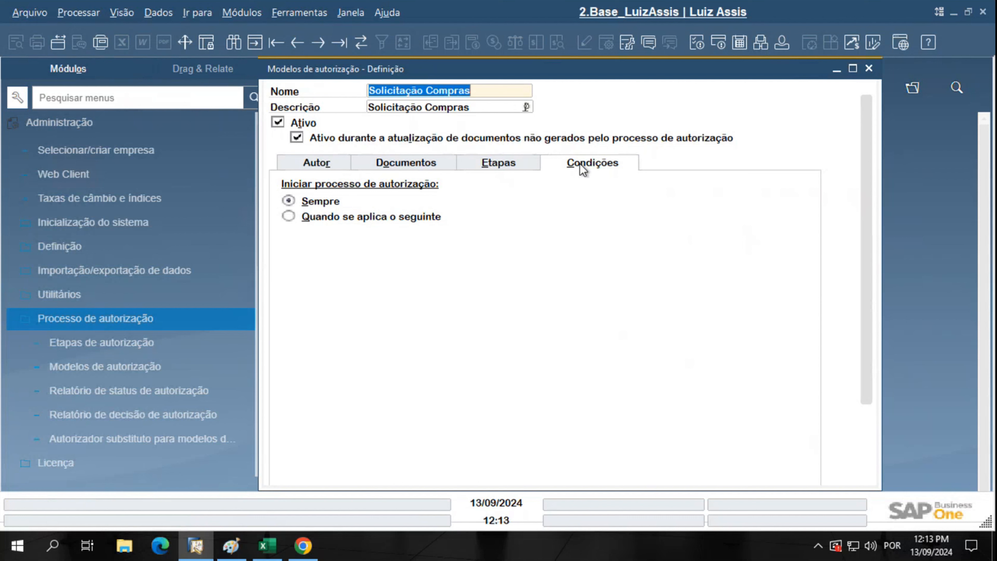
Choose 'Quando se aplica o seguinte', tick Total do documento, and try Maior que 2000 before erasing it
click(333, 219)
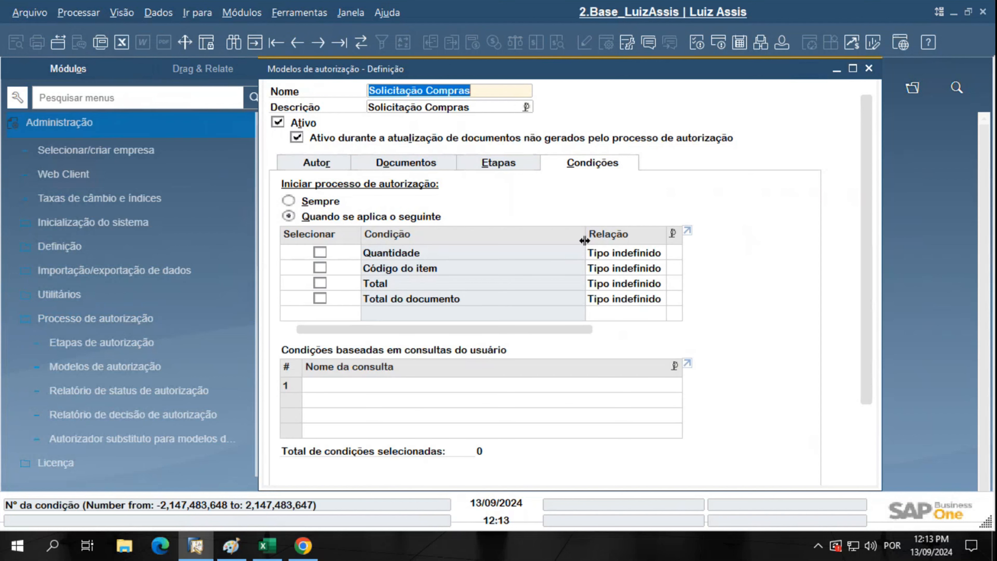
drag(584, 234, 480, 235)
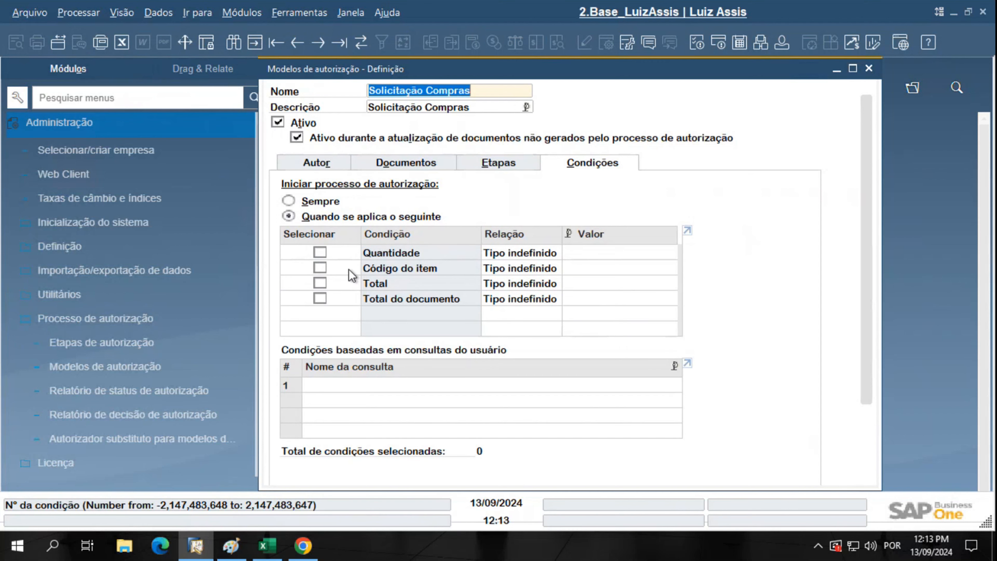
click(320, 299)
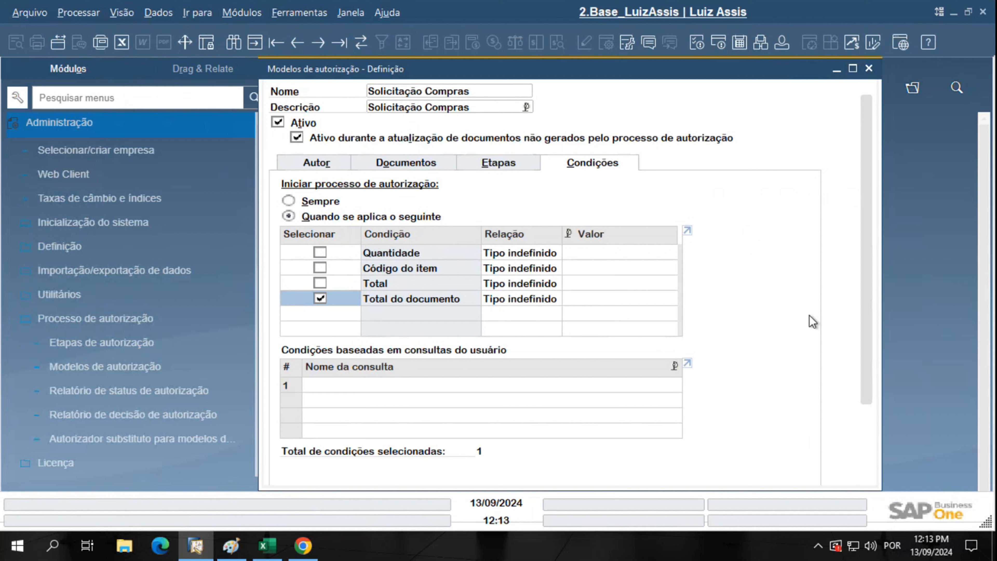
scroll(871, 281, down, 1)
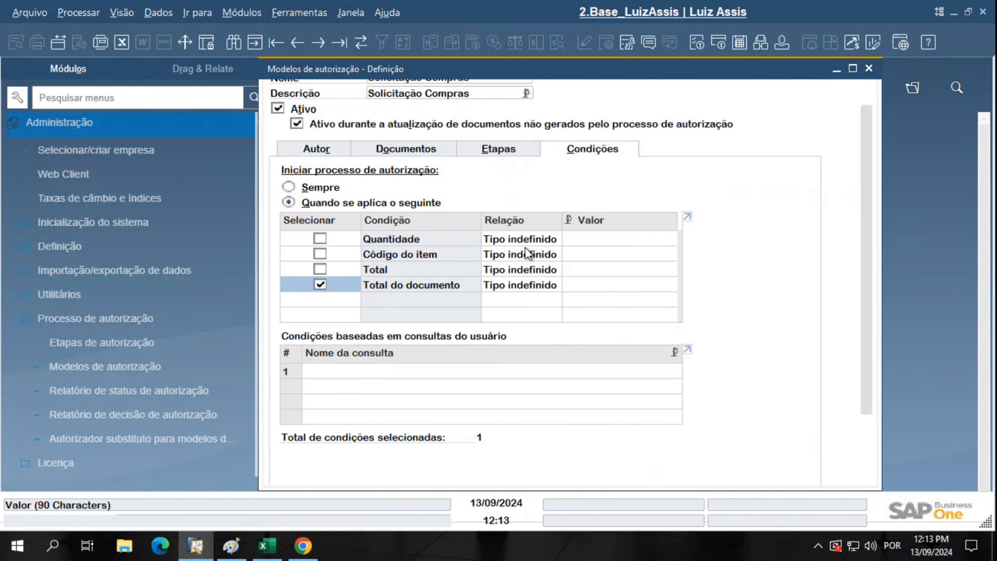
click(530, 287)
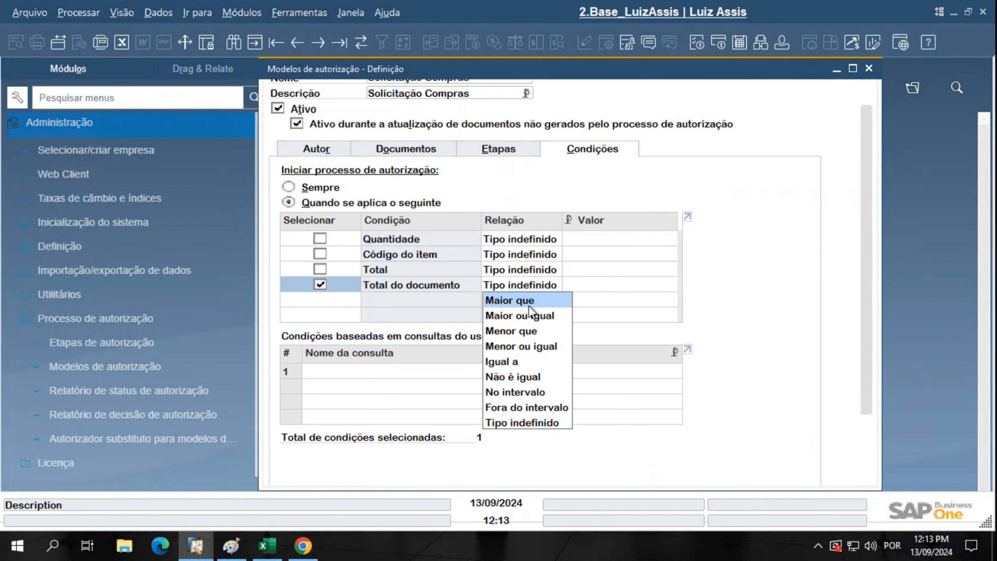
click(526, 301)
click(586, 286)
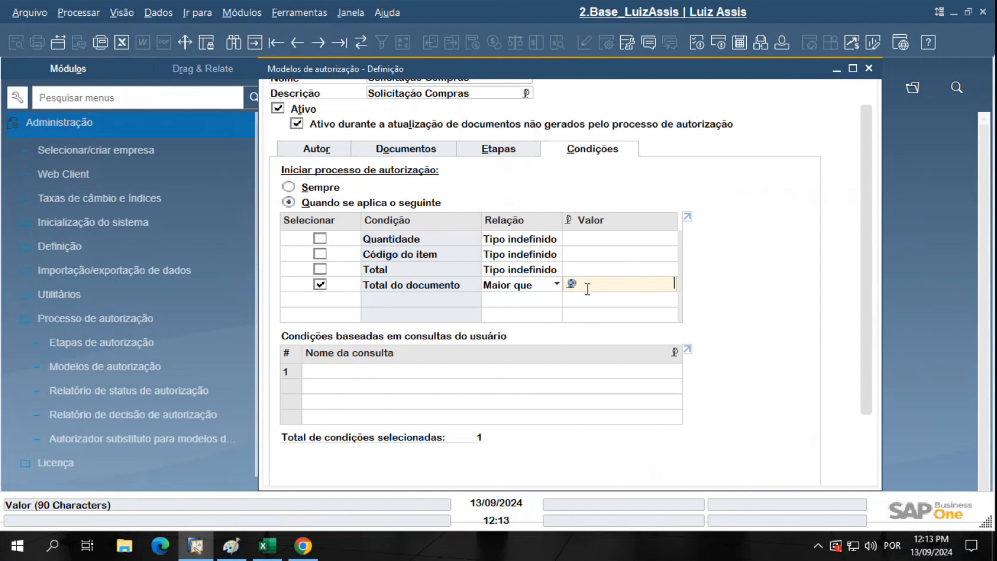
text(2000)
key(BackSpace)
key(BackSpace)
key(BackSpace)
key(BackSpace)
Set the Total do documento relation to No intervalo with R$ 100,00 - R$ 1.000,00
click(513, 284)
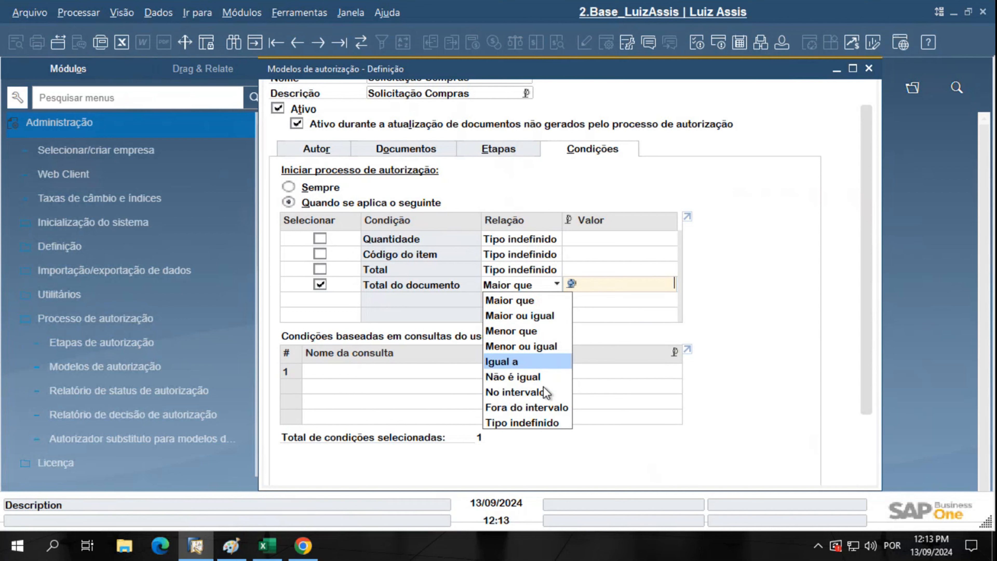
click(534, 393)
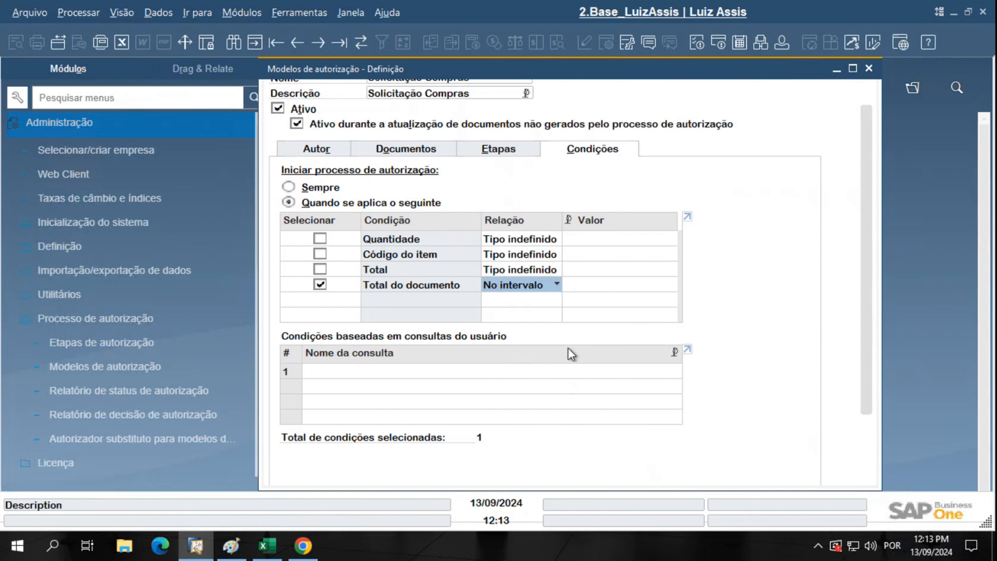
click(578, 283)
text(100)
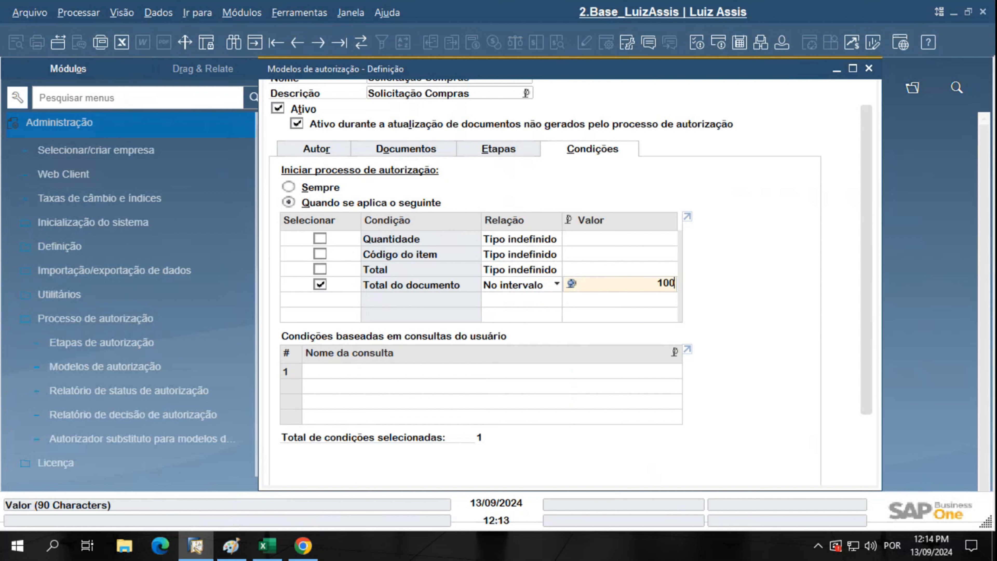
text(,00 -)
text( R$ 1.000)
key(Return)
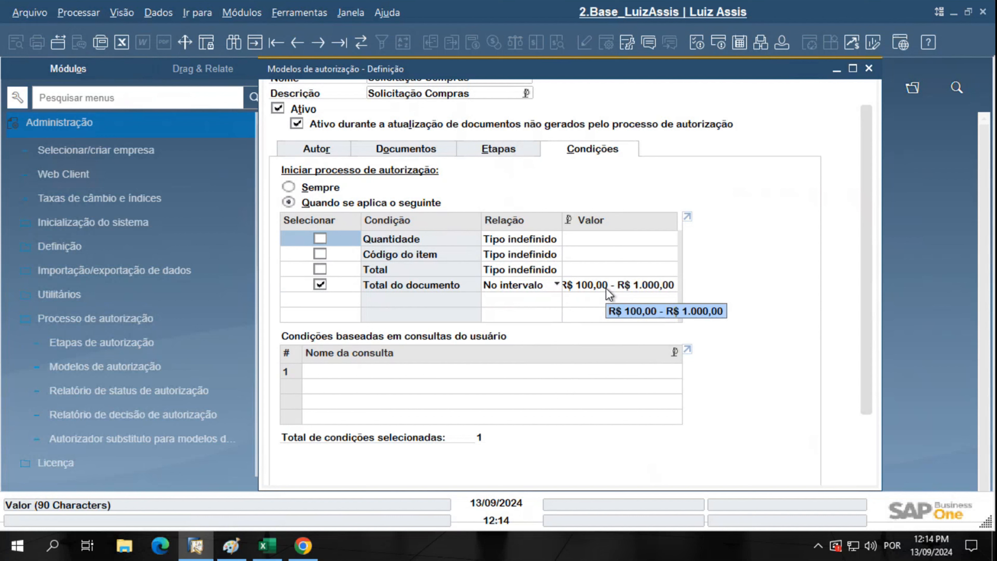
Check the covered document types on Documentos, then return to Condições
click(398, 142)
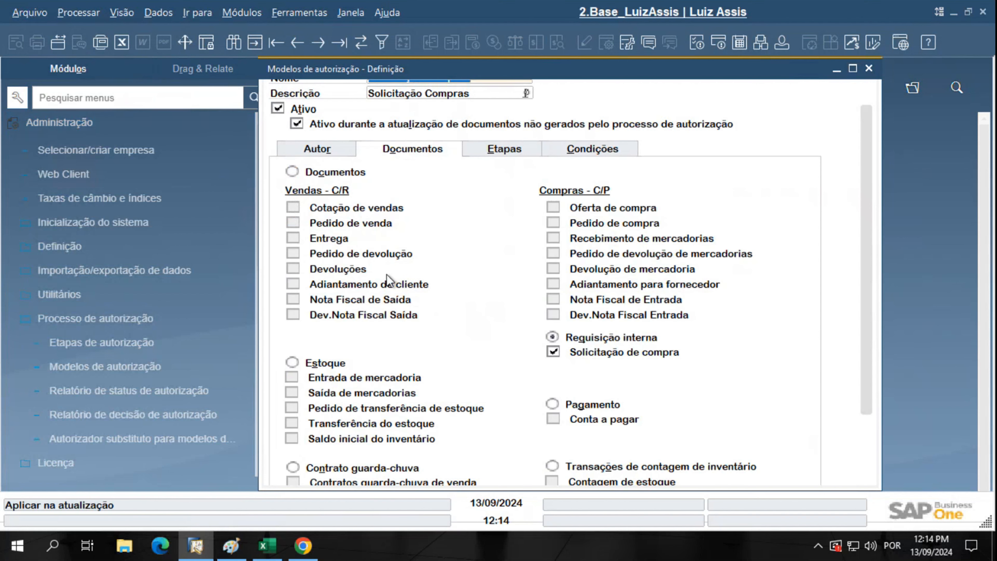
key(ctrl)
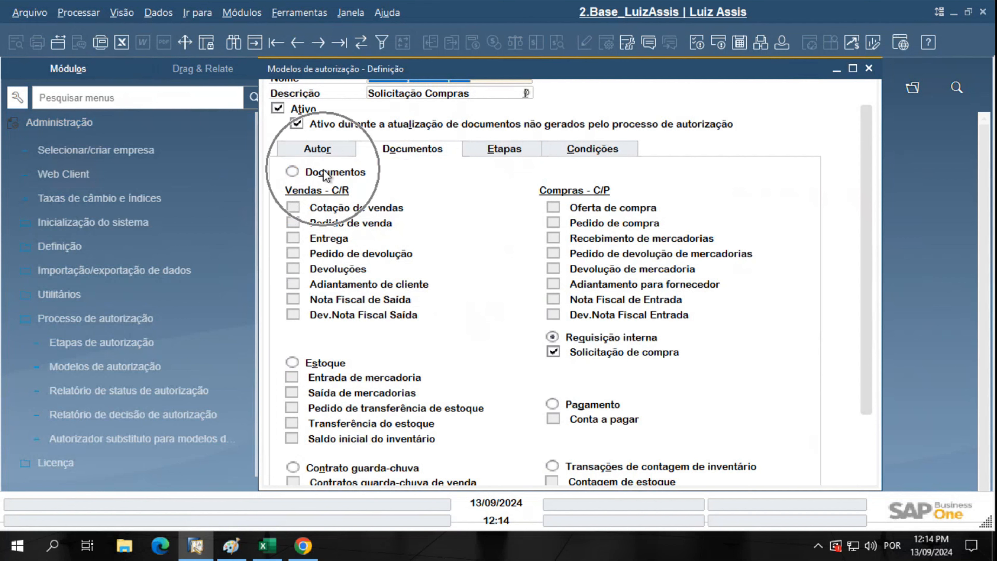
key(ctrl)
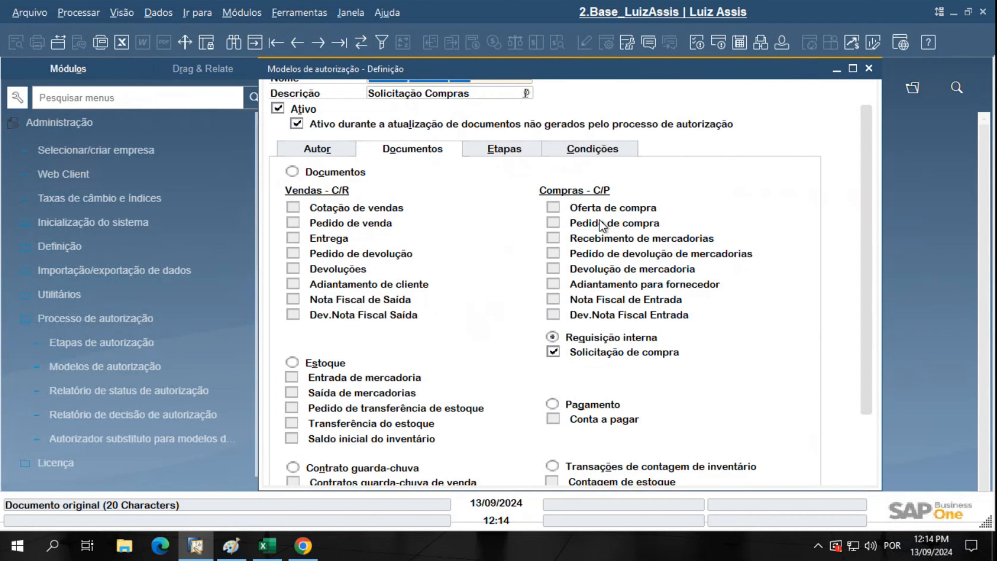
click(582, 150)
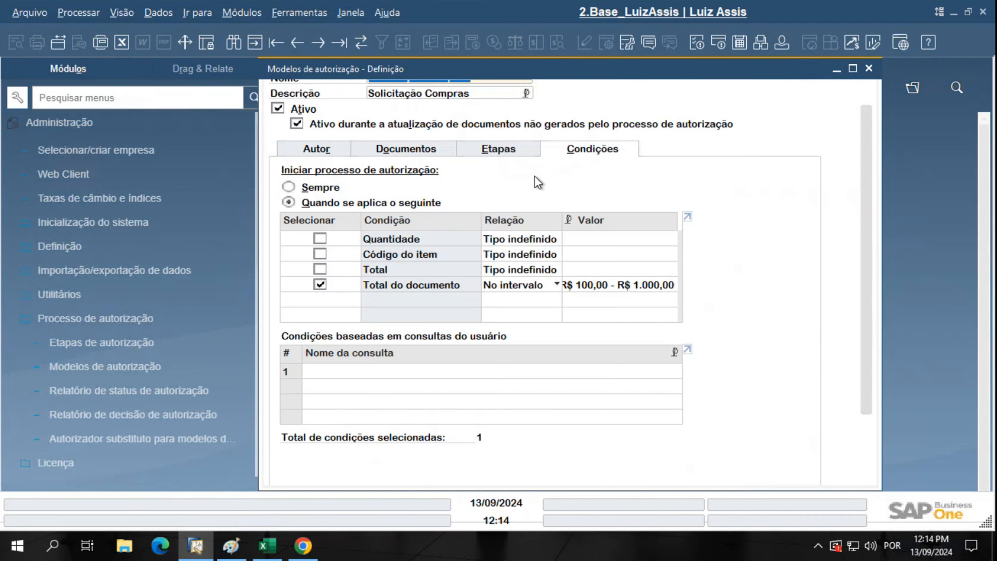
Change Total do documento to Maior que 200, then untick the condition entirely
click(556, 284)
click(522, 308)
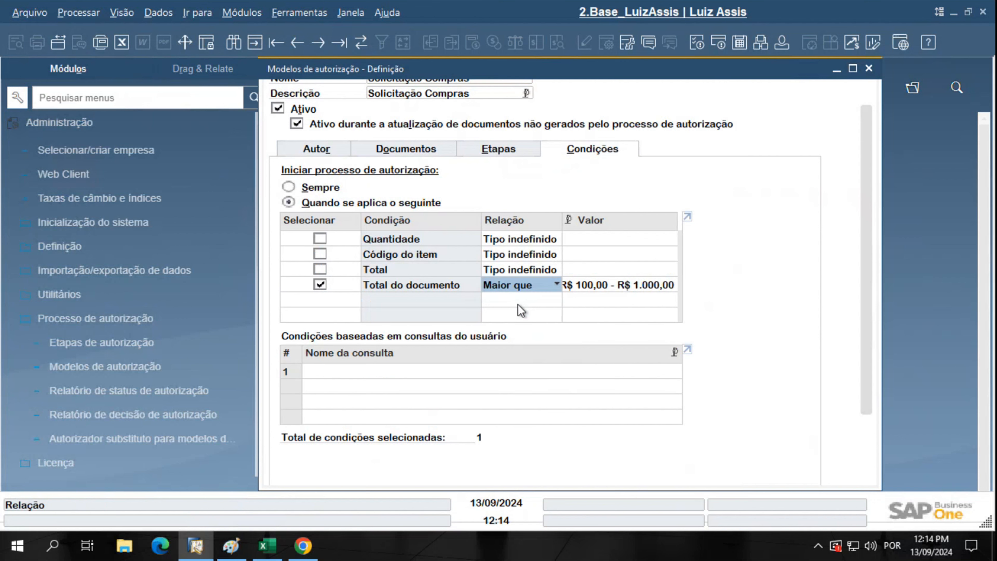
click(518, 285)
click(596, 293)
click(594, 286)
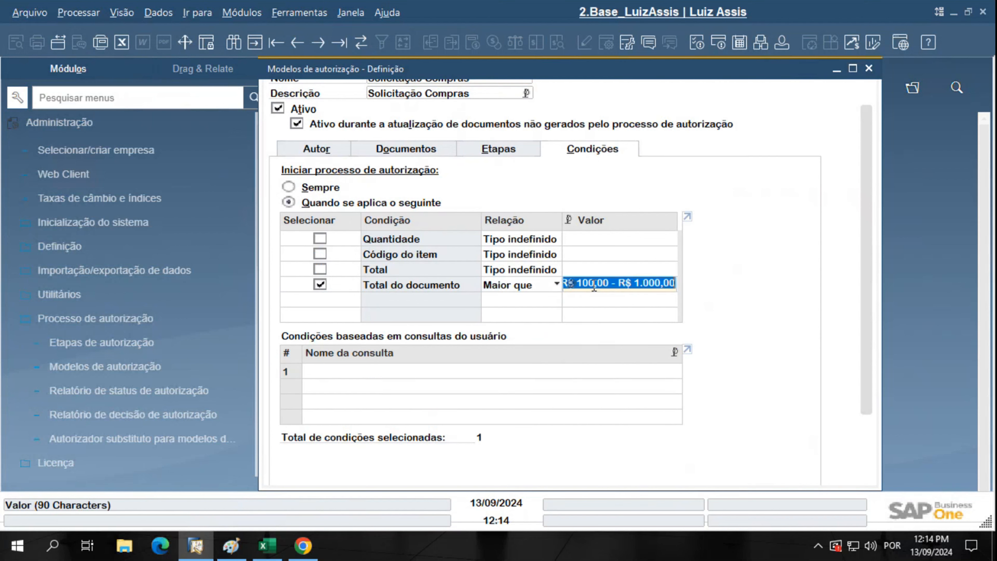
text(200)
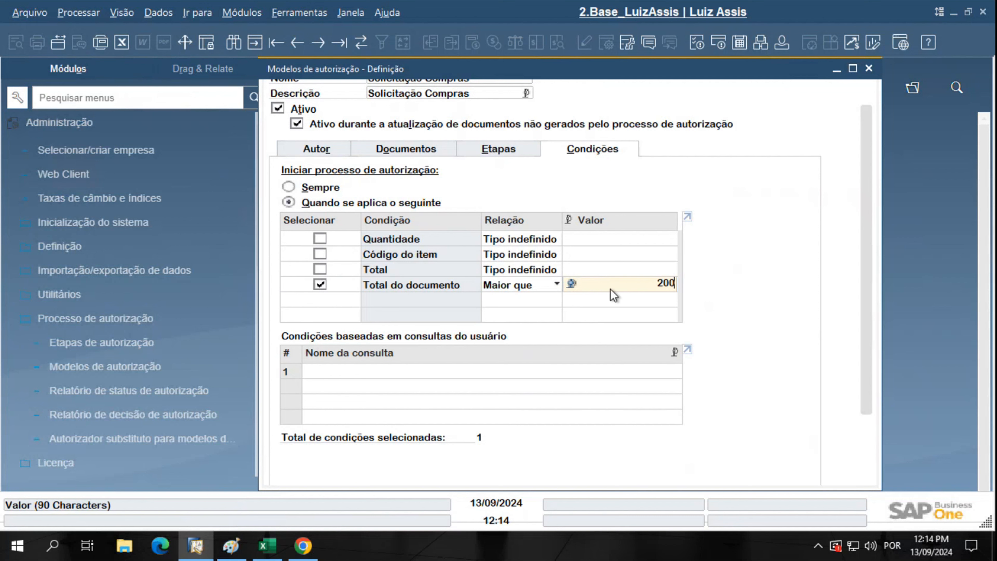
key(Tab)
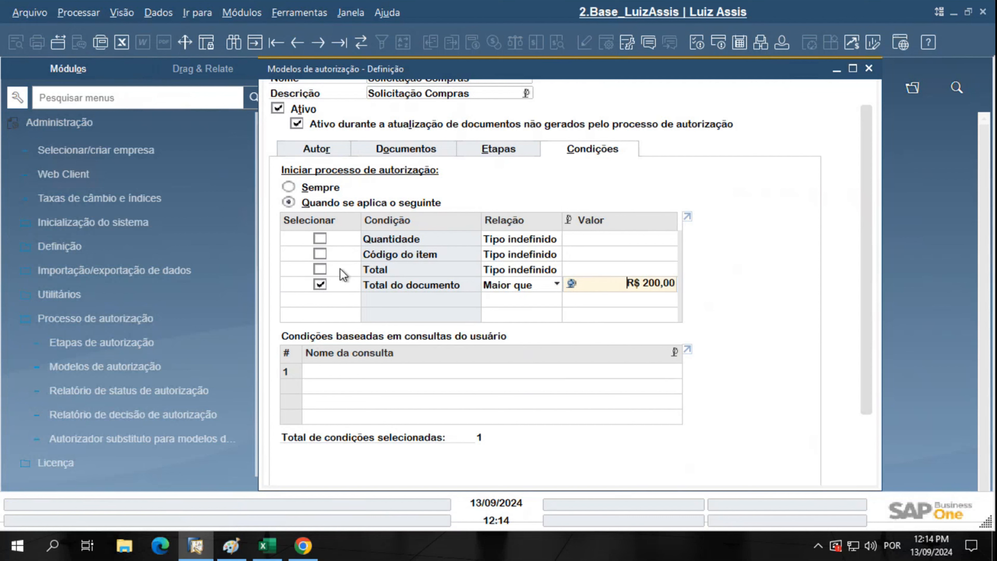
click(320, 284)
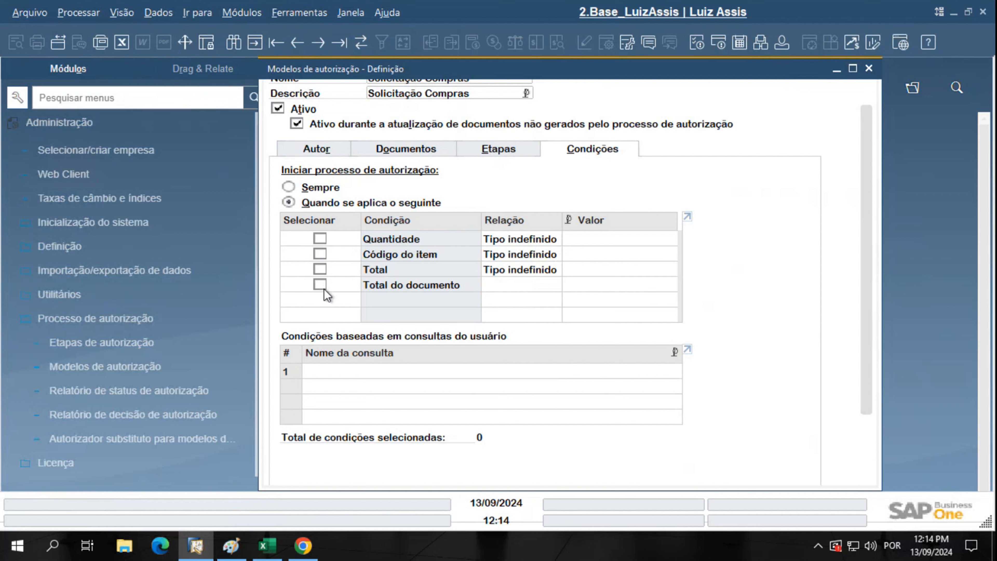
Set Iniciar processo de autorização to Sempre and save the Solicitação Compras model with Atualizar
click(355, 370)
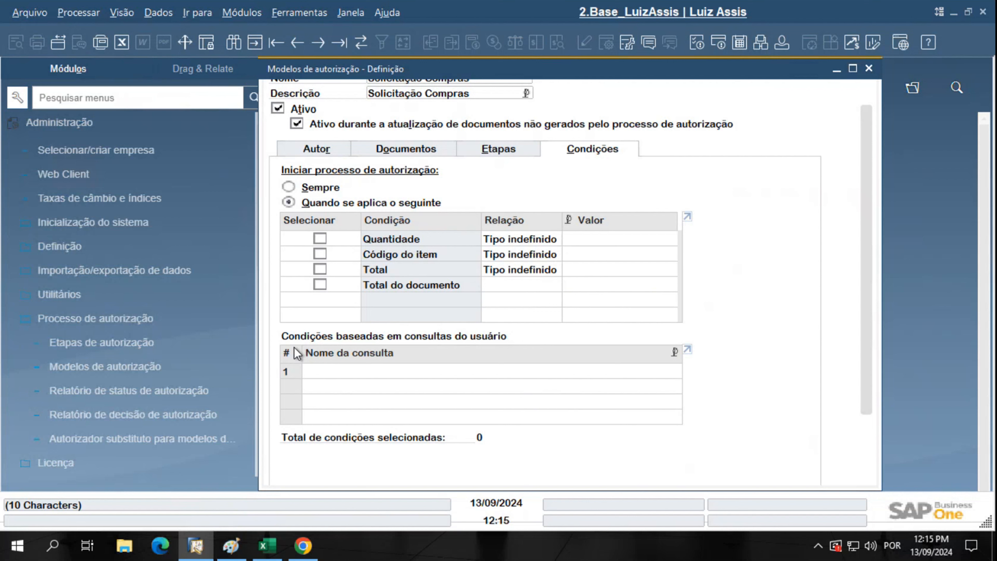
click(311, 187)
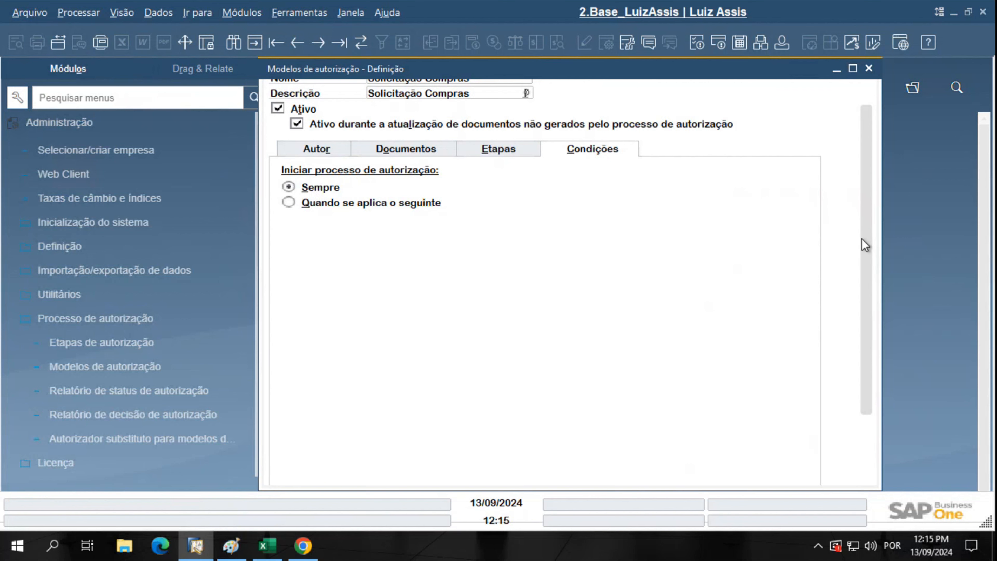
scroll(863, 243, up, 1)
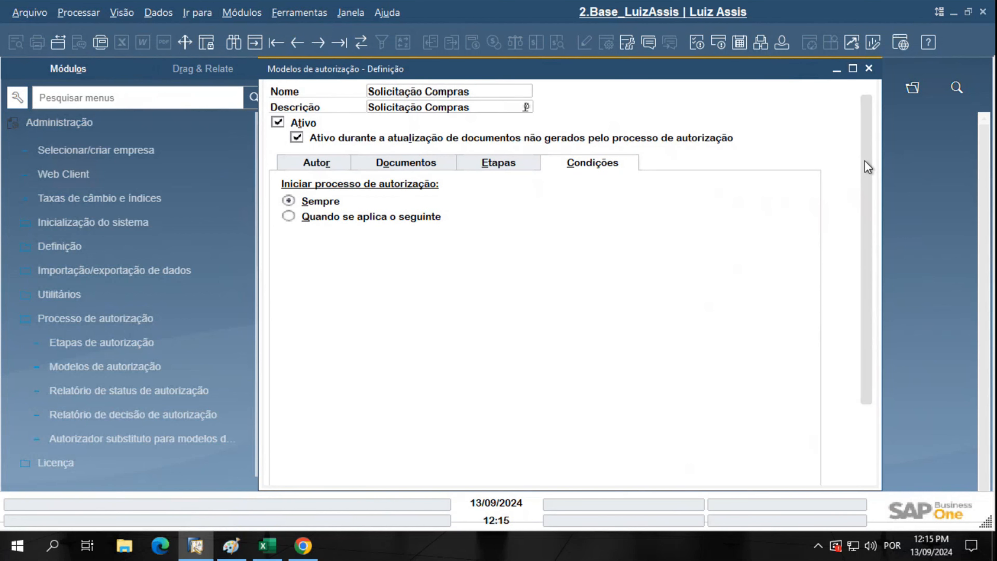
scroll(868, 167, down, 3)
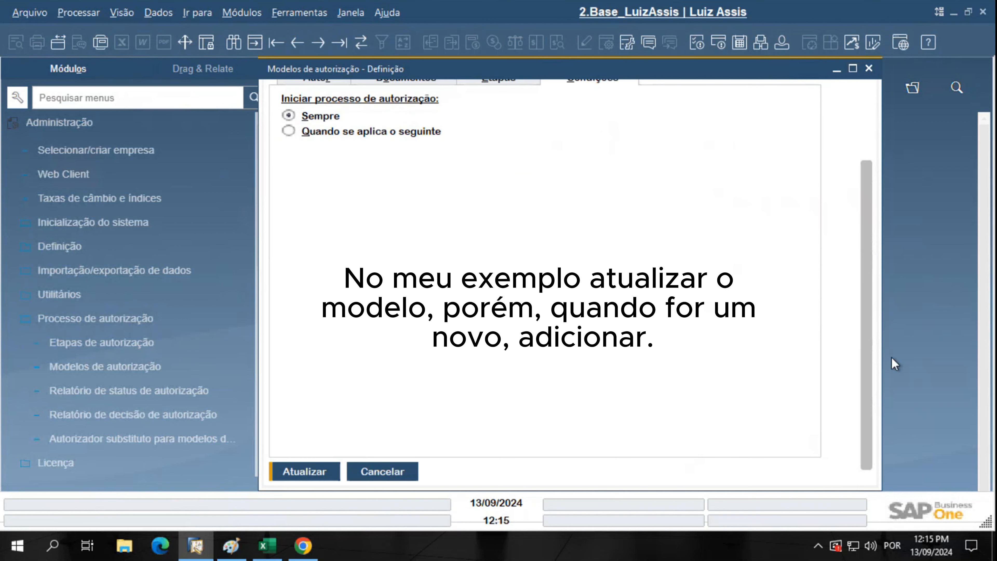
click(309, 473)
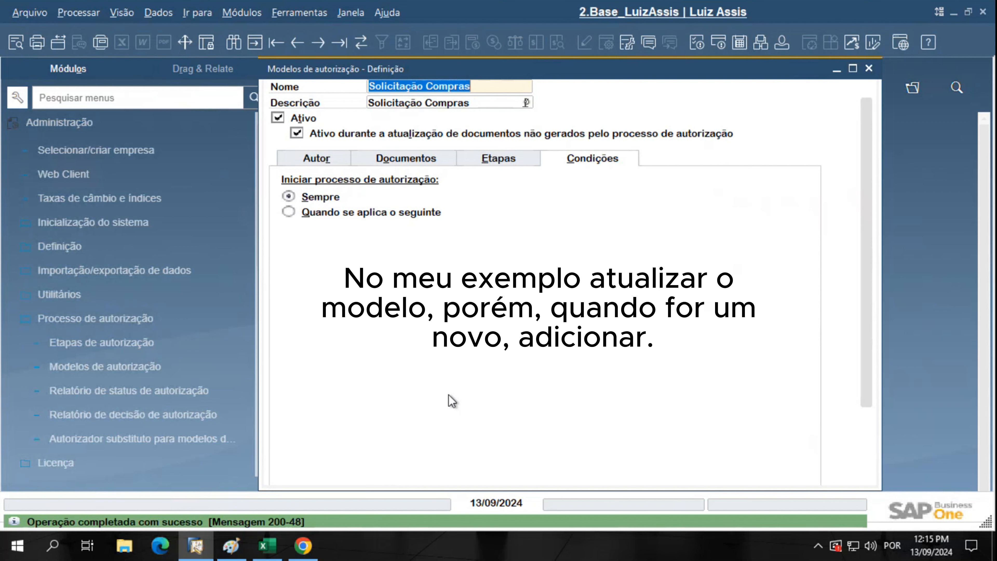
scroll(448, 394, up, 1)
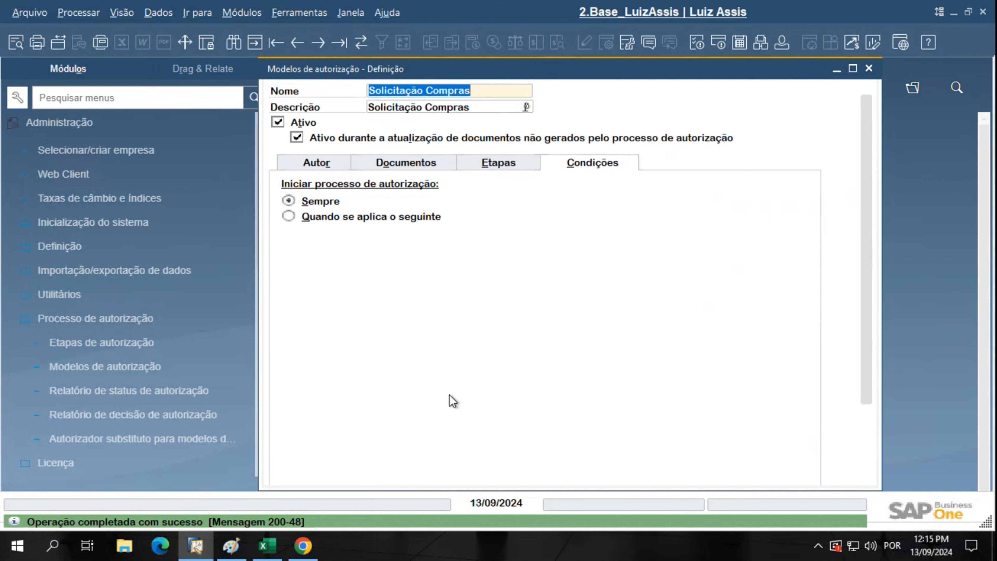
click(317, 162)
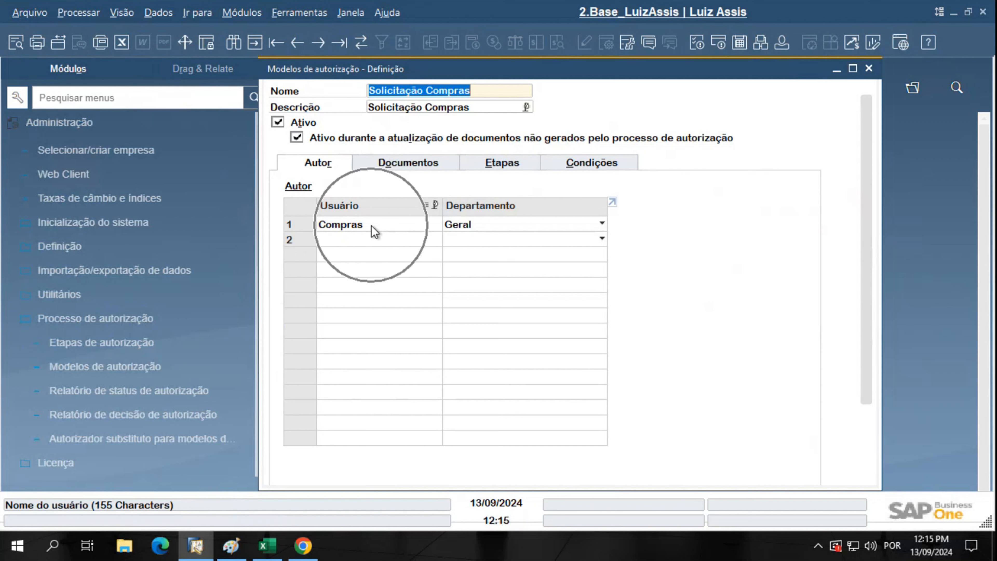
Review documents, the Gestor de compras stage's approval and rejection counts, and conditions, ending on Autor
click(394, 163)
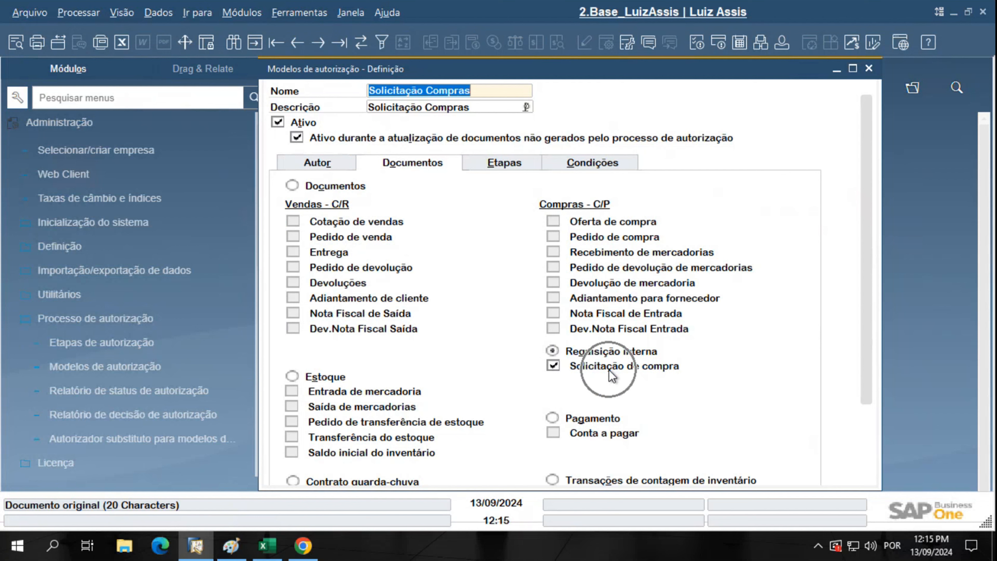
click(493, 167)
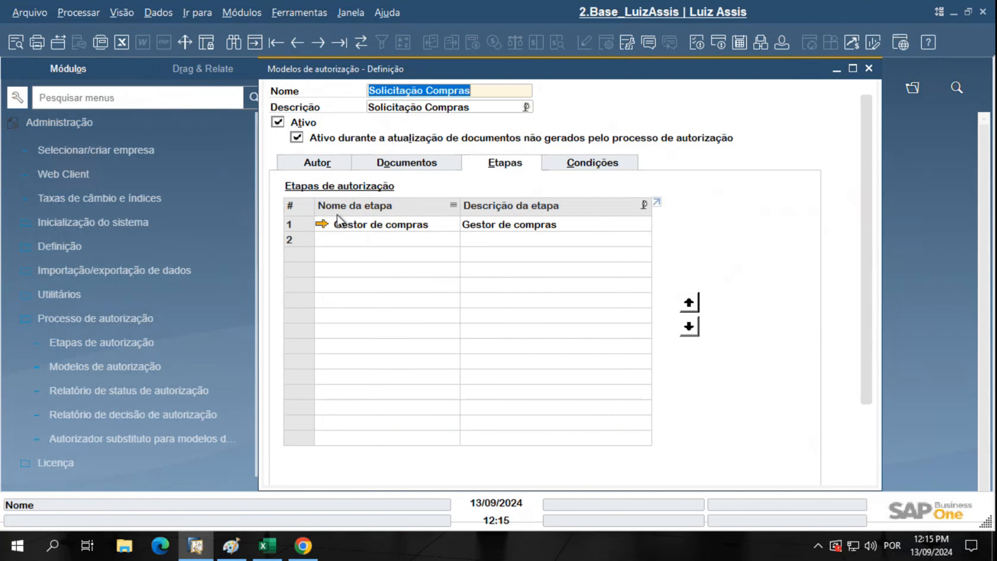
click(322, 226)
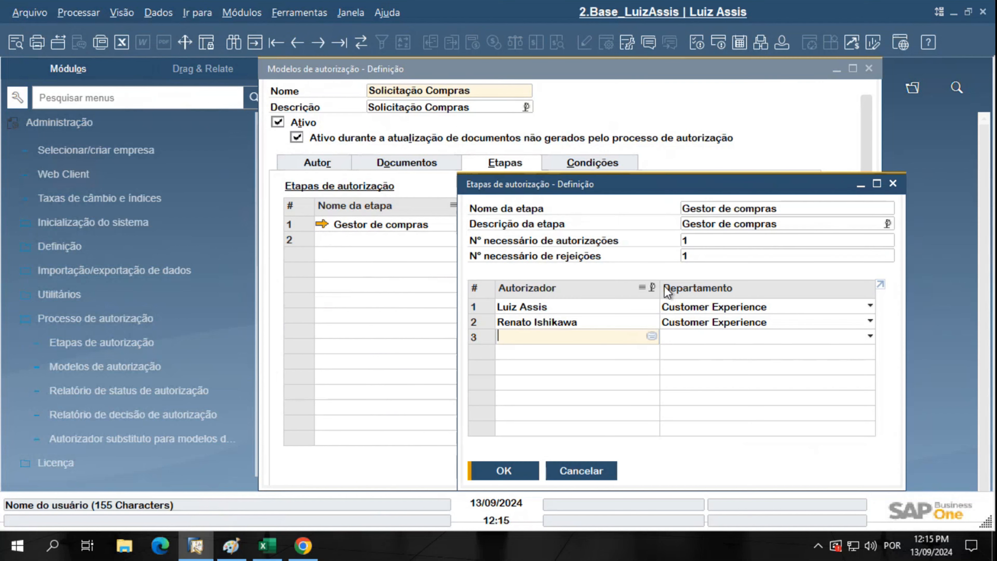
click(696, 240)
click(695, 256)
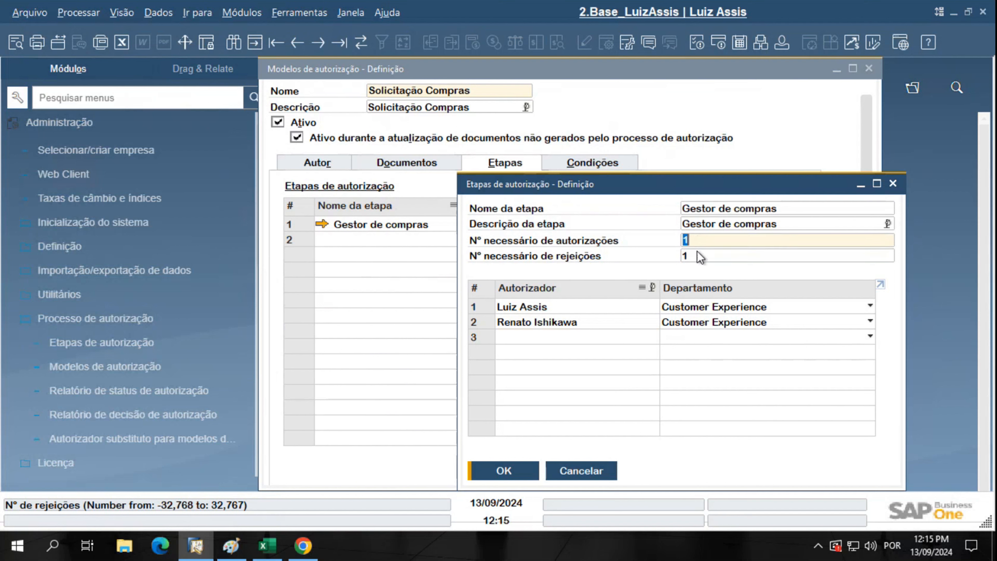
click(596, 470)
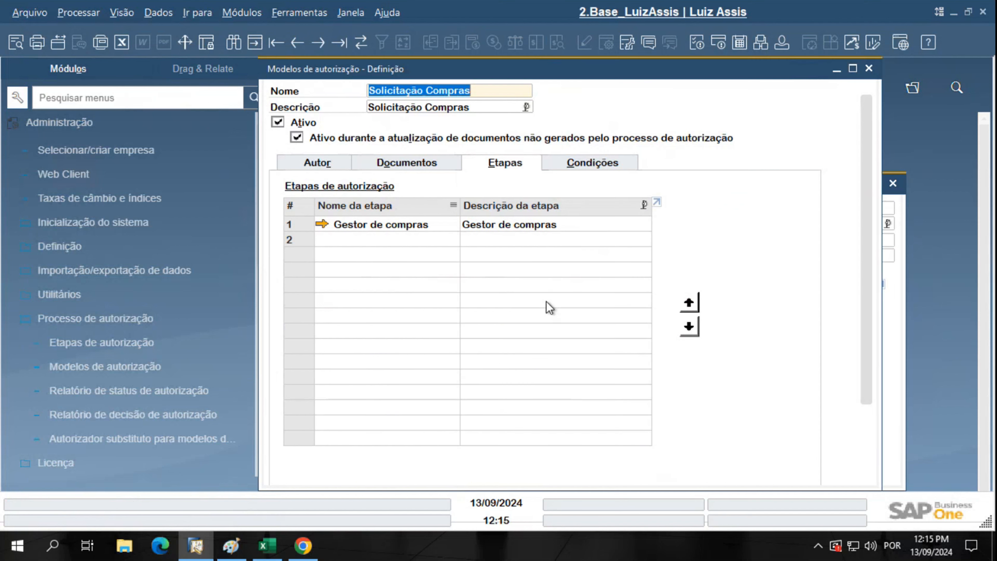
click(580, 167)
key(ctrl)
key(ctrl)
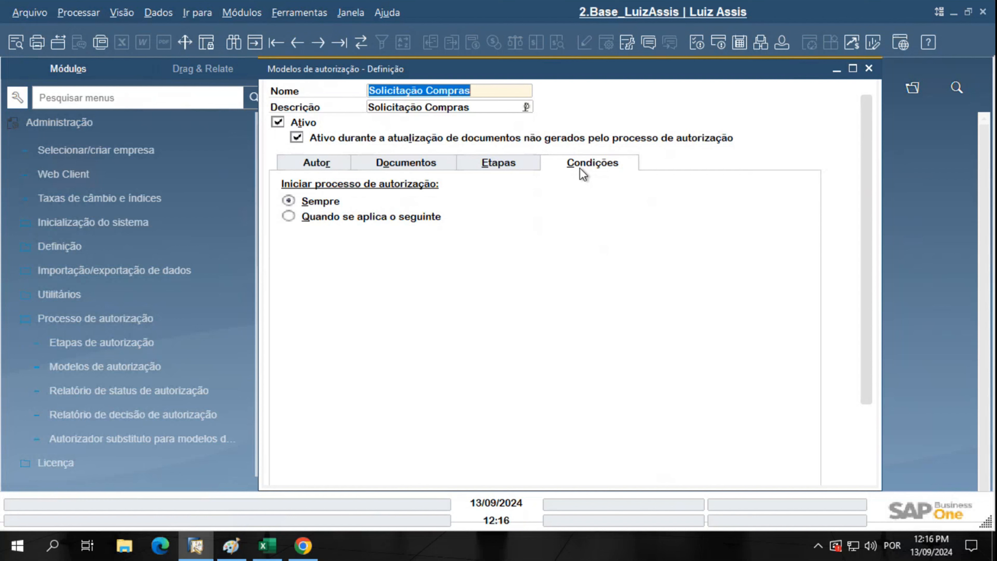
click(519, 163)
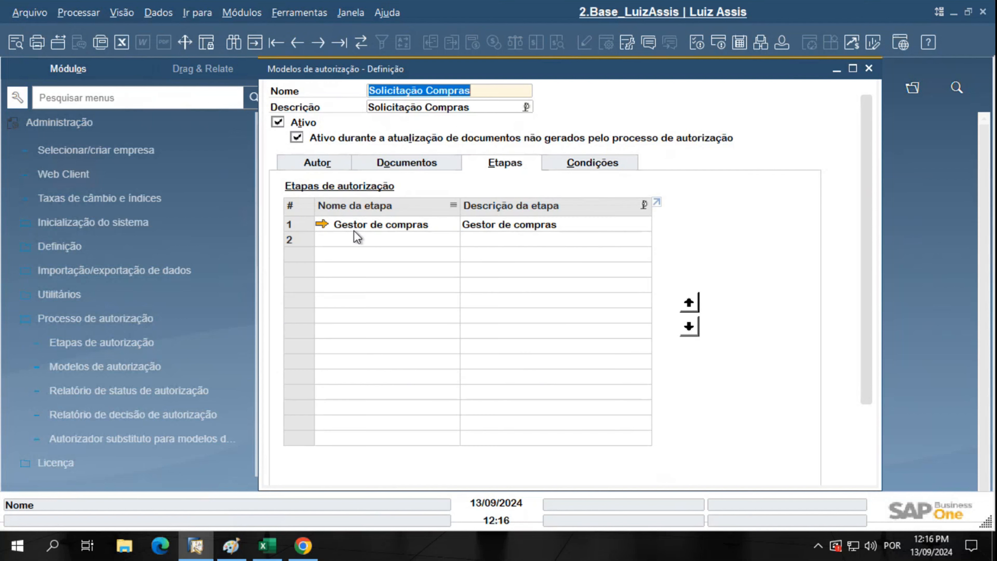
click(328, 165)
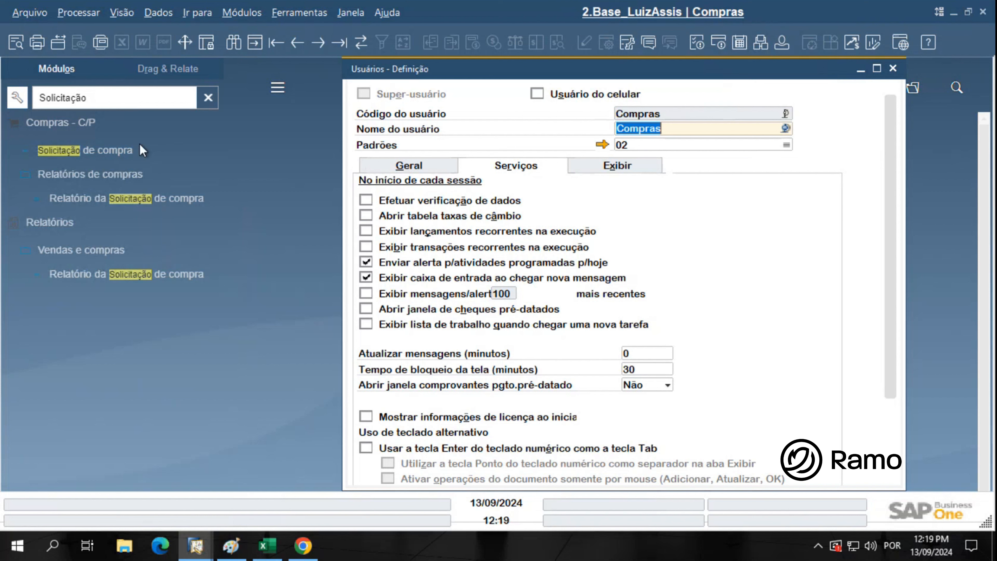
Select the Compras - C/P module group in the filtered menu list
click(112, 126)
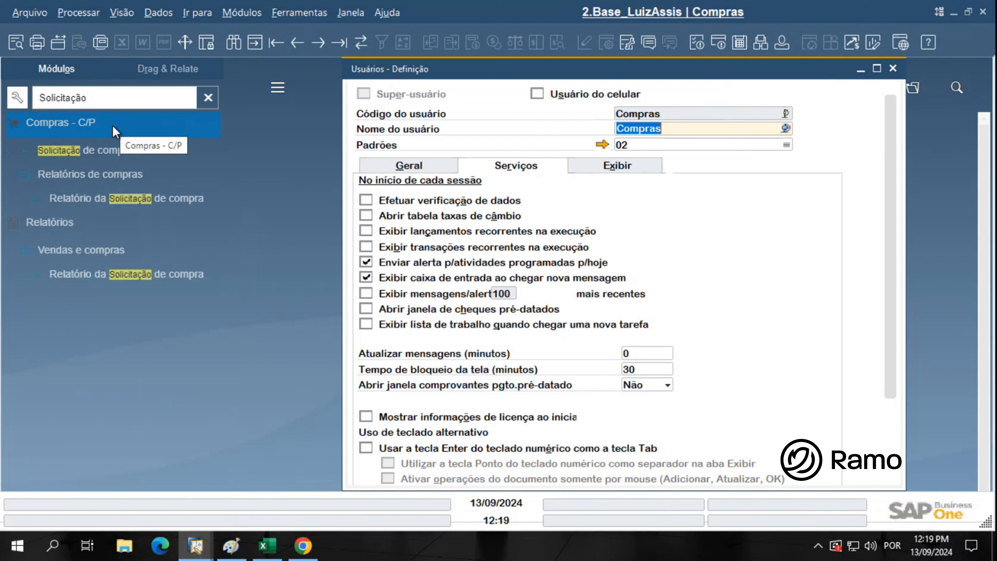
Start purchase request 223 for Compras and set the required date to 23/09/2024
click(23, 151)
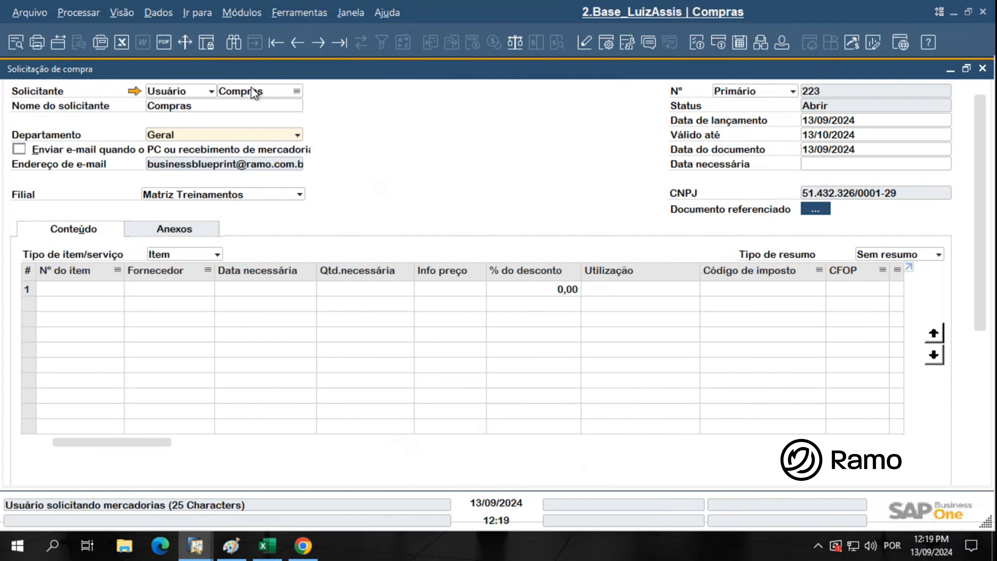
click(782, 42)
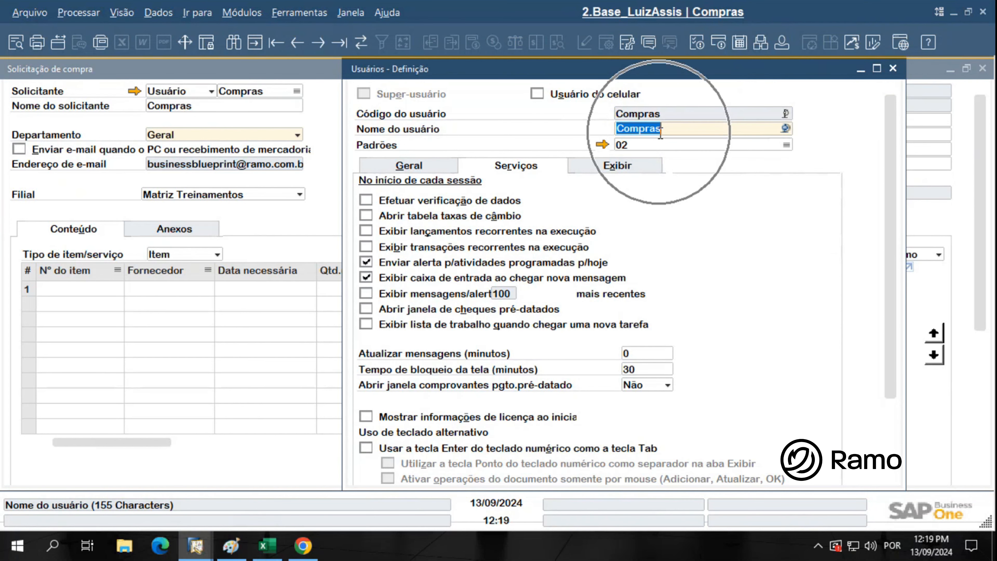
click(892, 70)
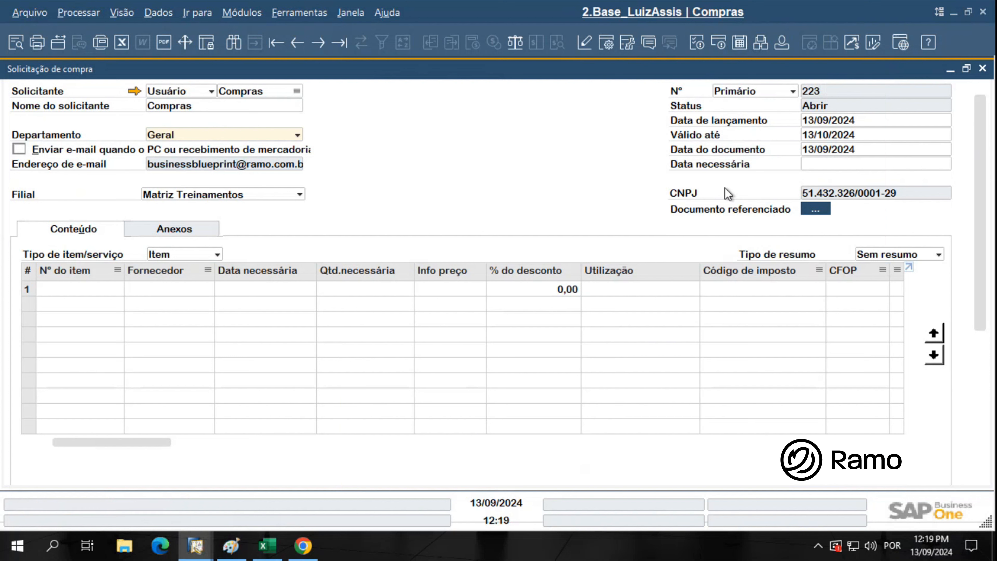
click(816, 166)
click(945, 165)
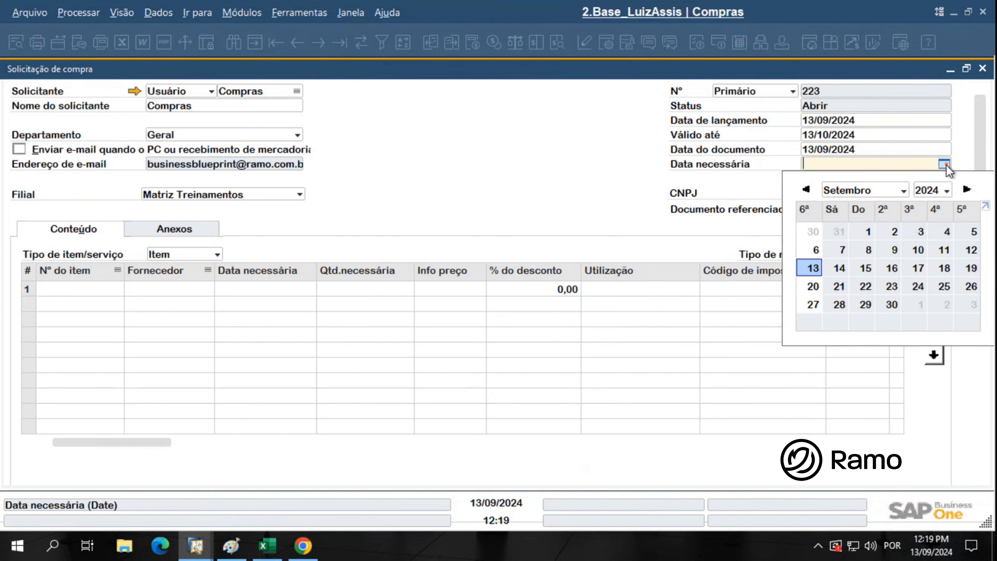
click(891, 287)
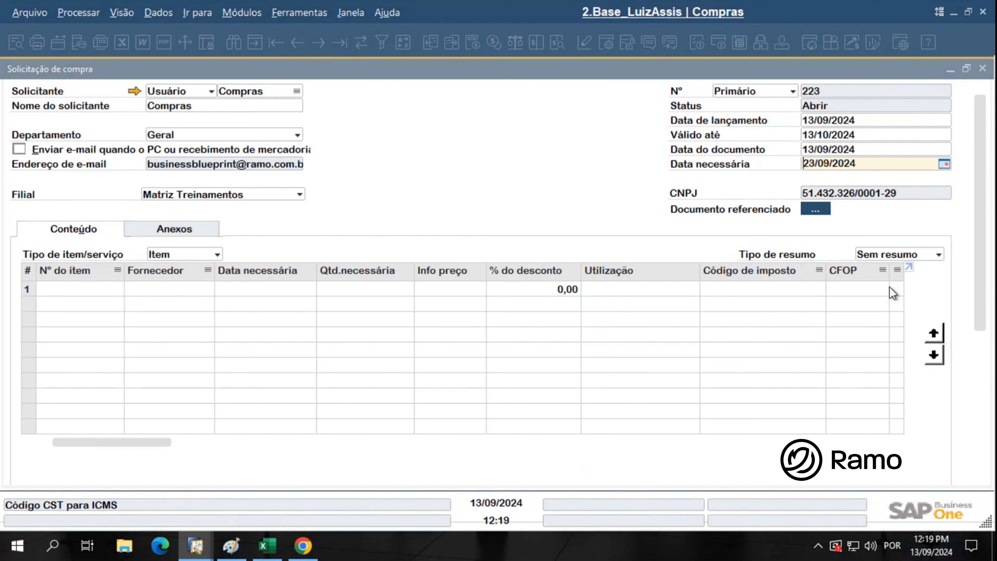
Add item ITM00001 (Álcool Gel) to row 1 with quantity 200
click(67, 294)
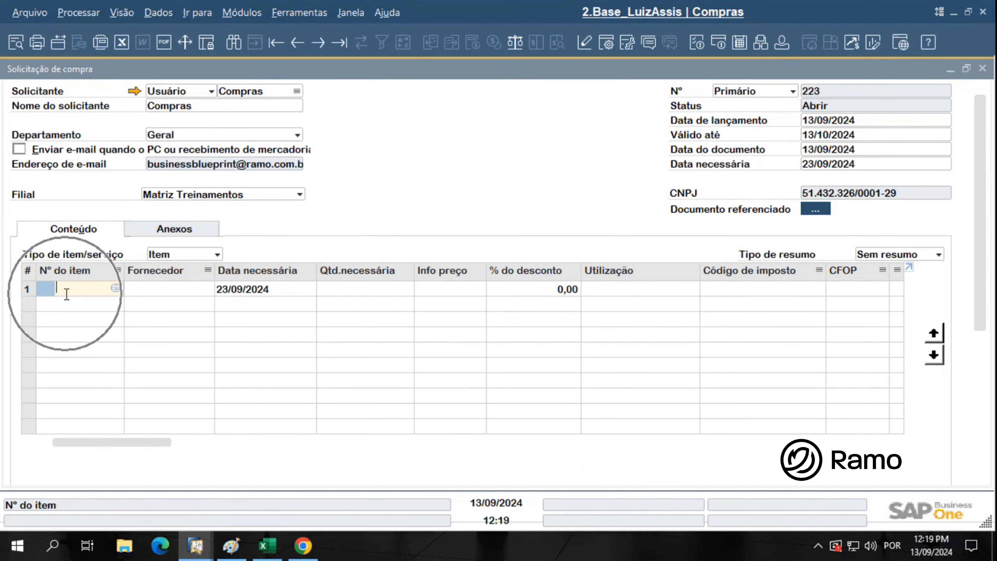
key(Tab)
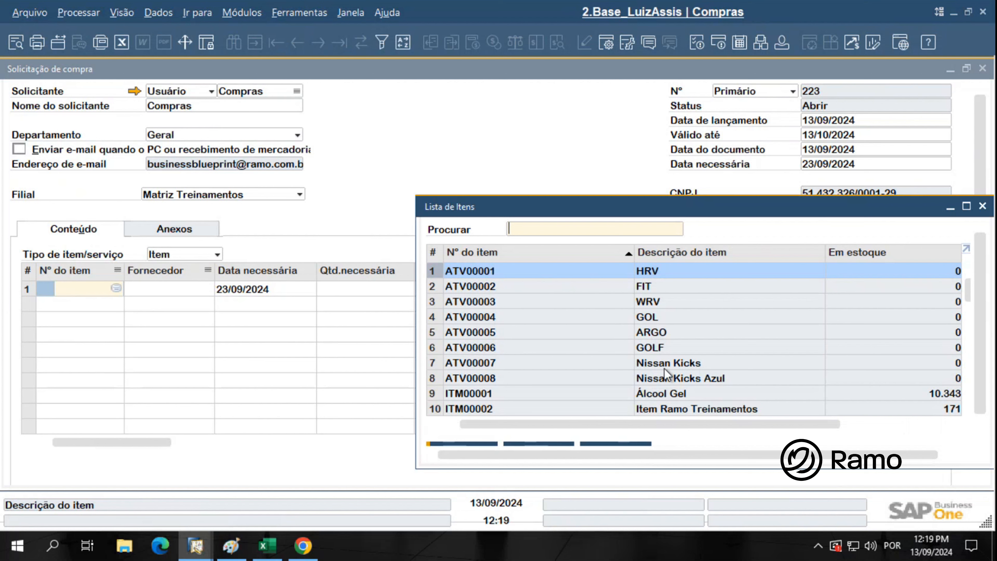
click(673, 394)
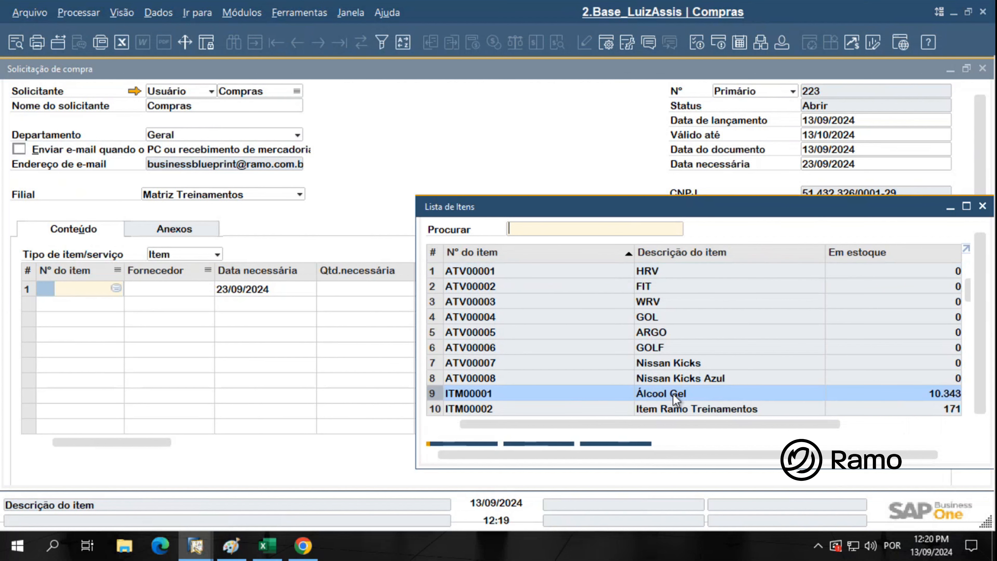
double_click(672, 394)
click(366, 293)
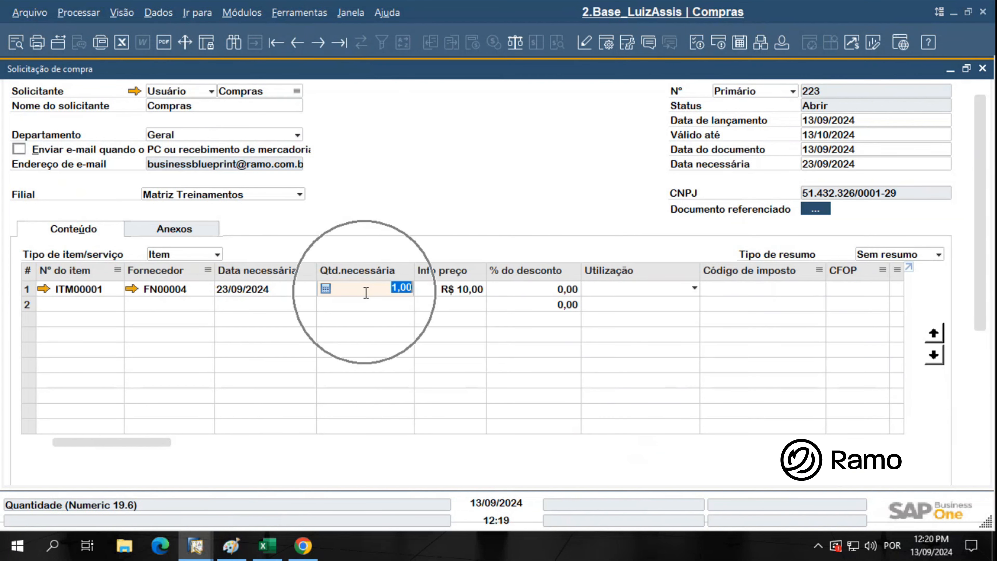
text(200)
key(Tab)
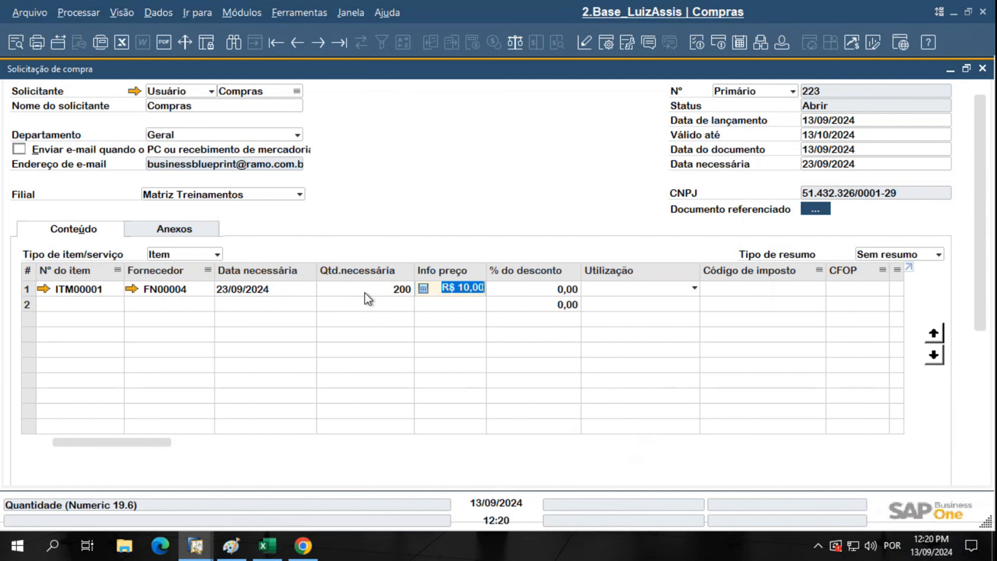
Set row 1 usage to Mercadoria Revenda and check its unit of measure
click(638, 289)
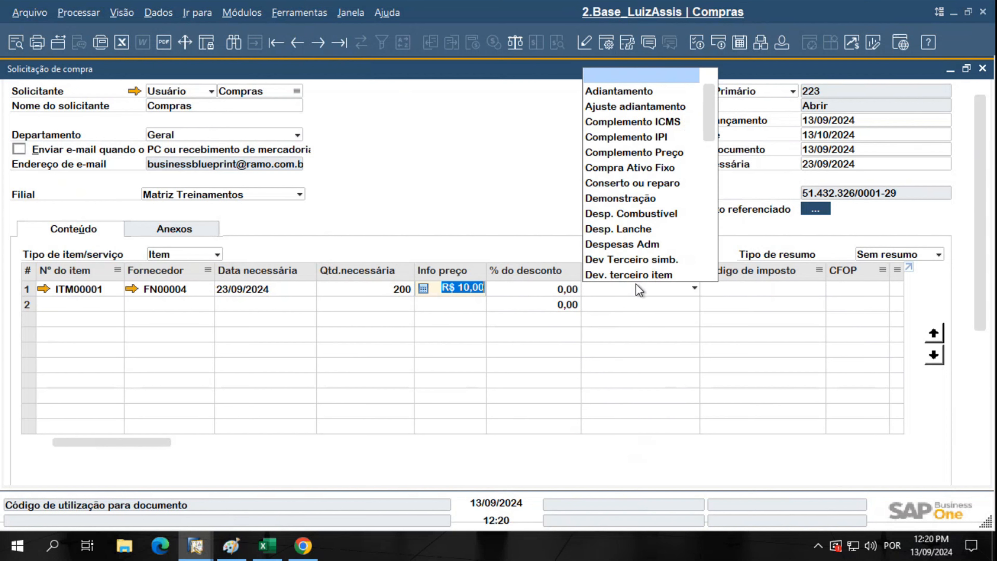
key(m)
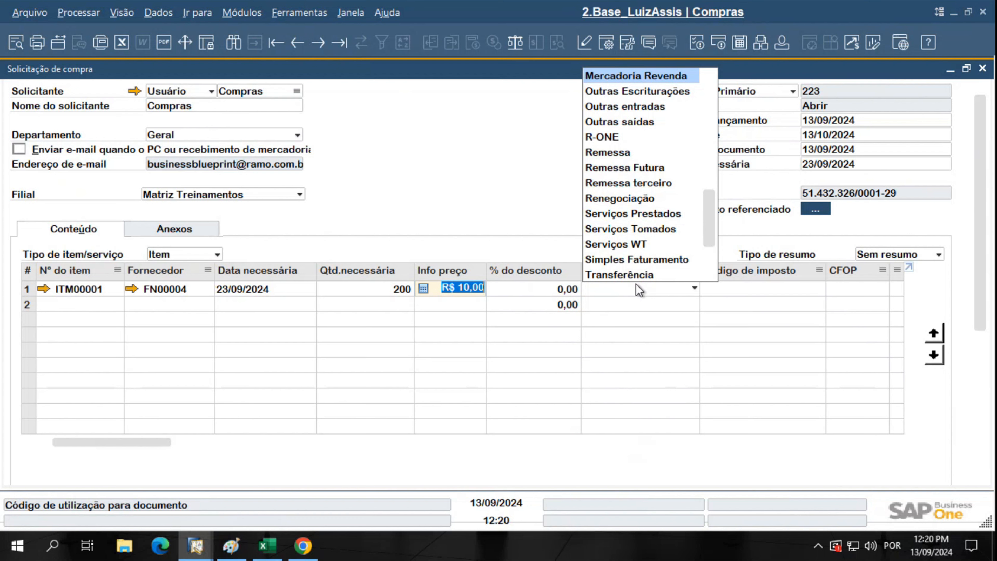
click(675, 76)
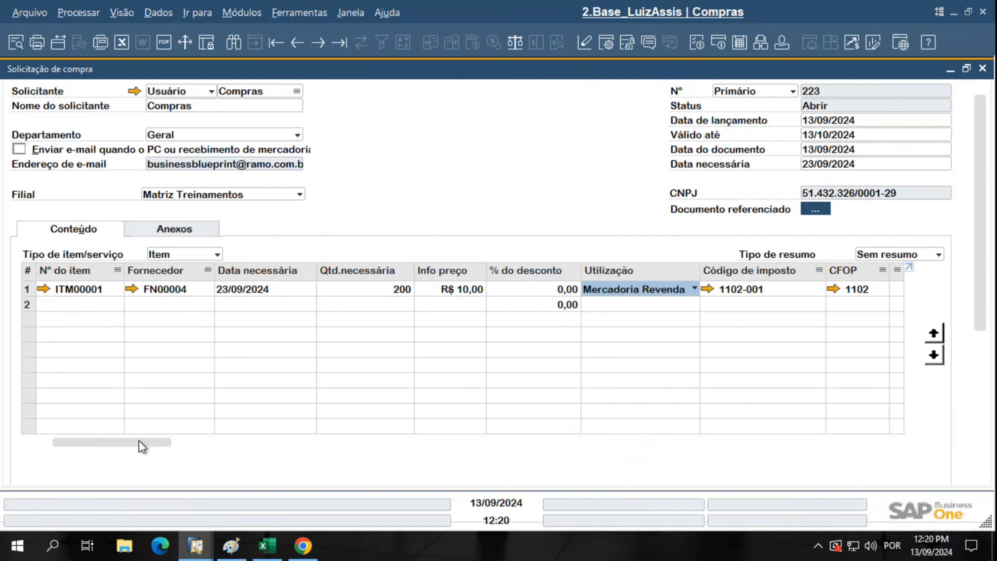
drag(142, 447, 191, 446)
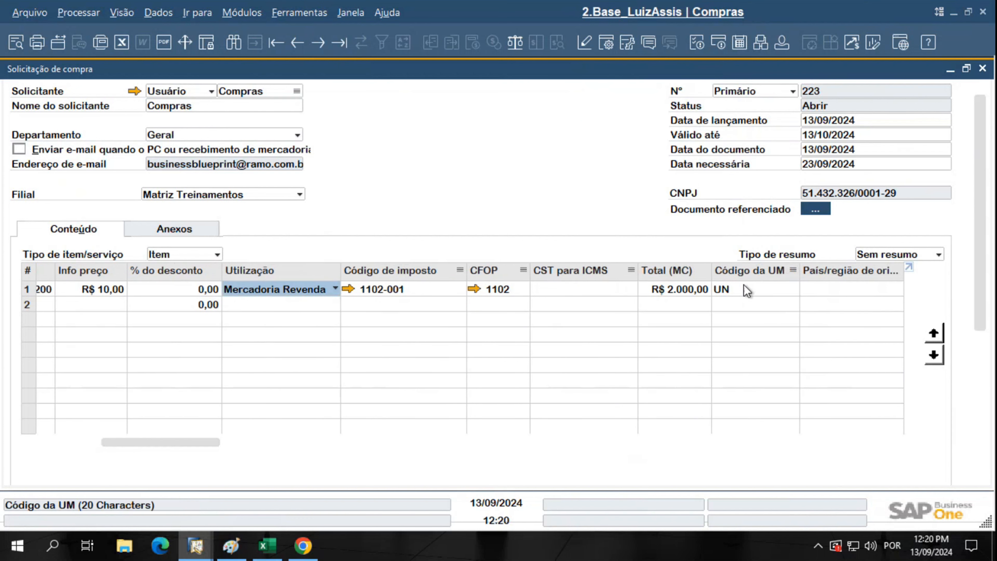
click(747, 290)
key(ctrl)
key(ctrl)
key(ctrl)
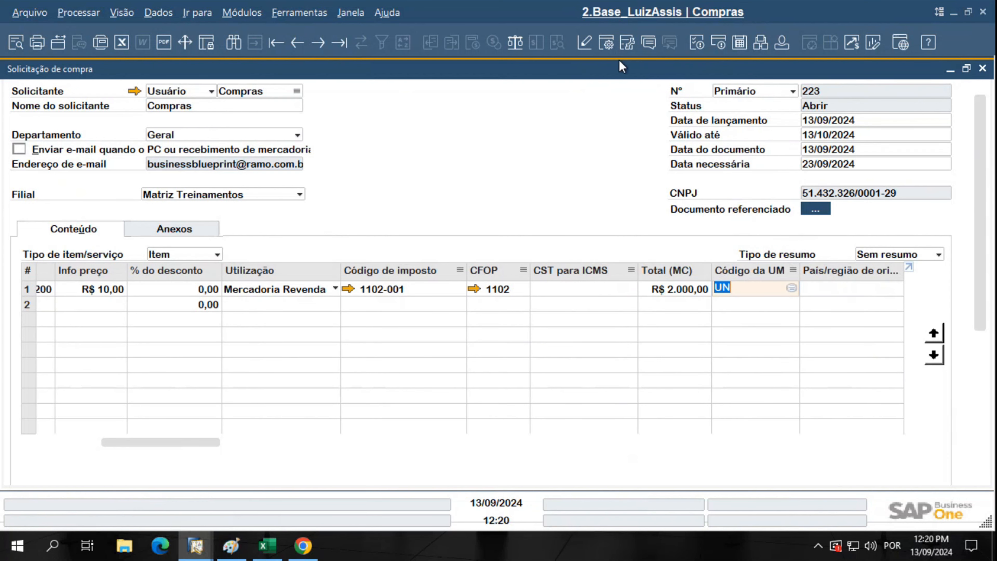
Uncheck Visível for the Fornecedor column in the table format settings and apply
click(605, 46)
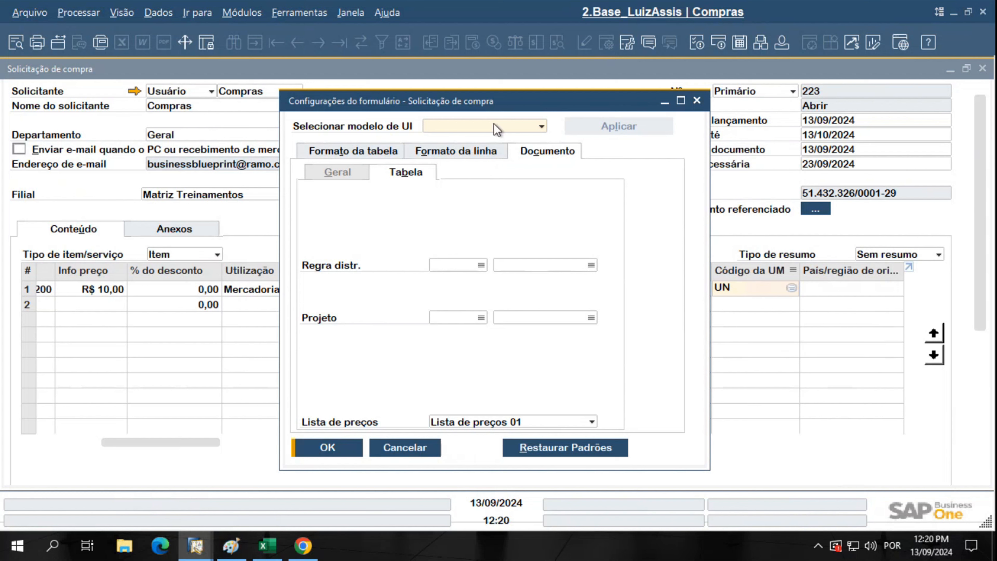
click(386, 154)
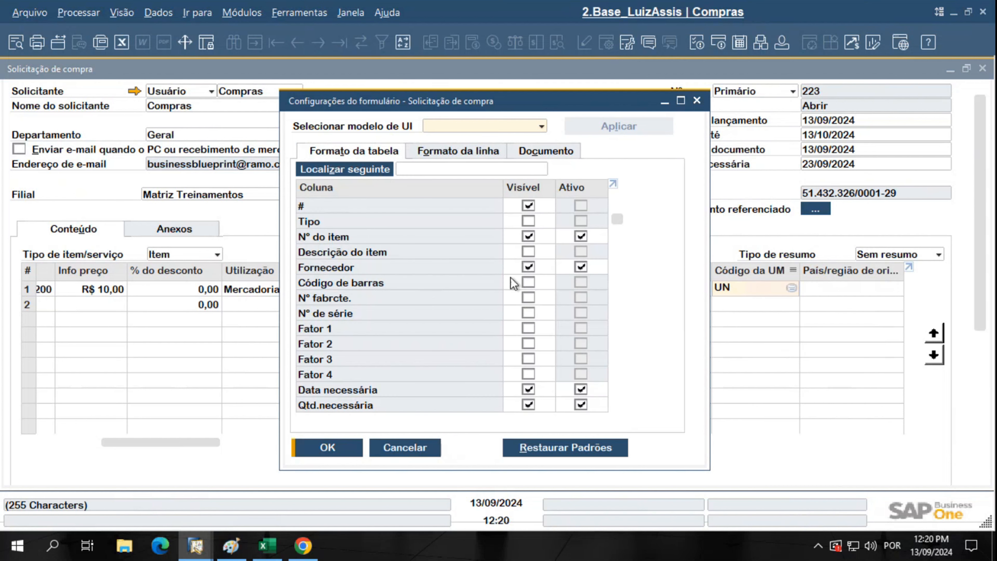
click(529, 272)
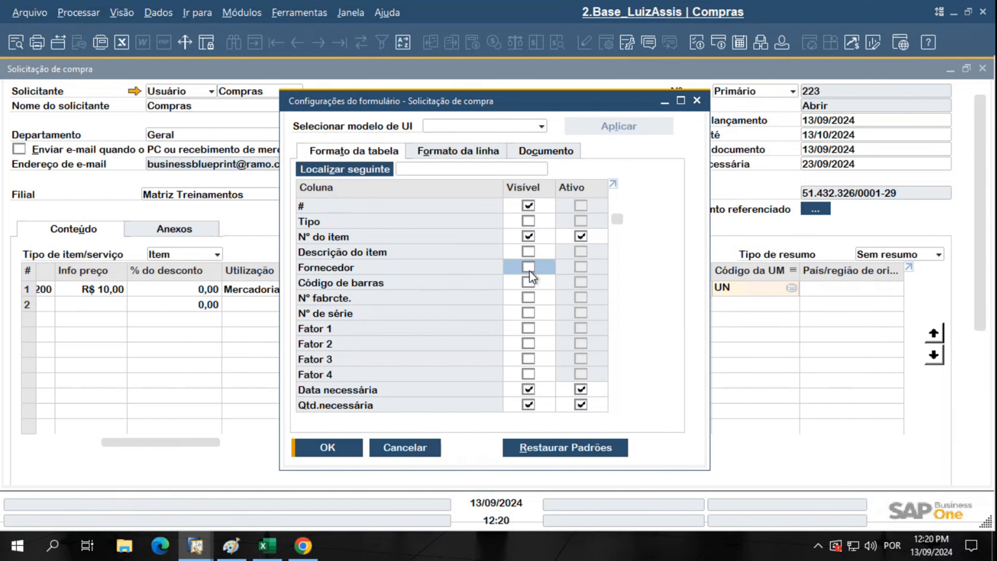
click(339, 445)
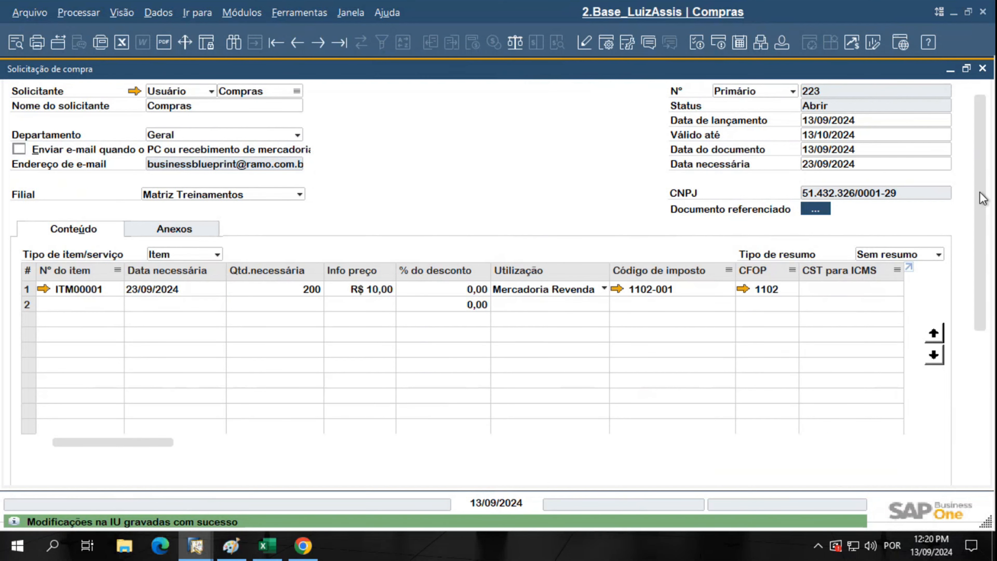
drag(981, 194, 973, 357)
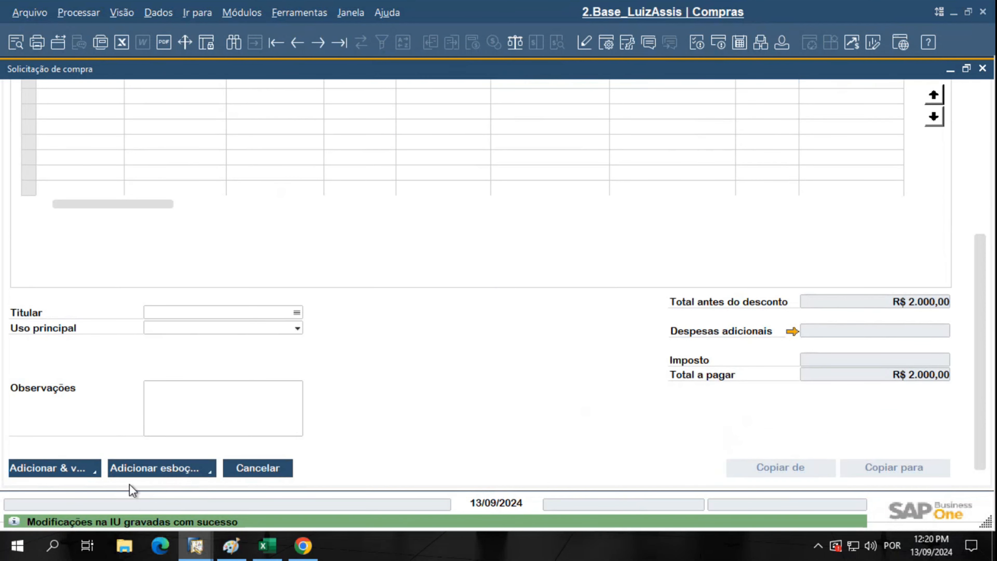
Add the request and send it for authorization with a remark giving the authorizer's contact details
click(65, 469)
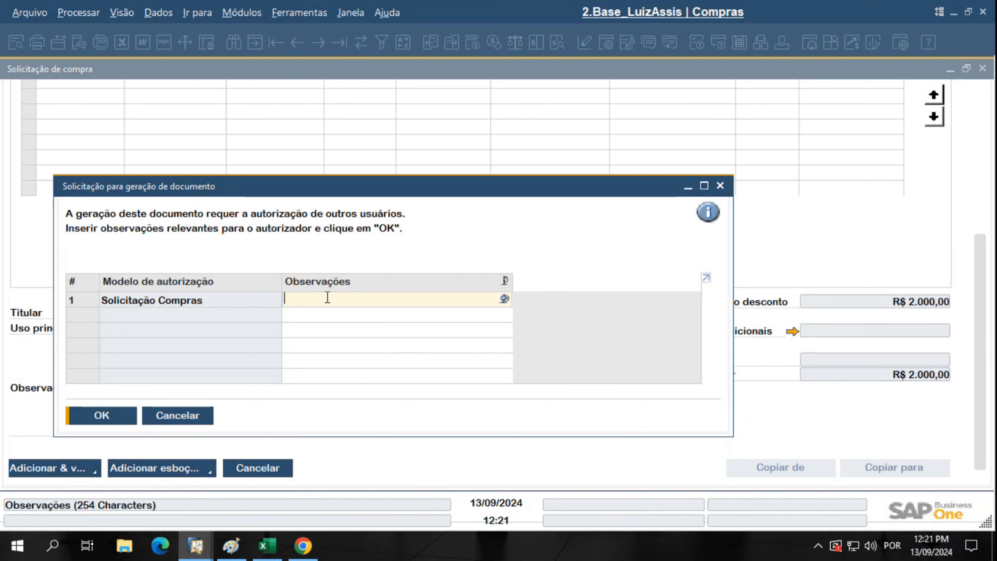
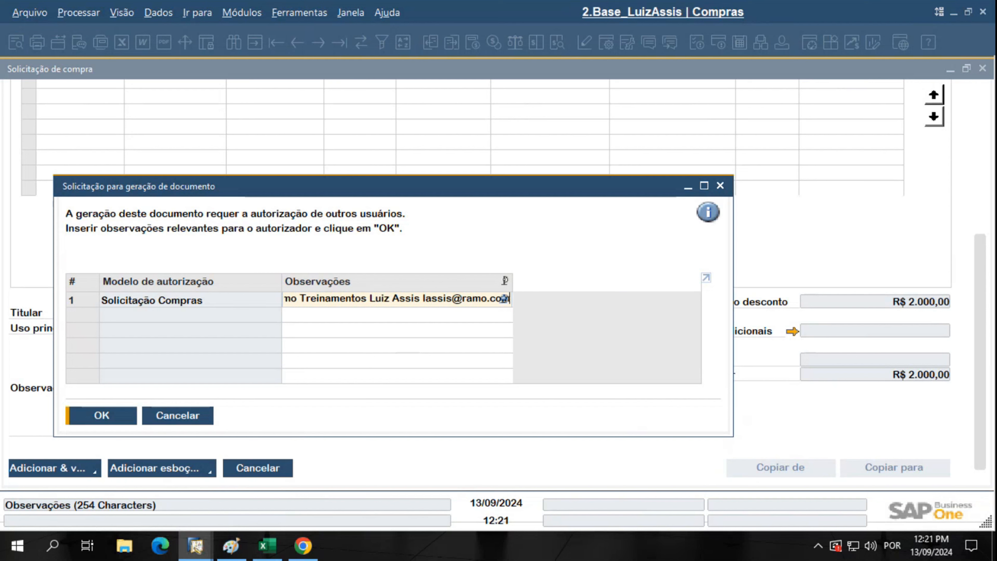
text( sit)
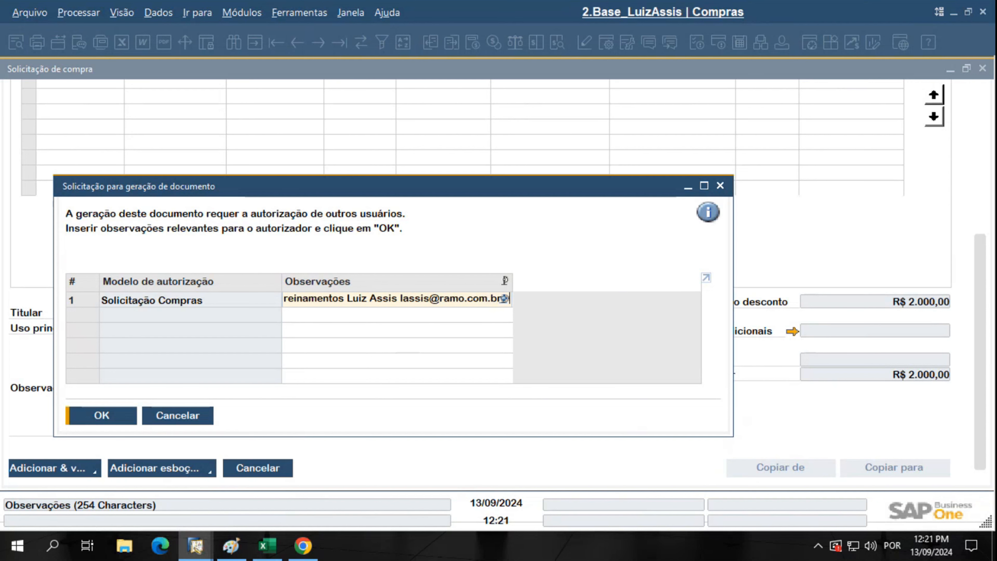
click(105, 413)
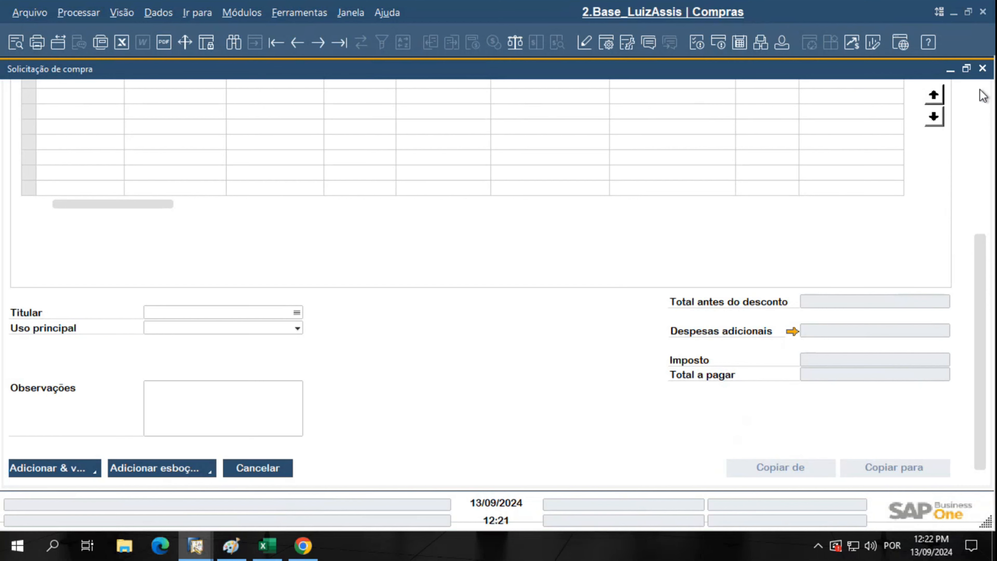
Close open forms and open Administração > Processo de autorização > Relatório de status de autorização
click(983, 69)
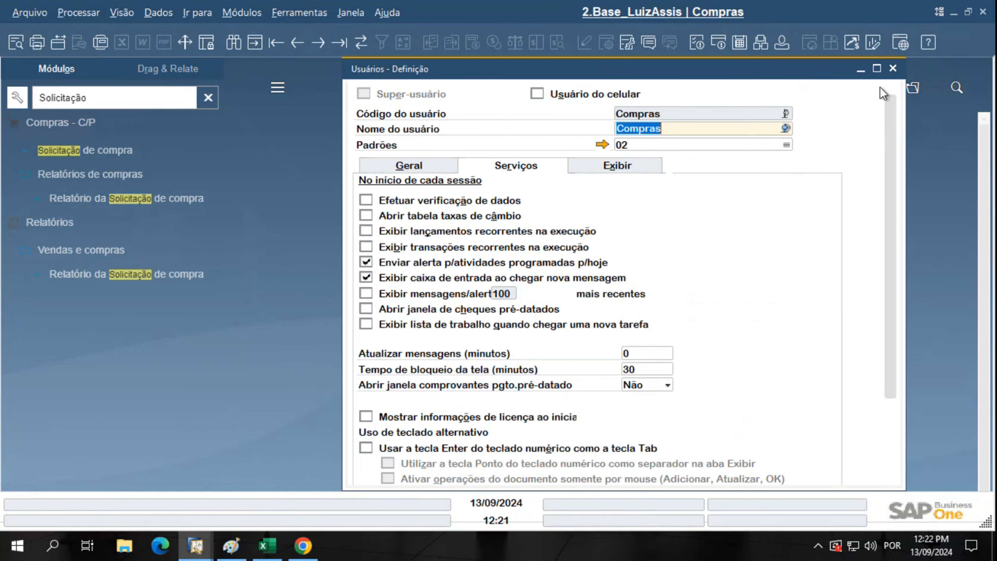
click(885, 67)
click(207, 99)
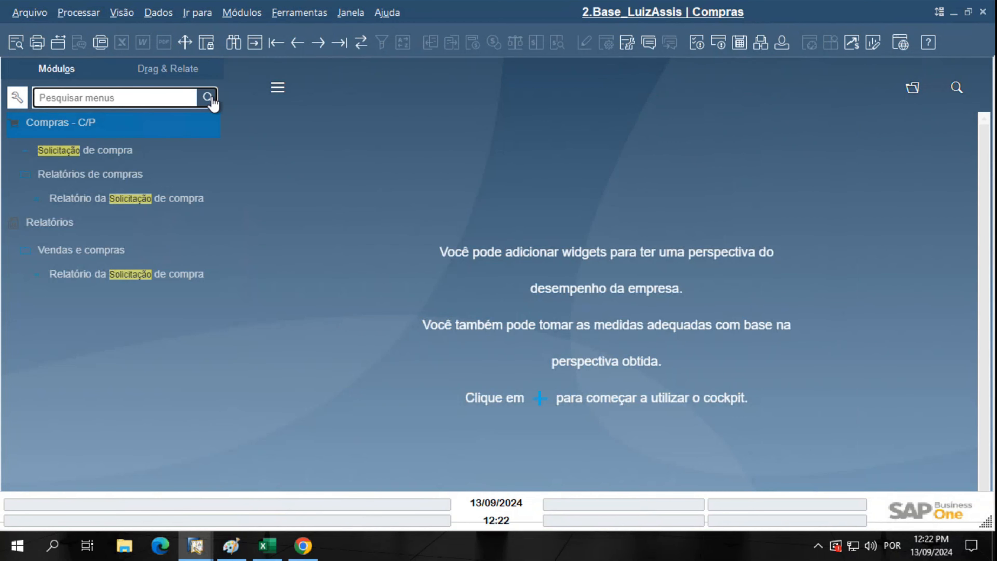
click(125, 122)
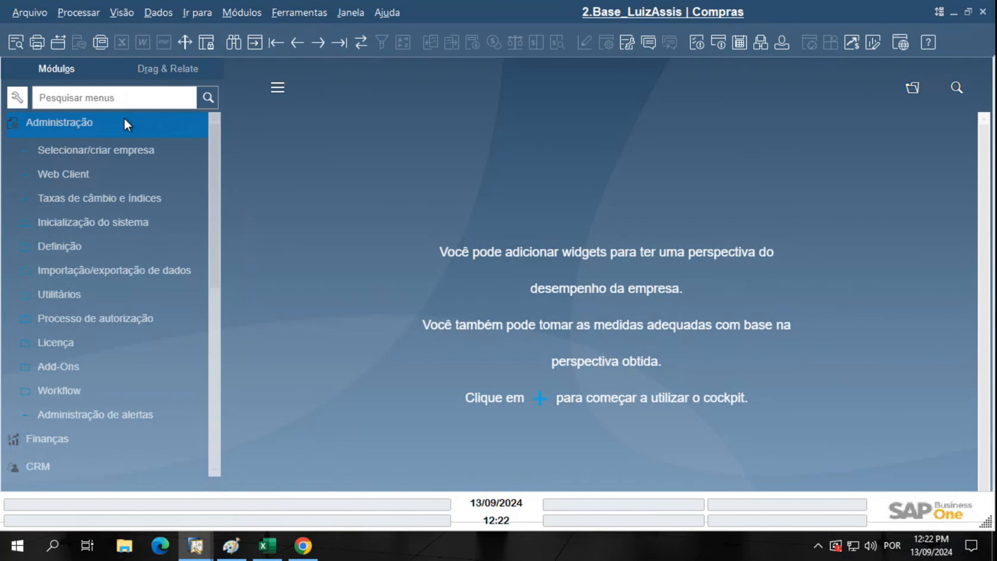
click(118, 317)
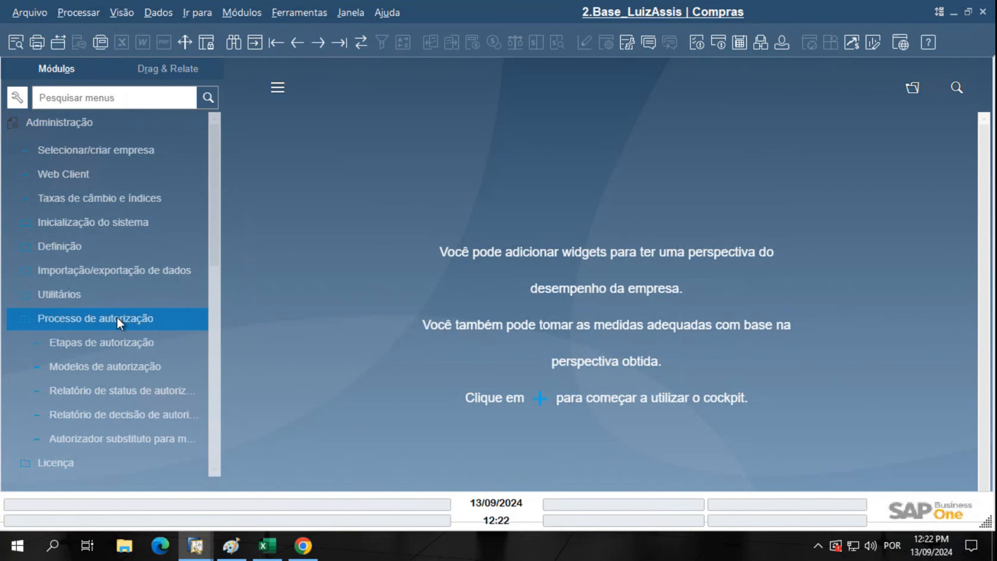
drag(222, 316, 287, 321)
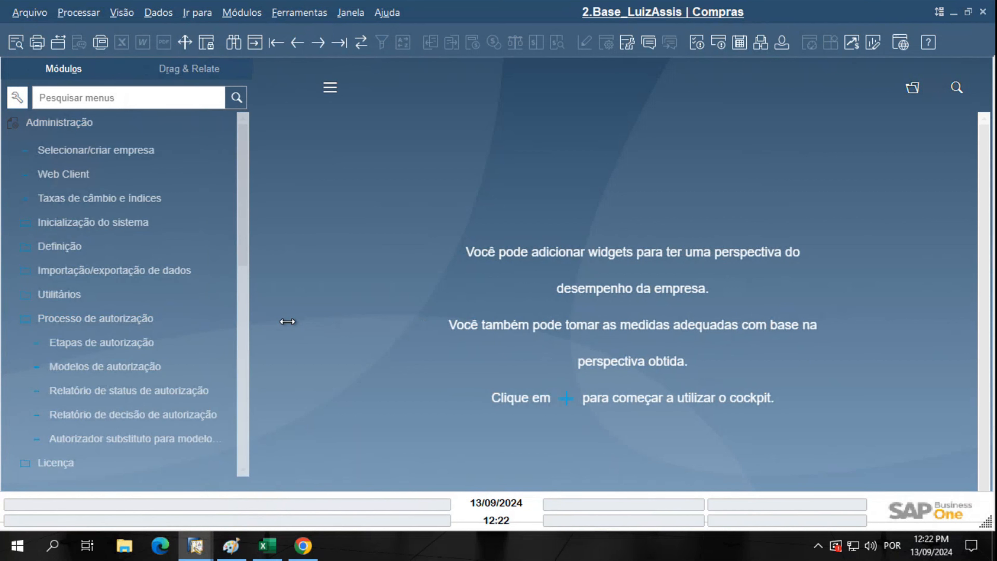
click(142, 434)
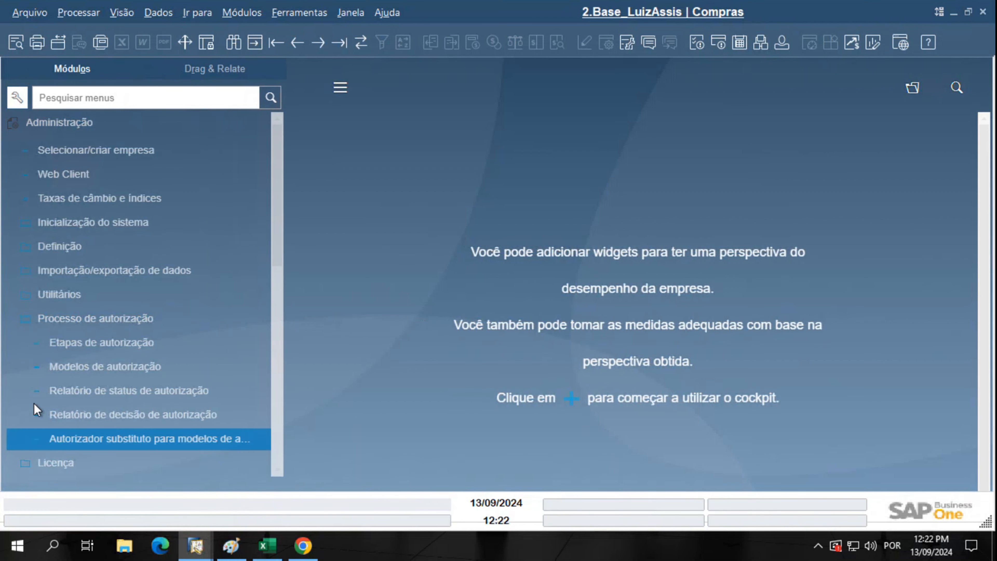
click(34, 396)
key(ctrl)
key(ctrl)
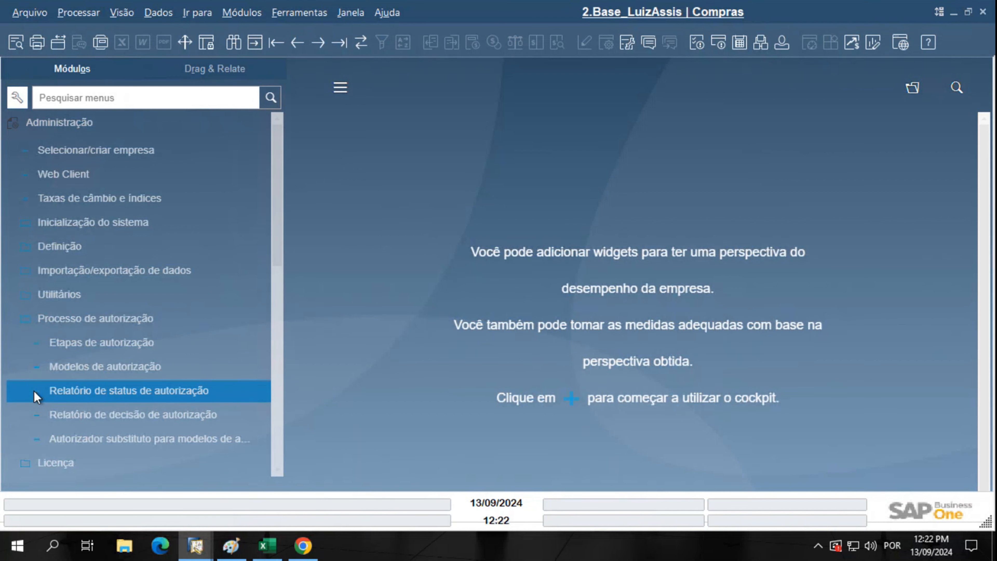
key(ctrl)
key(ctrl)
click(34, 396)
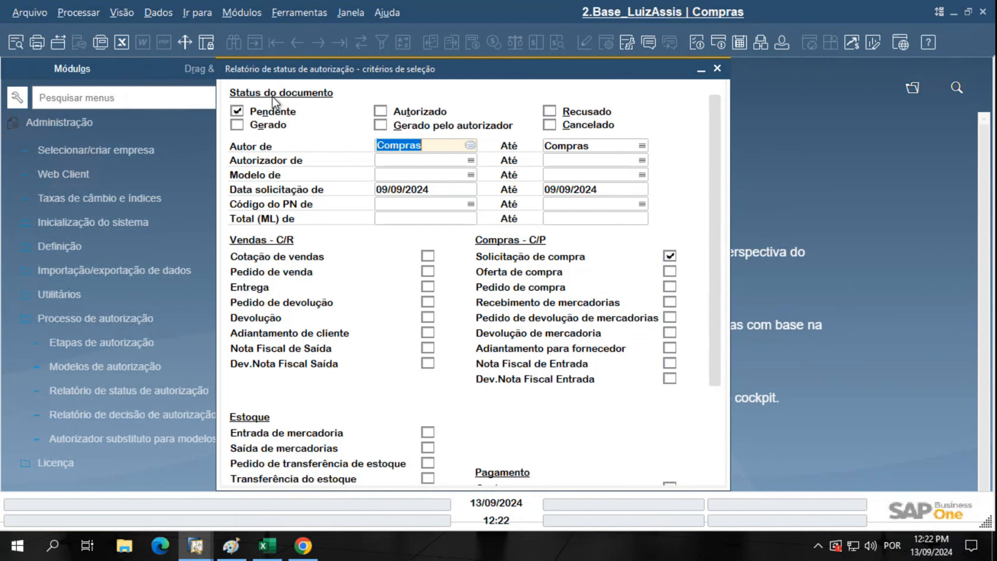
Keep only Pendente checked, author Compras, and request dates 13/09/2024 to 13/09/2024
key(ctrl)
click(380, 112)
click(380, 113)
click(441, 148)
drag(443, 149, 346, 133)
click(595, 147)
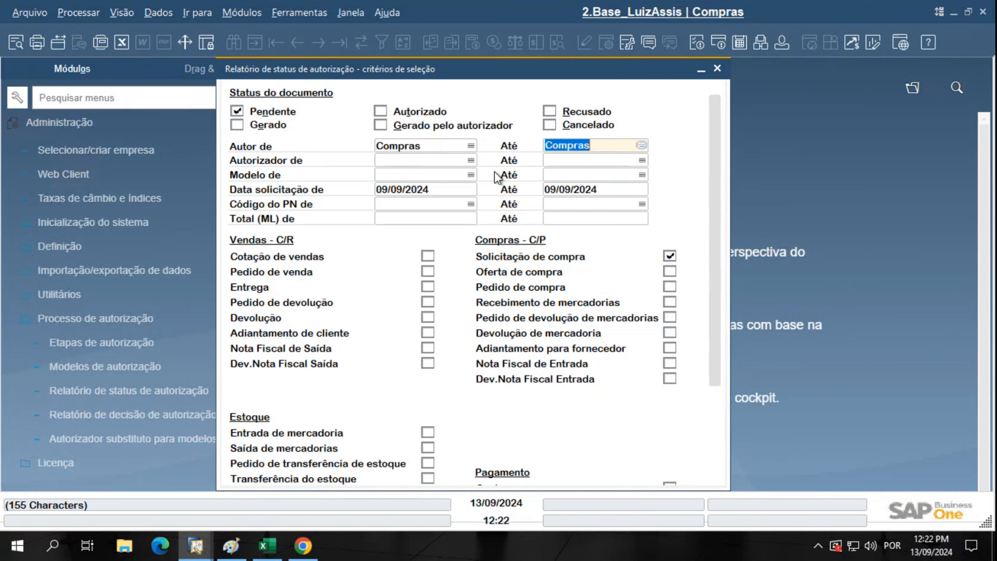
click(434, 190)
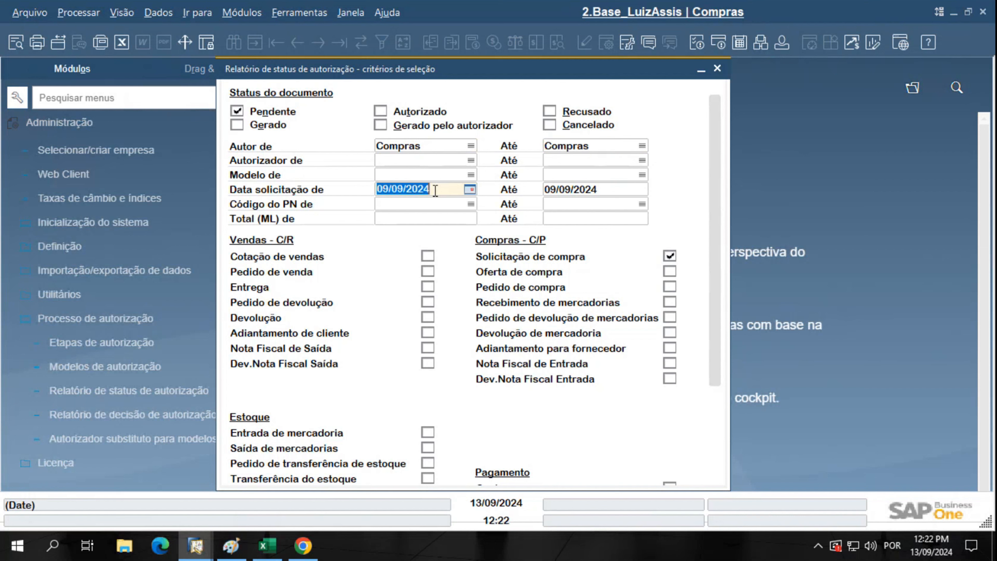
text(13)
key(Tab)
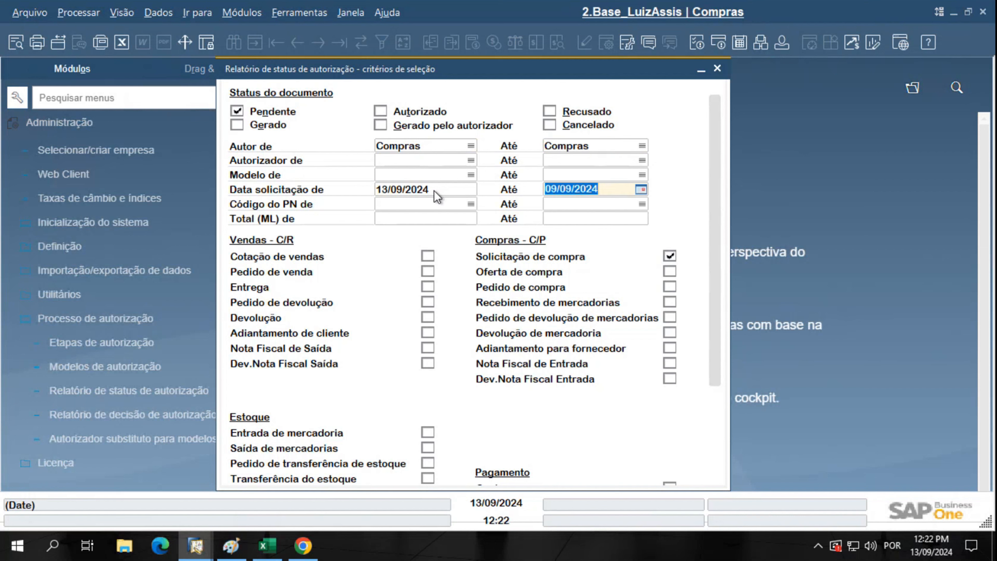
text(13)
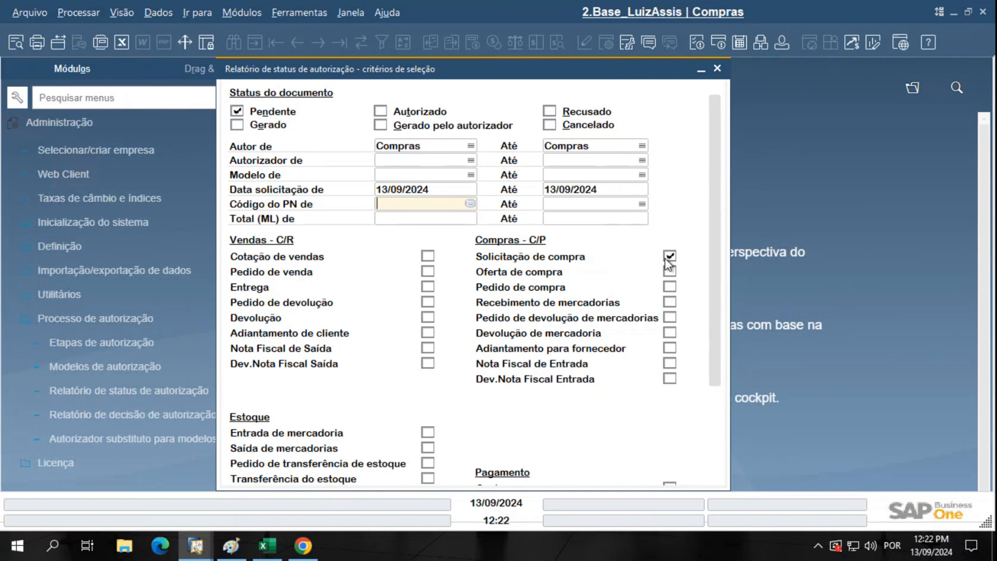
Set both Modelo filters to Solicitação Compras and run the report
click(469, 176)
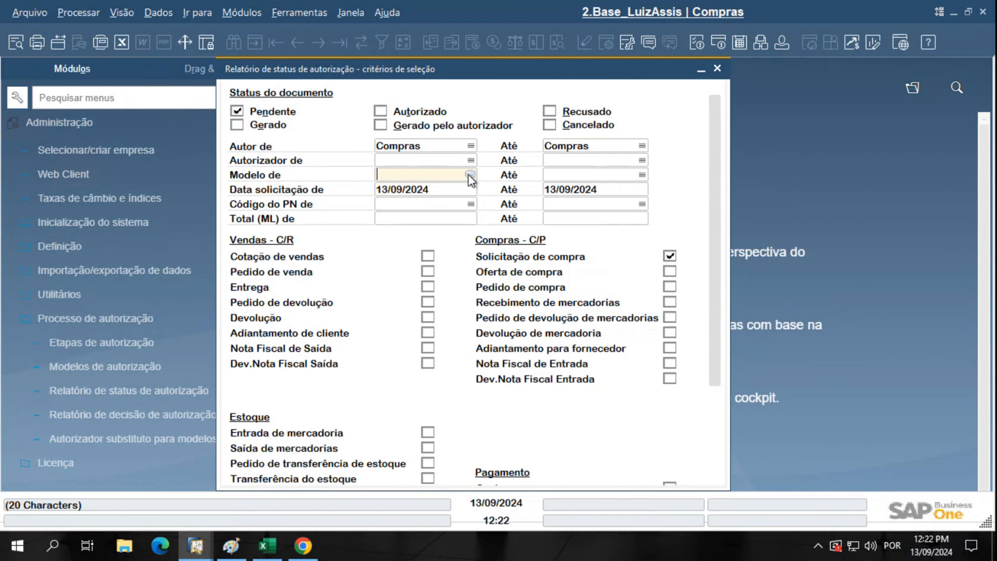
click(470, 175)
scroll(324, 384, down, 4)
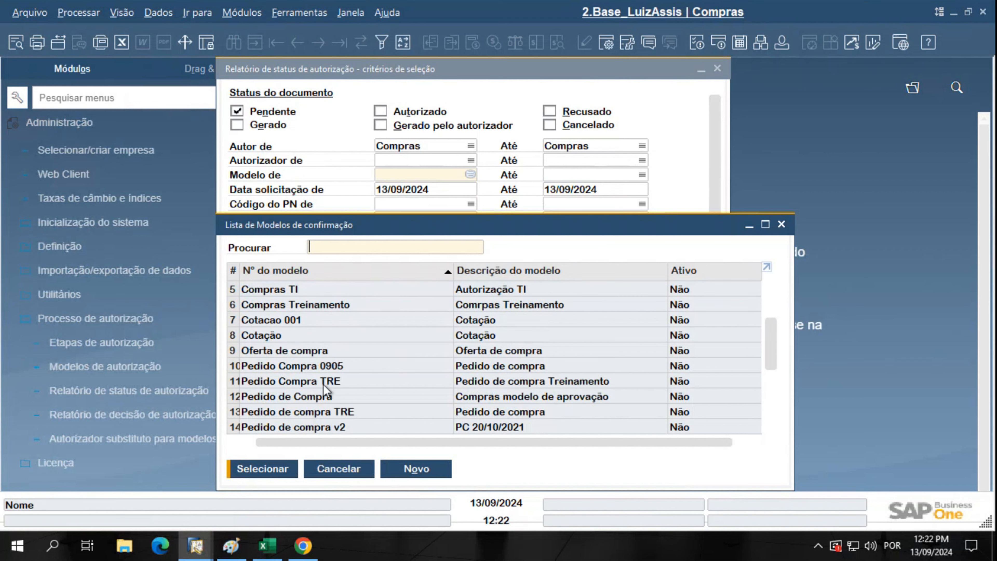
scroll(324, 388, down, 1)
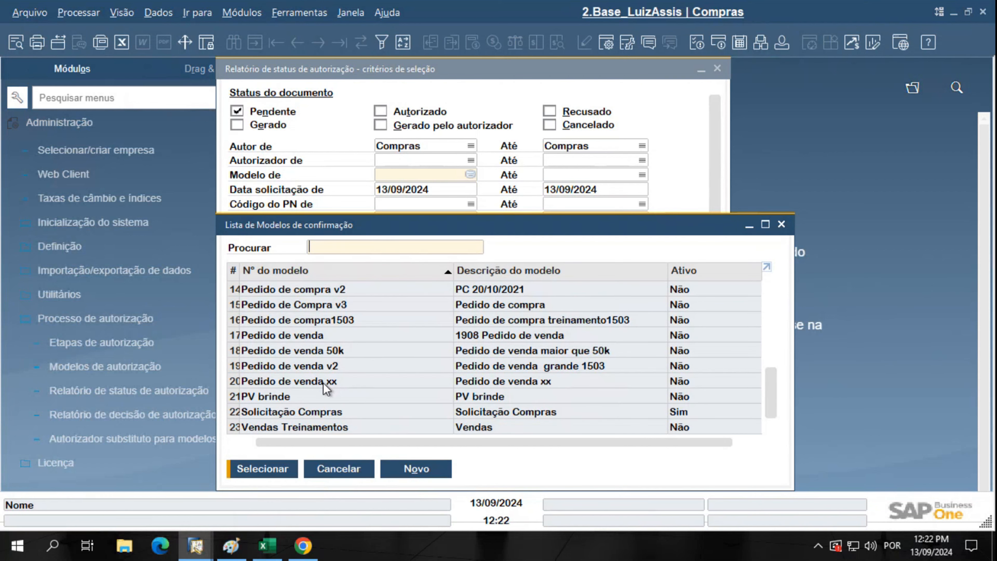
double_click(311, 411)
click(643, 174)
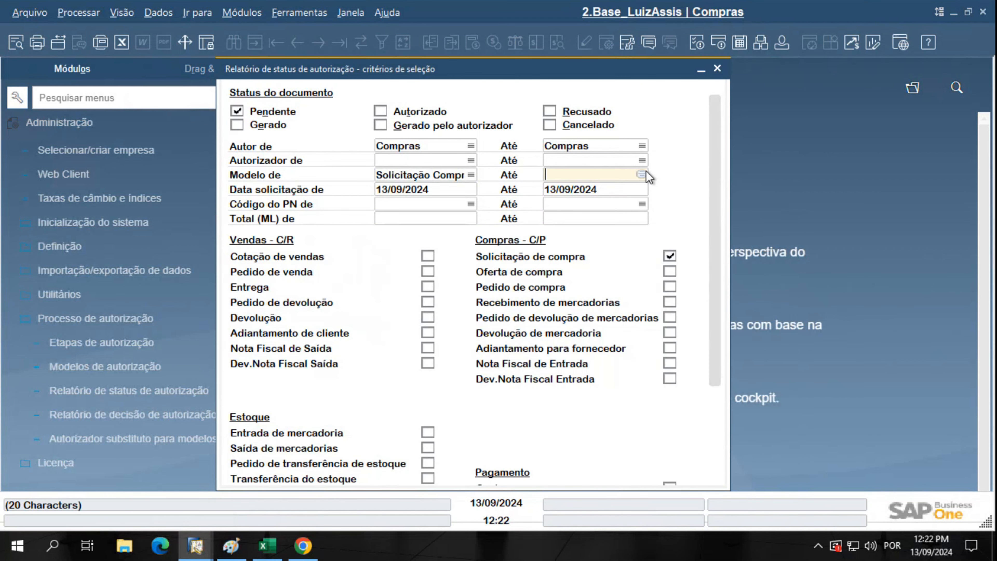
click(642, 174)
scroll(530, 371, down, 4)
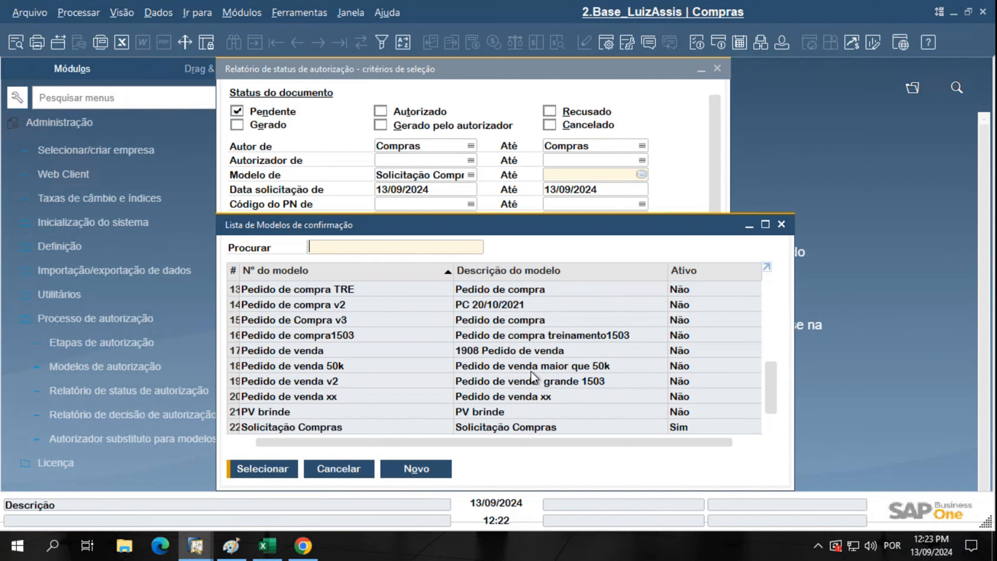
scroll(530, 372, down, 1)
click(522, 413)
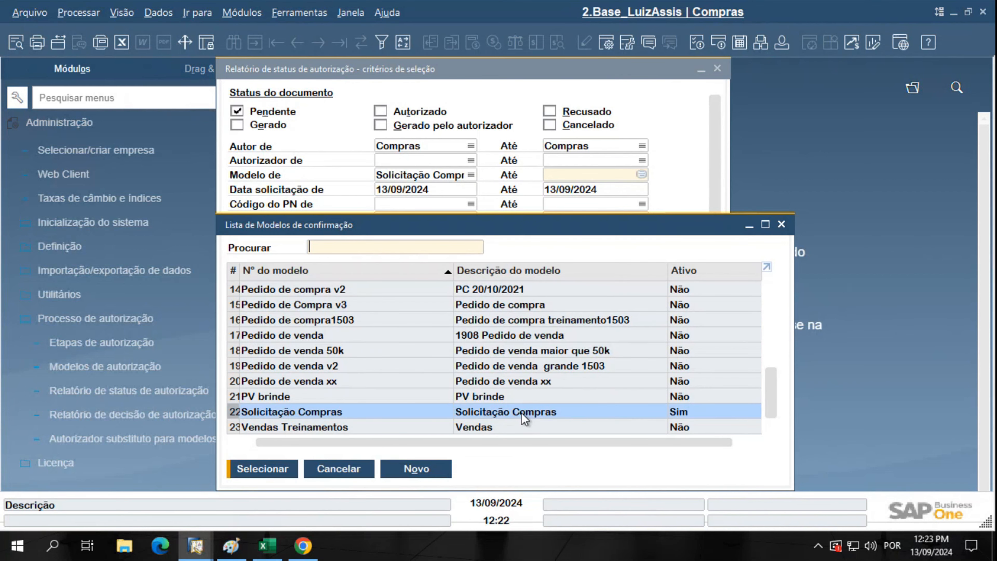
double_click(522, 412)
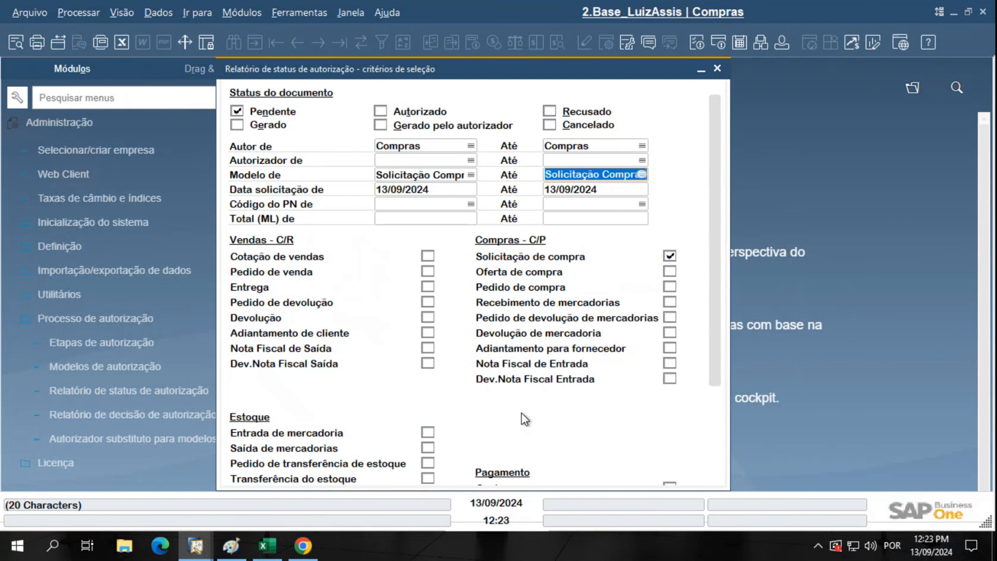
scroll(697, 352, down, 3)
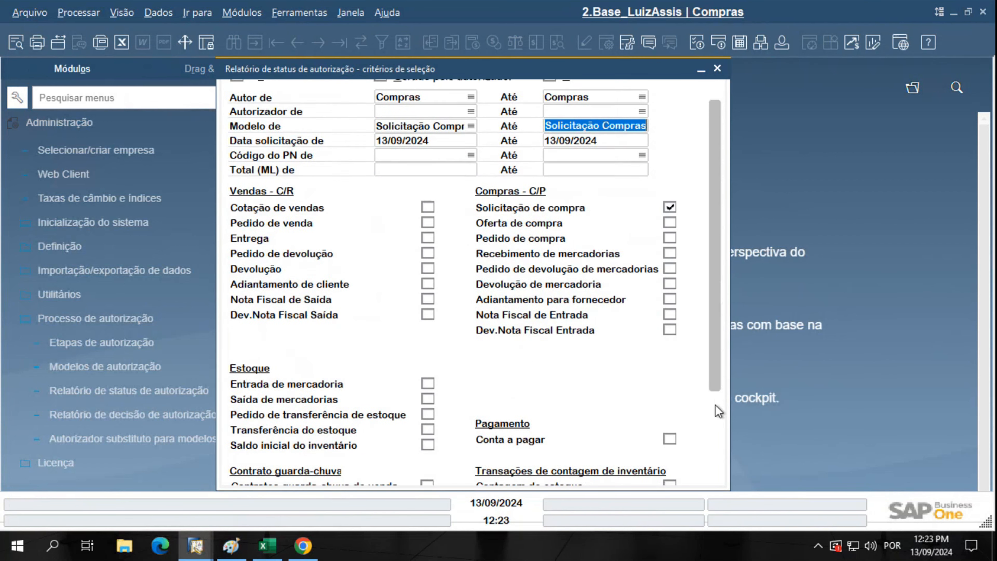
click(269, 474)
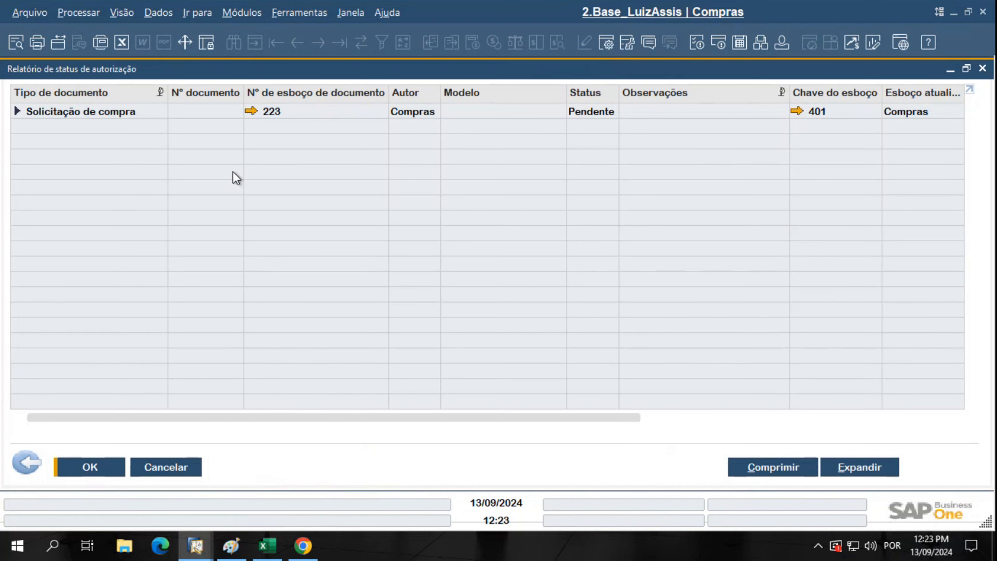
Expand draft 223's row to see its two pending purchasing-manager approvals
click(99, 121)
click(17, 112)
click(48, 129)
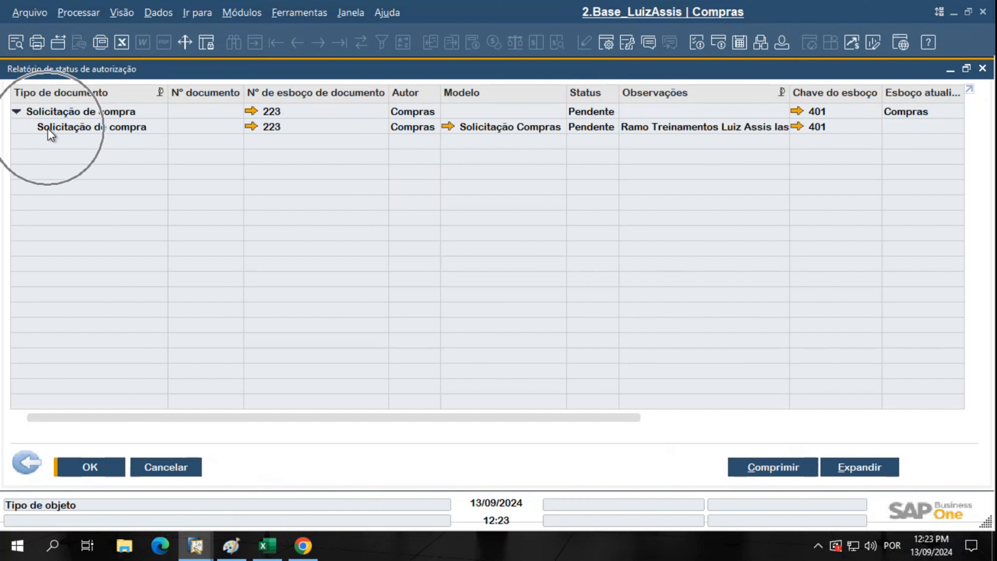
click(808, 470)
click(836, 470)
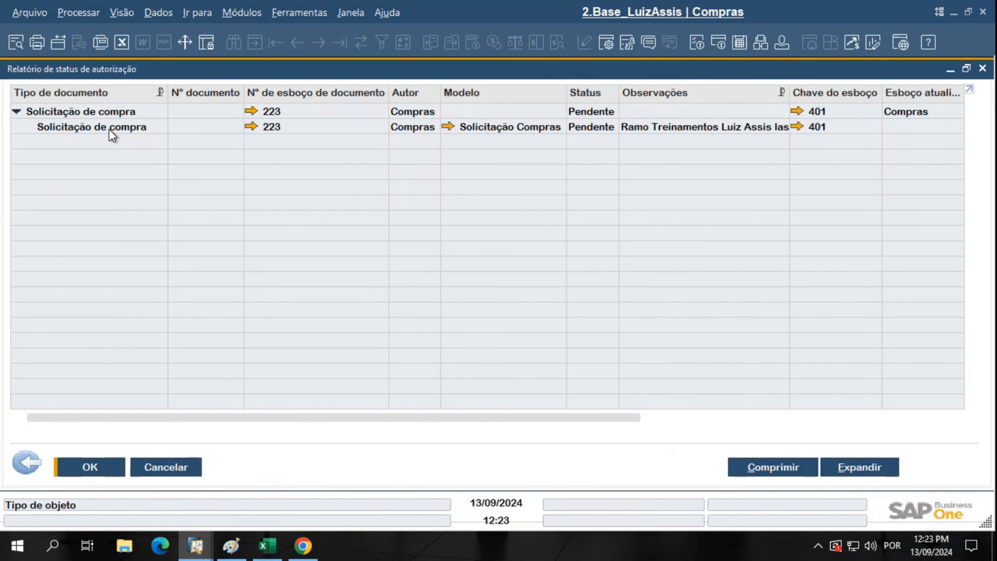
click(109, 131)
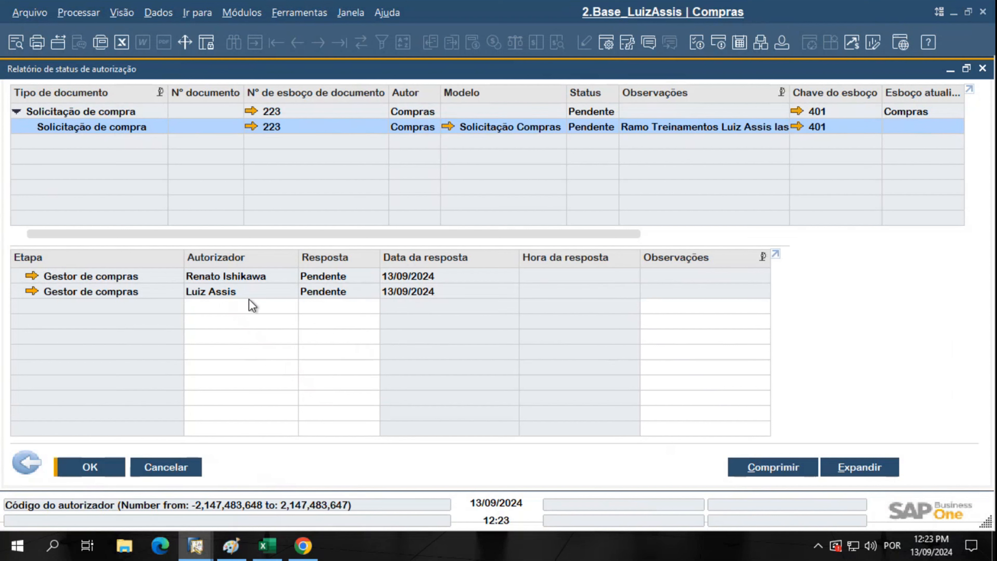
key(ctrl)
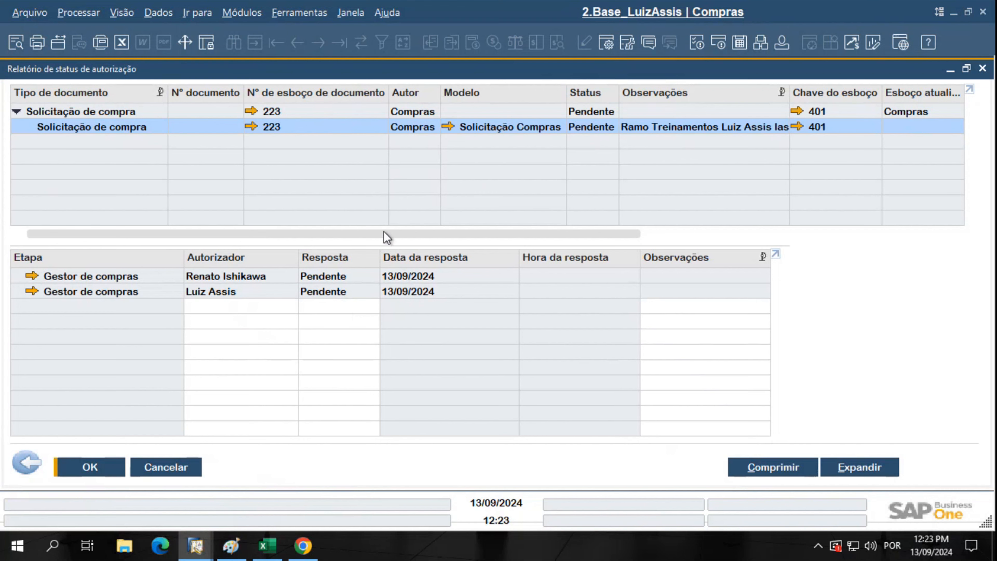
drag(383, 231, 841, 200)
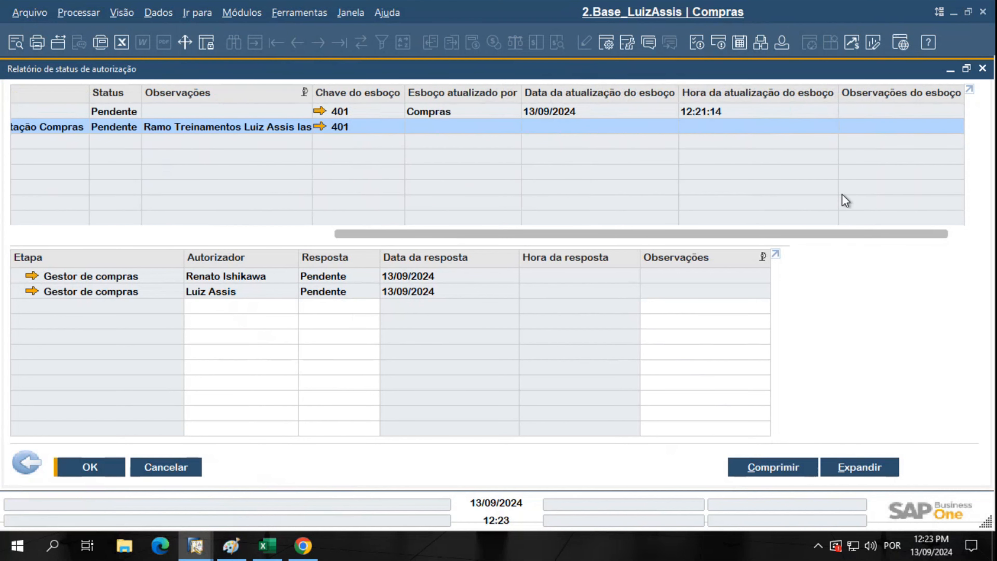
click(572, 125)
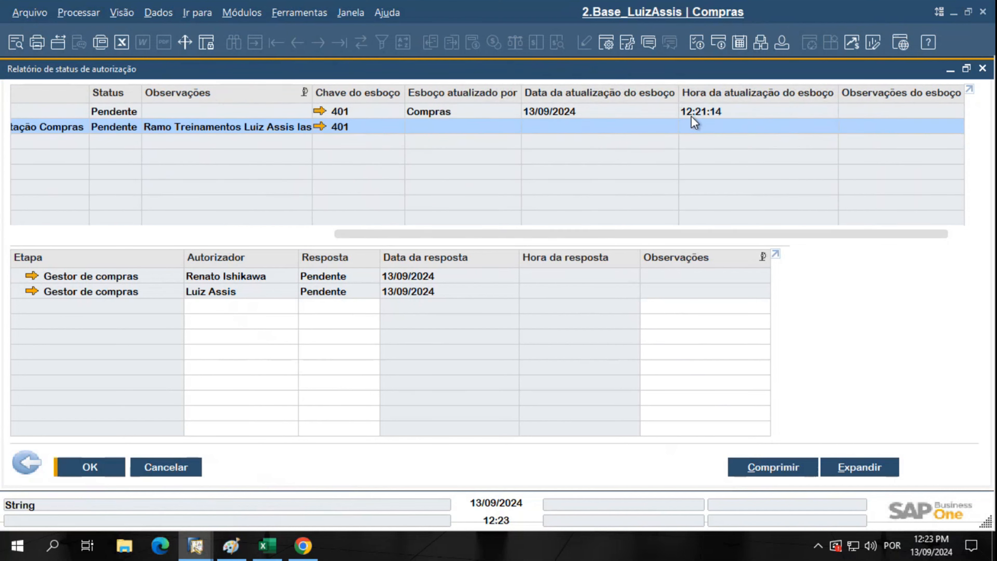
Toggle the Data de produção column in form settings, then close the report
click(607, 43)
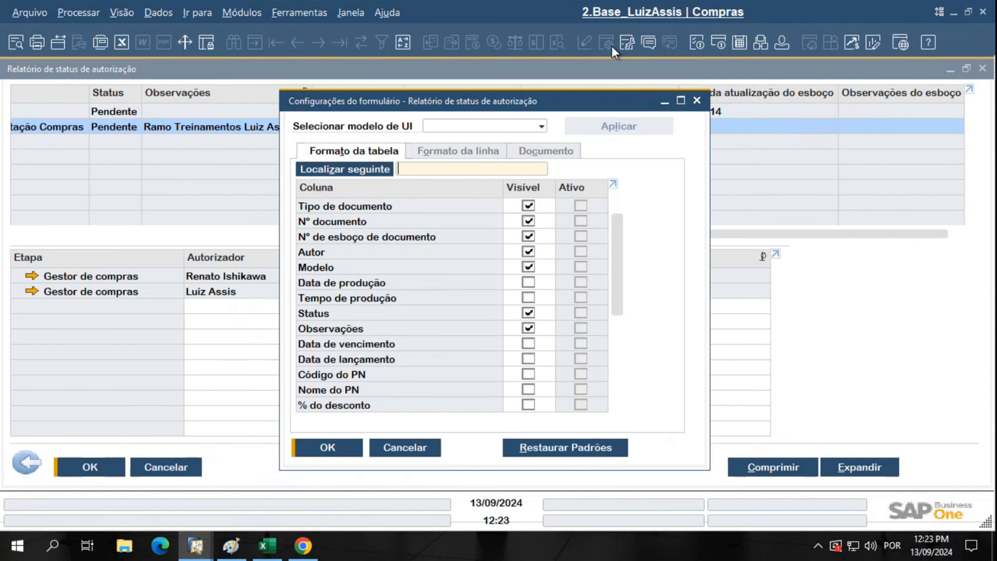
click(527, 278)
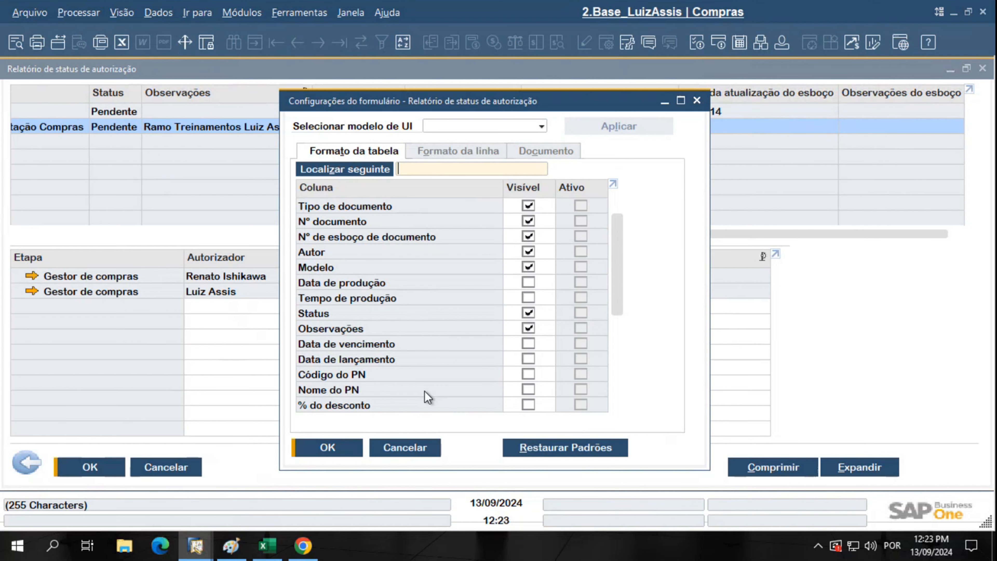
click(344, 453)
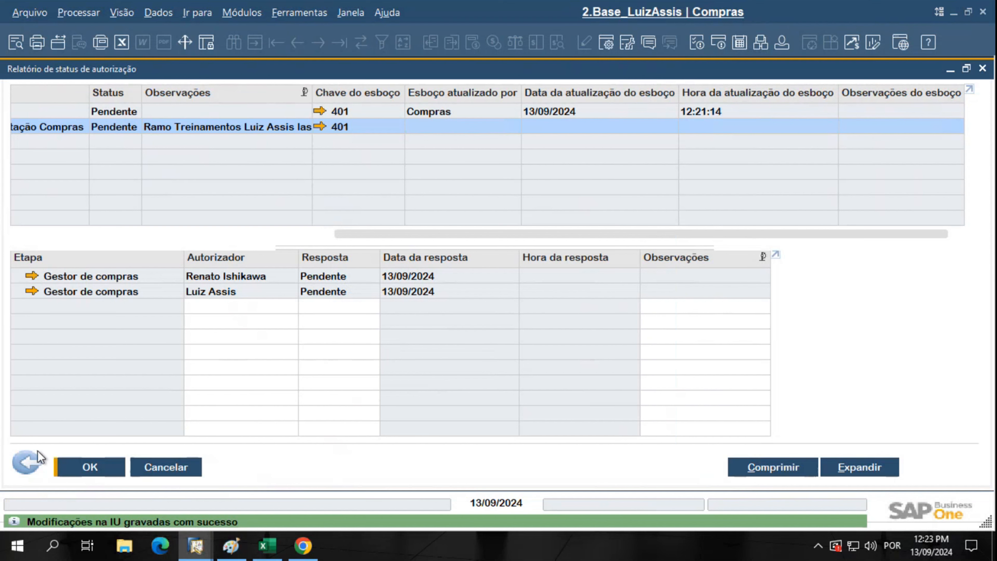
click(72, 469)
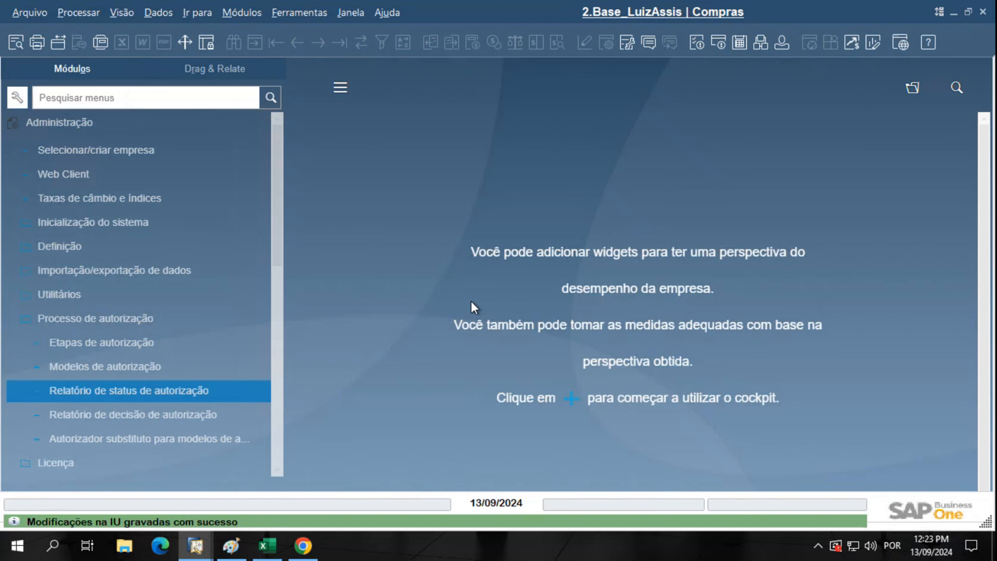
click(108, 123)
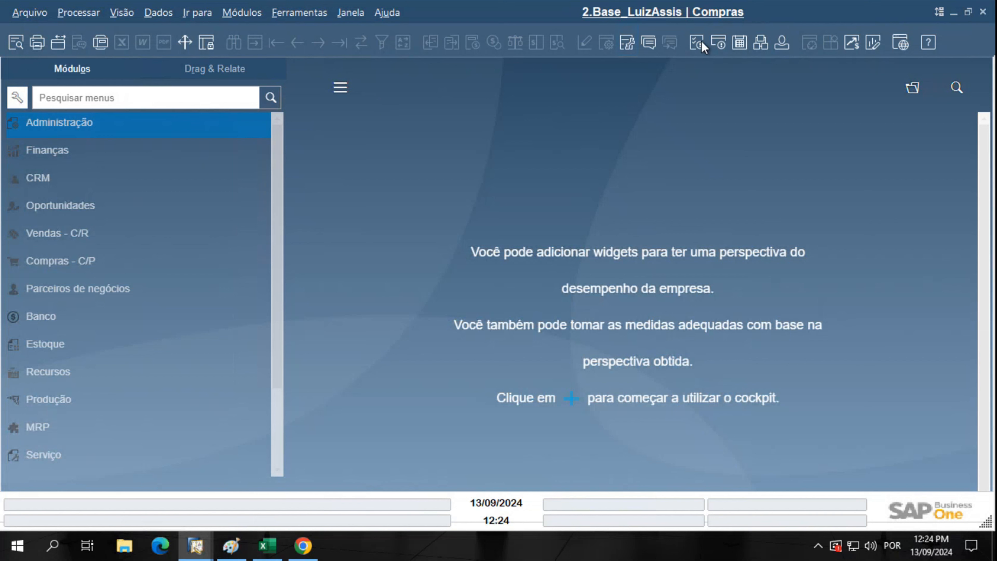
Set Atualizar mensagens to 0 in the Compras user's Serviços settings and save
click(782, 42)
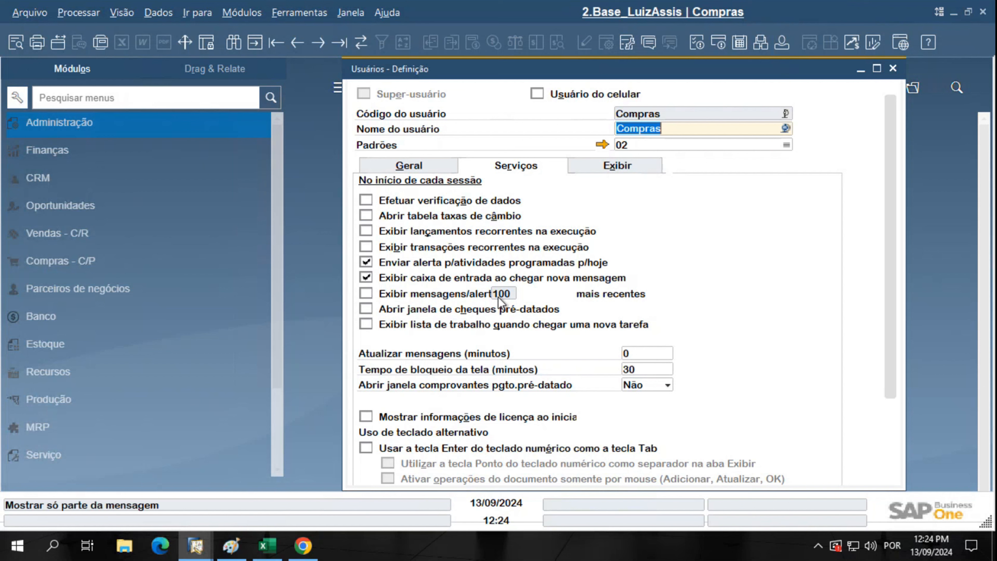
click(365, 280)
click(365, 278)
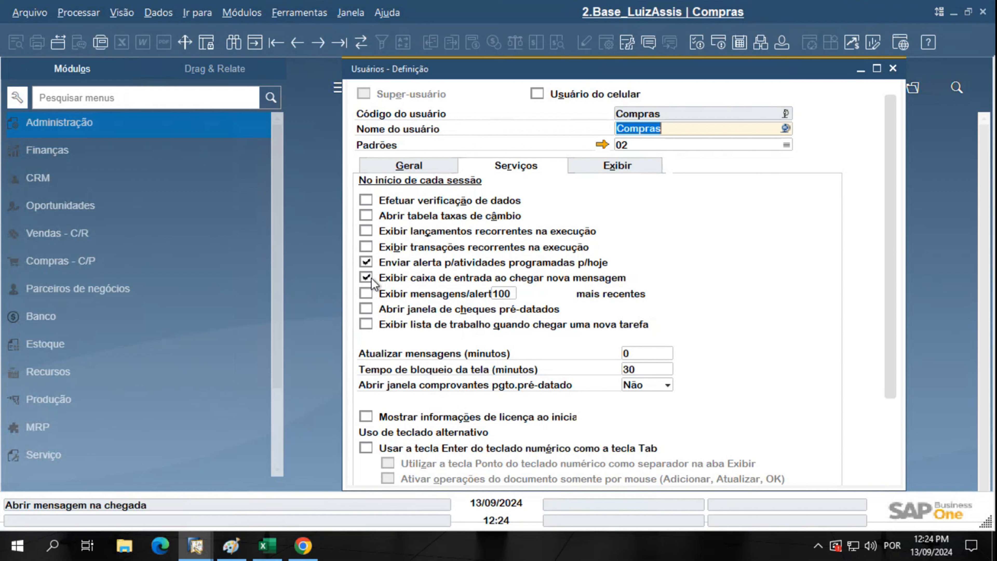
click(659, 353)
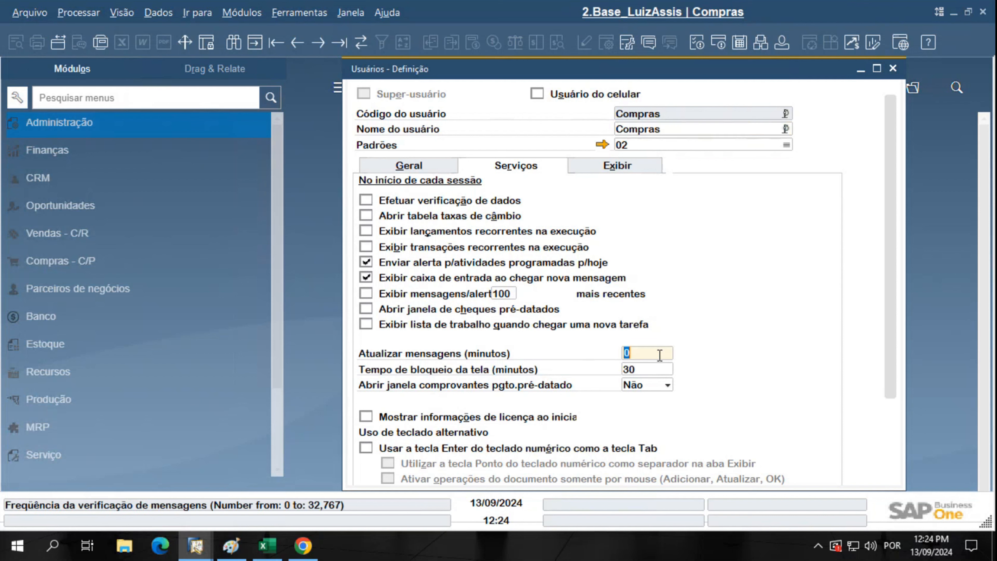
text(0)
scroll(878, 346, down, 5)
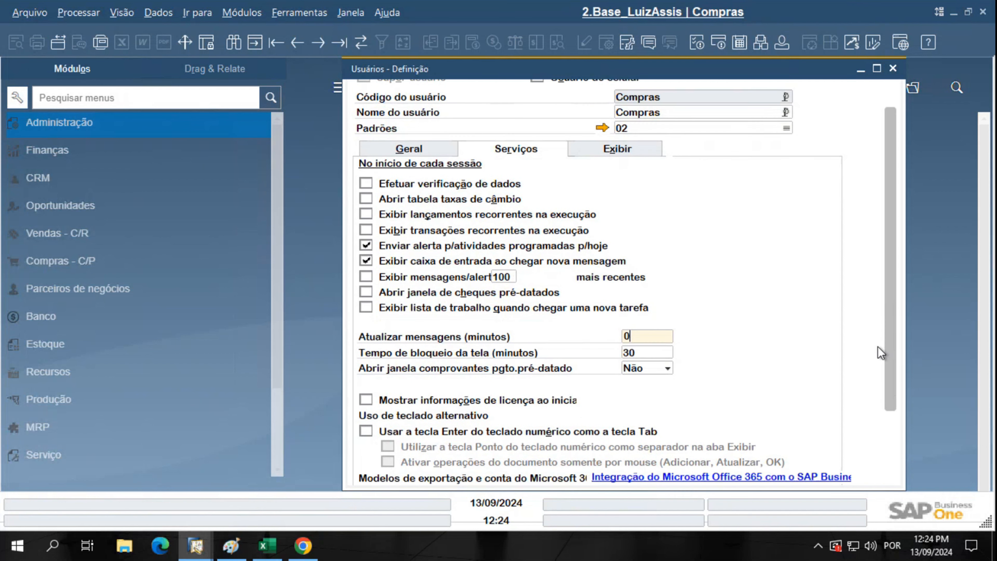
click(388, 469)
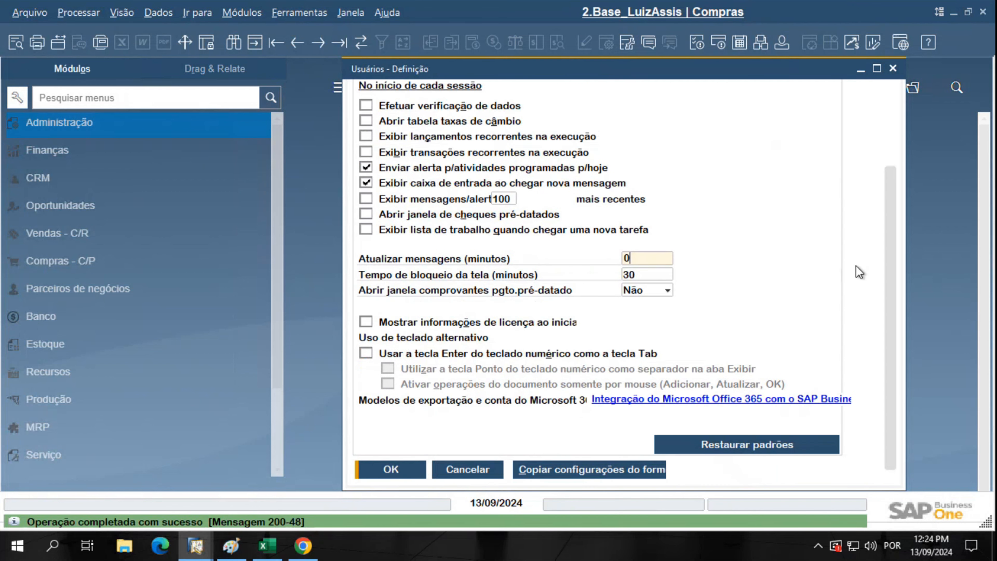
Recheck the 0-minute refresh value and close the user settings window
scroll(899, 308, up, 3)
scroll(898, 230, up, 1)
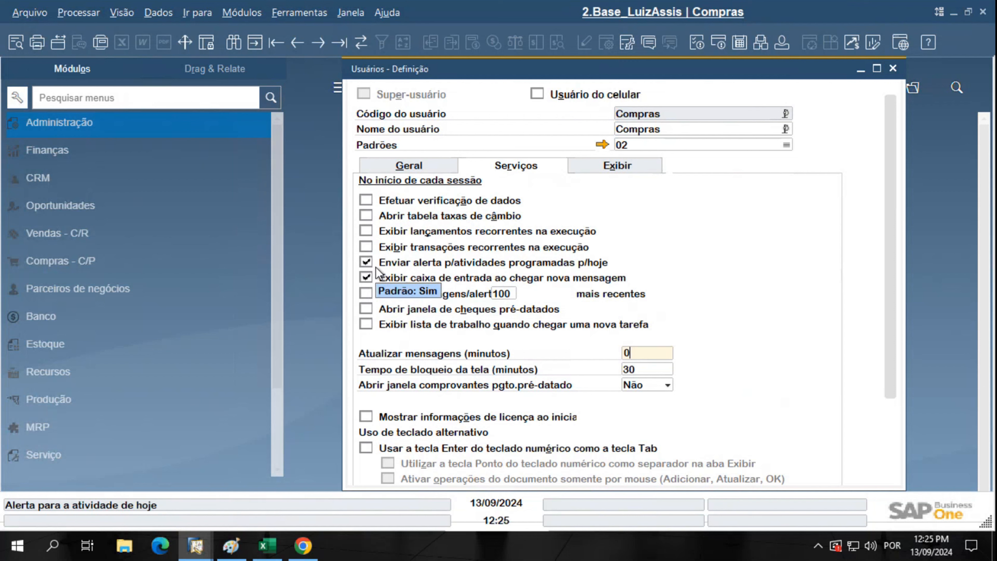
double_click(633, 354)
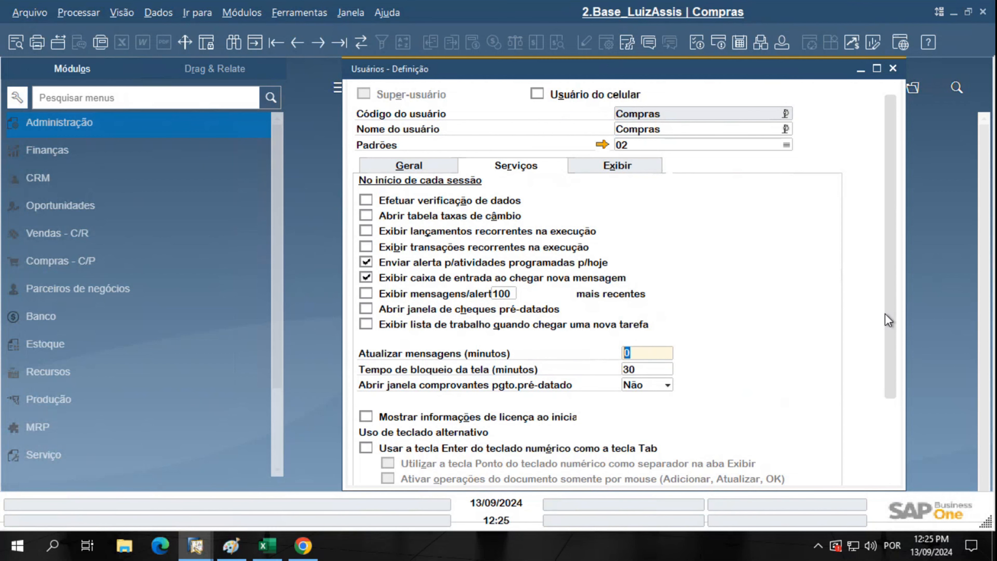
drag(885, 313, 887, 389)
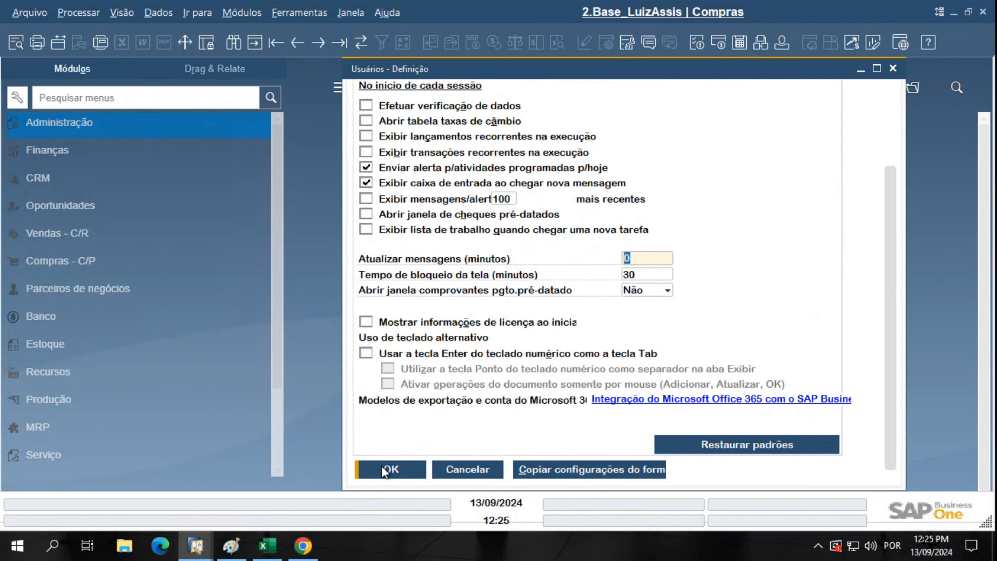
drag(890, 173, 889, 102)
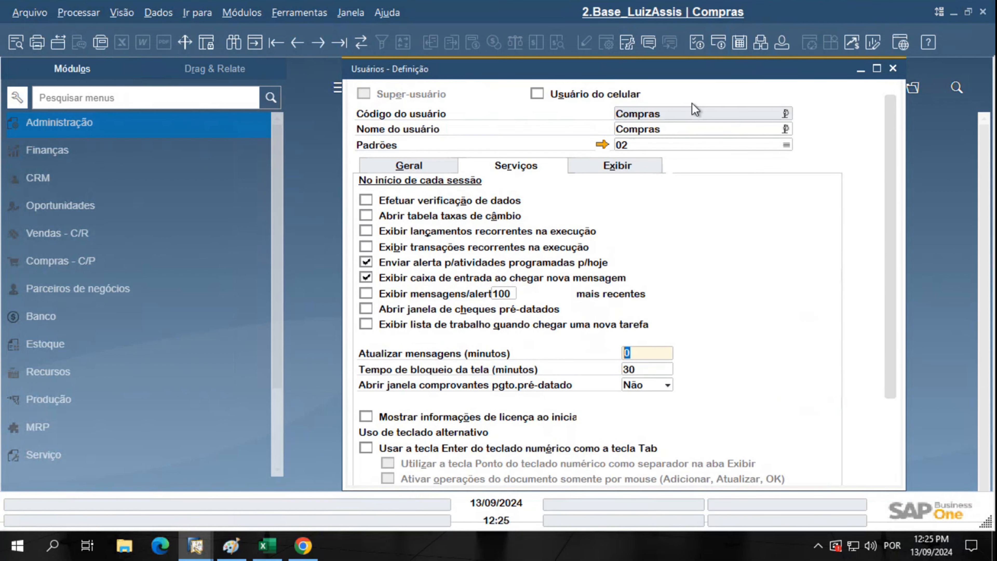
click(892, 69)
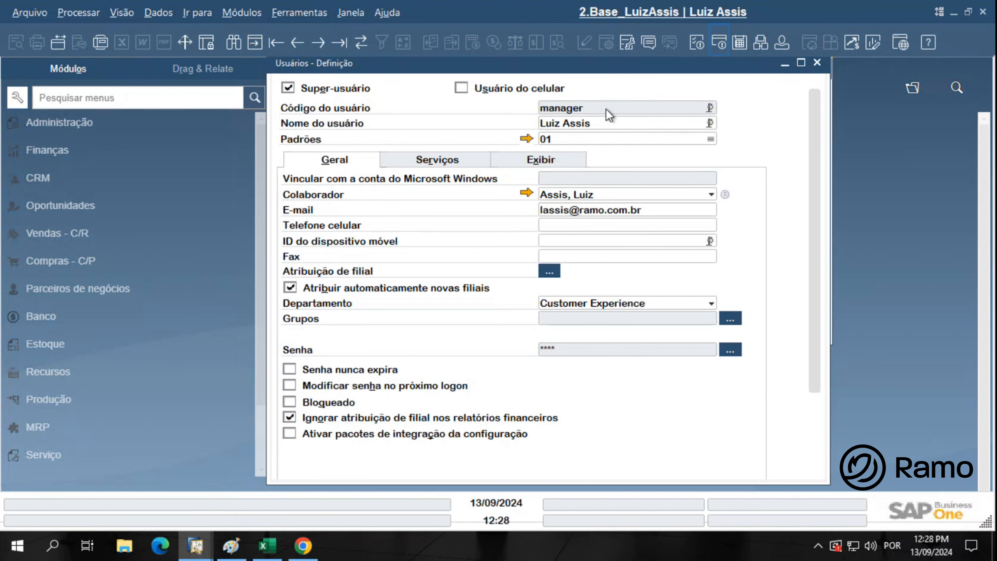
Save the manager's Serviços settings with 0-minute refresh and open Messages/Alerts Overview
key(ctrl)
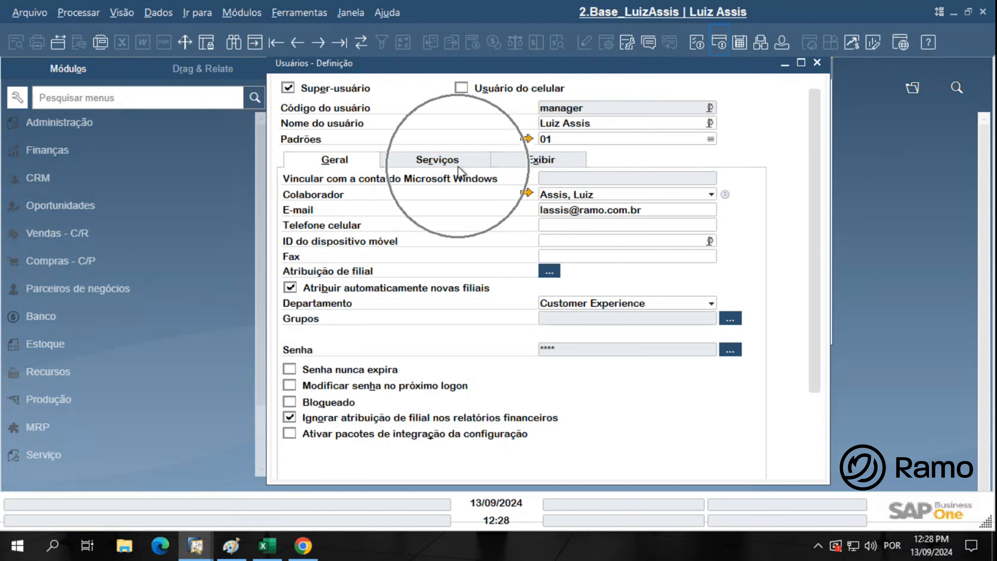
click(458, 164)
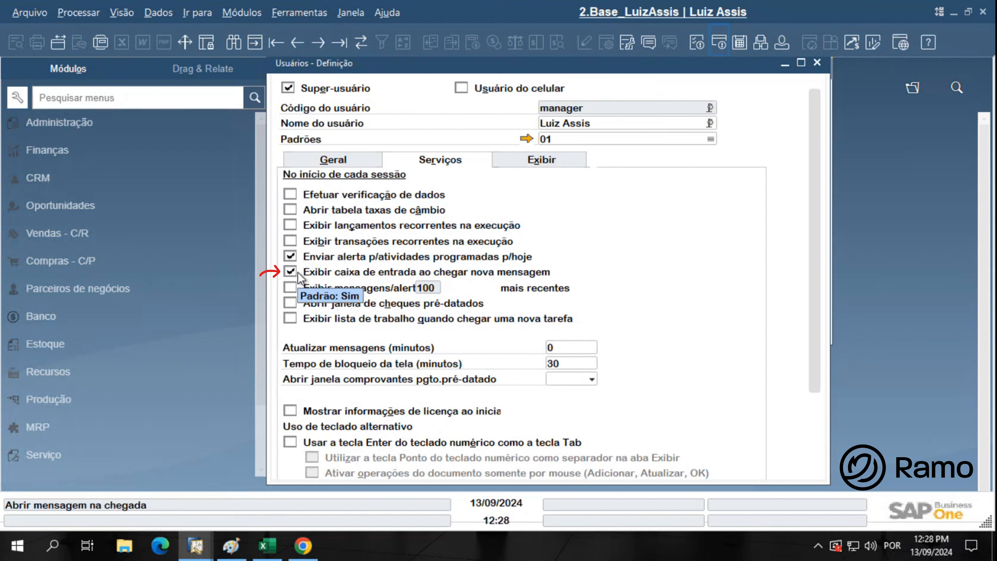
click(575, 345)
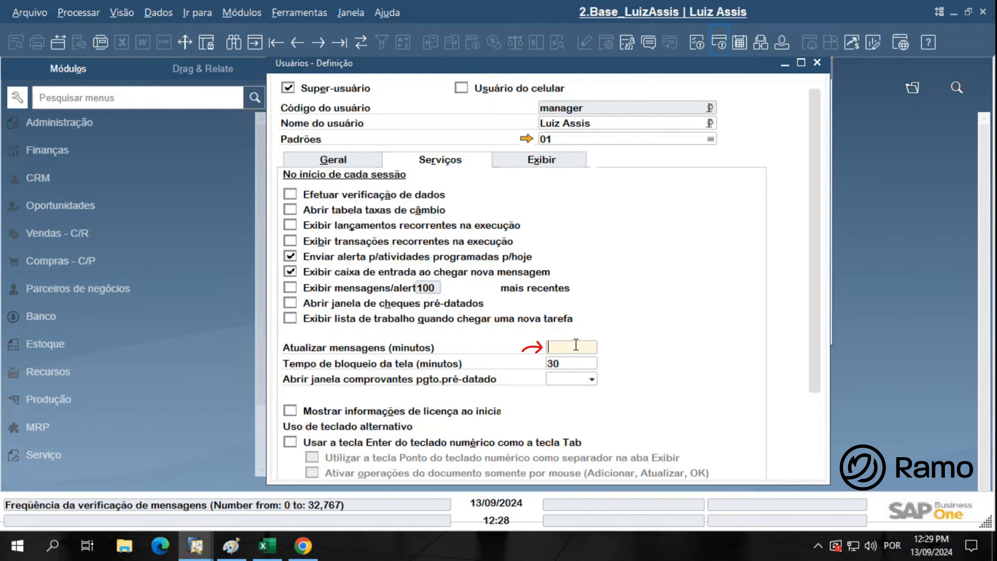
scroll(666, 379, down, 3)
scroll(667, 380, down, 1)
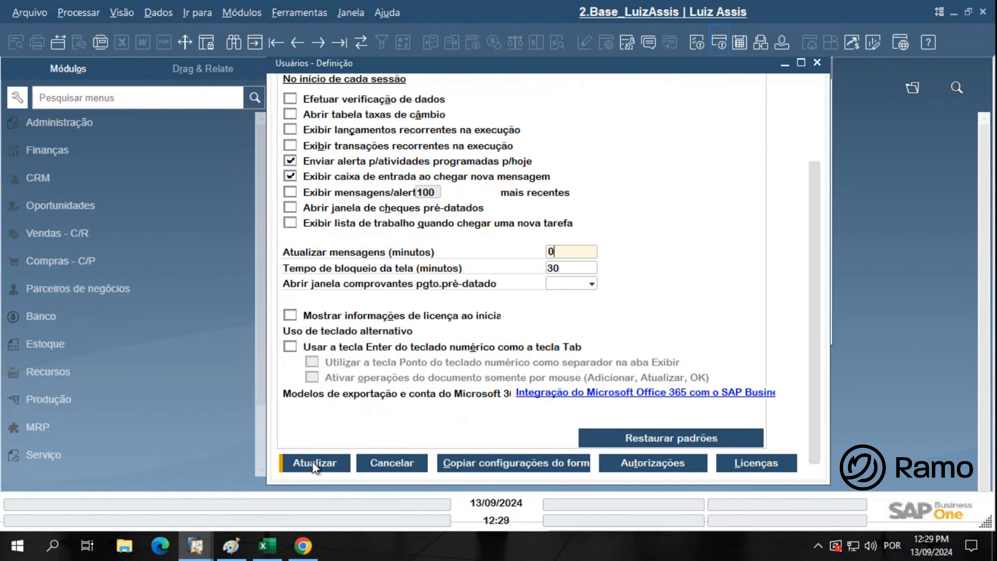
click(314, 462)
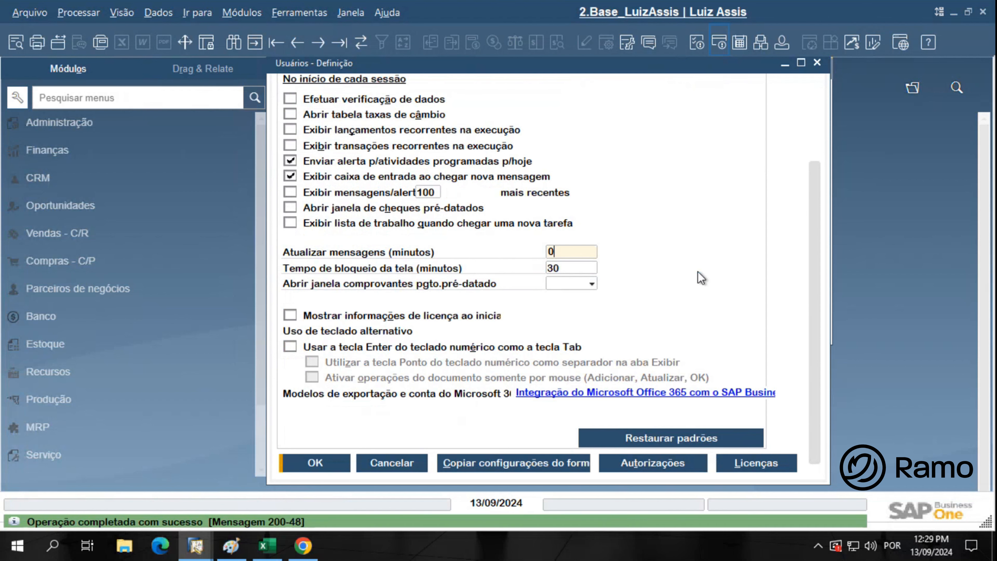
scroll(701, 278, up, 5)
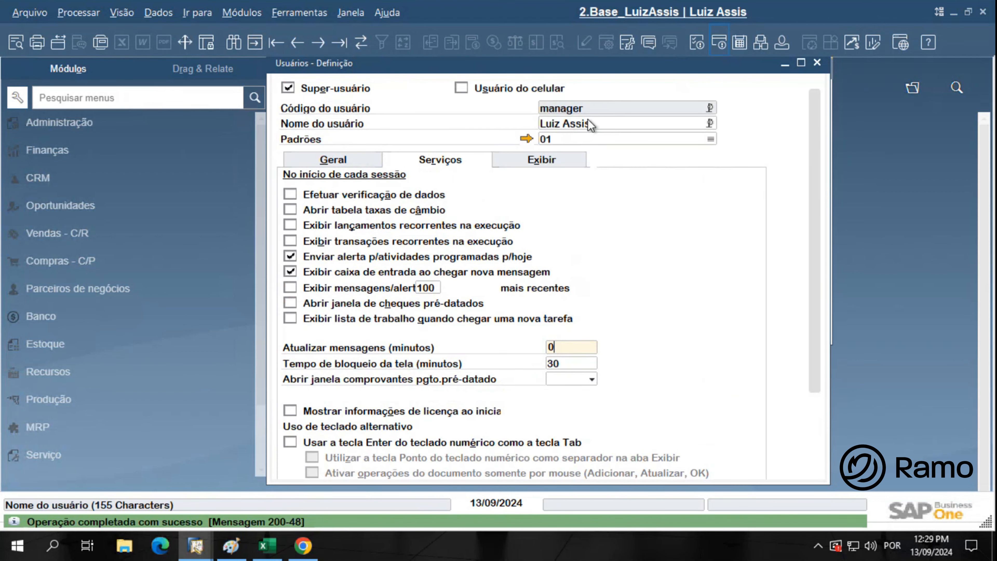
click(361, 45)
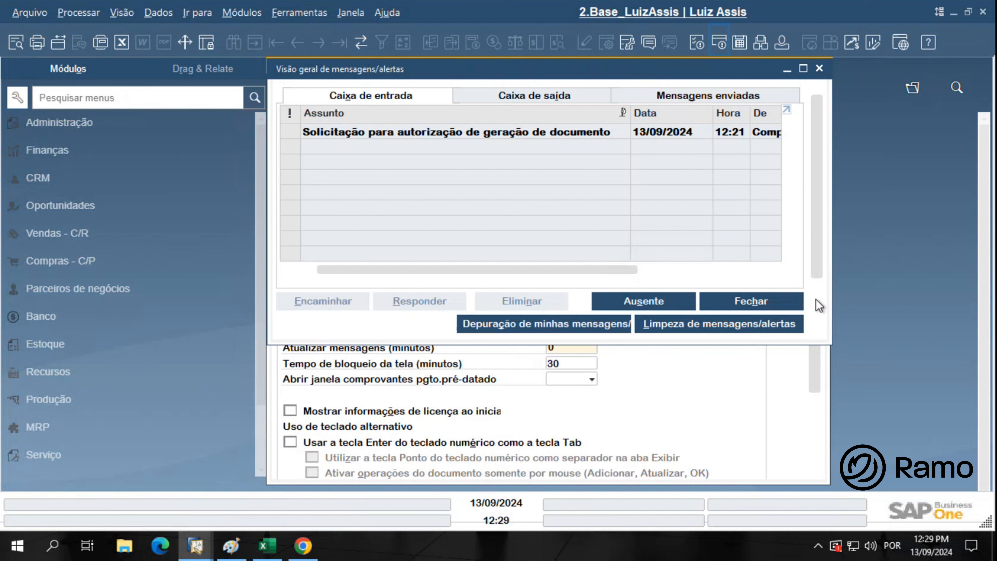
Open draft 223's pending authorization request through the link arrow in its inbox message
click(784, 44)
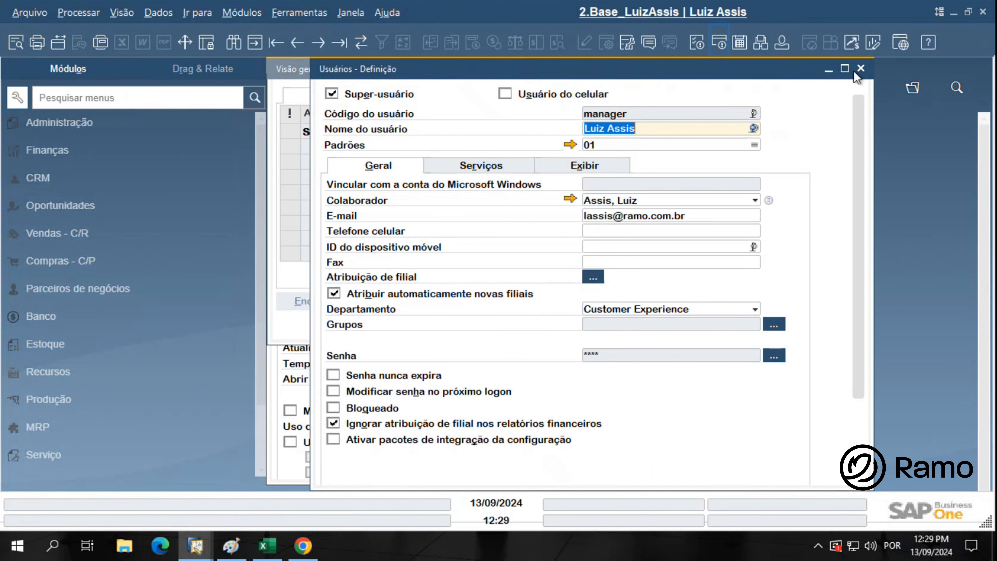
click(860, 68)
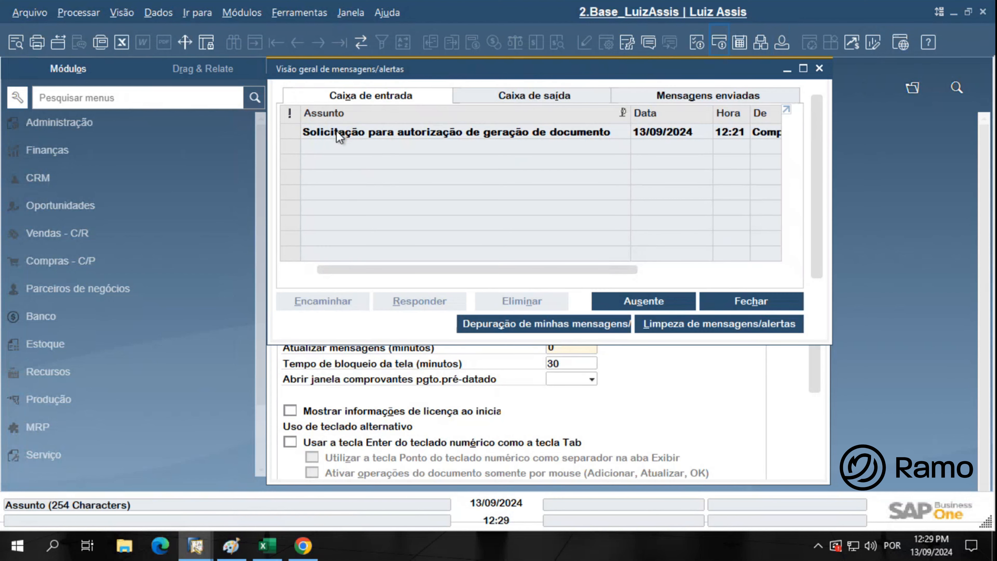
click(337, 132)
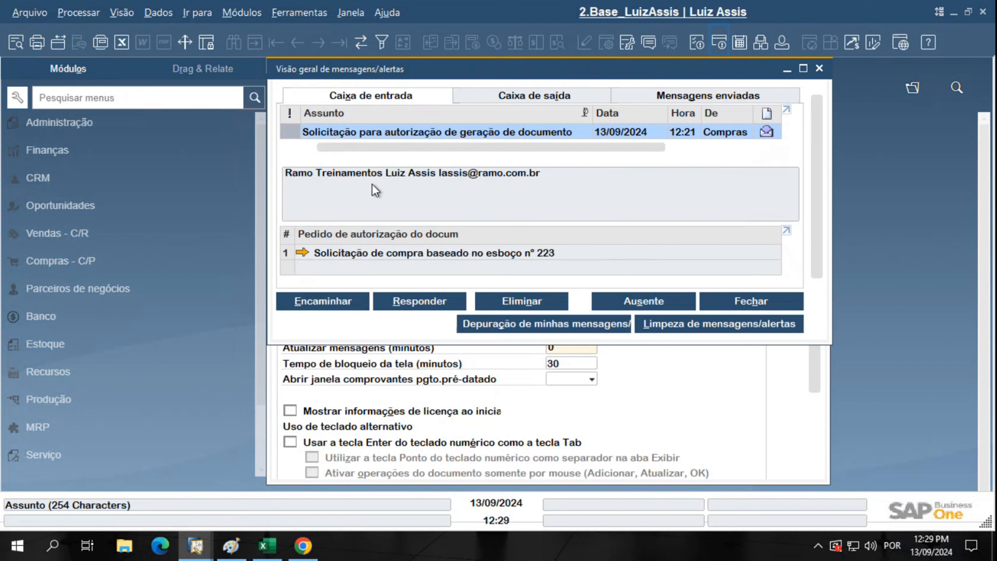
click(367, 196)
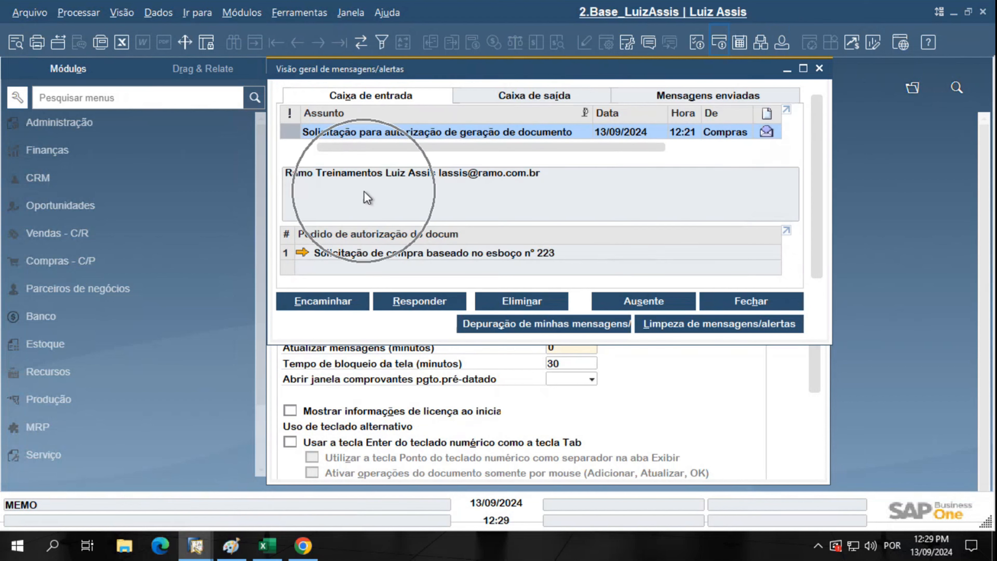
click(300, 255)
click(301, 255)
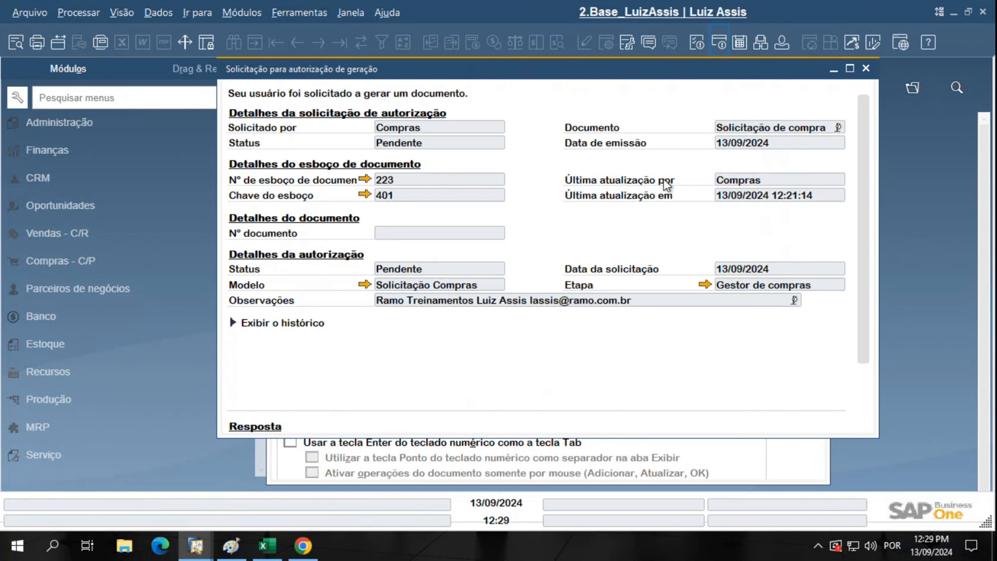
Maximize the authorization request window and review its authorization history
click(851, 70)
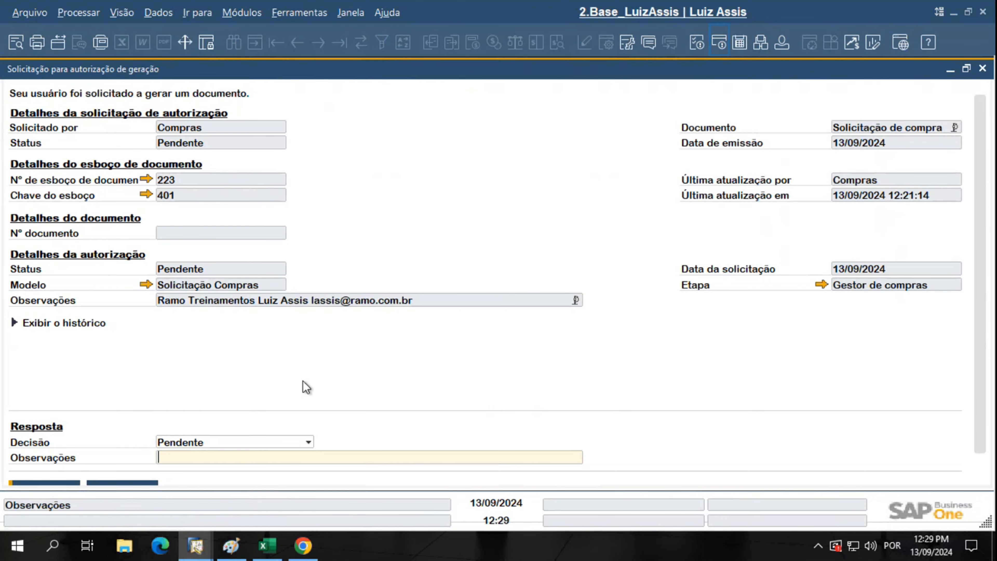
scroll(252, 379, down, 1)
scroll(153, 286, up, 1)
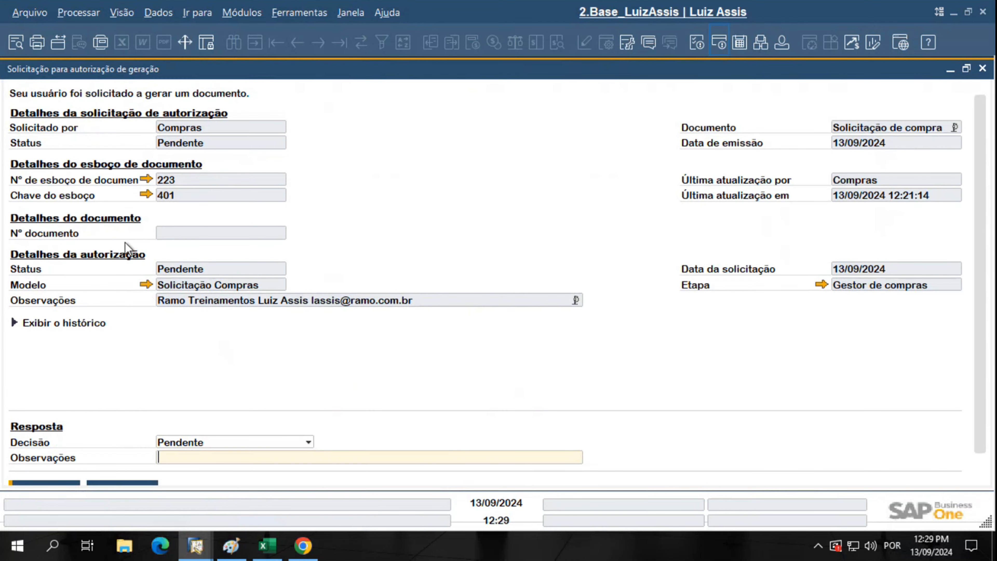
click(89, 132)
click(872, 145)
click(875, 206)
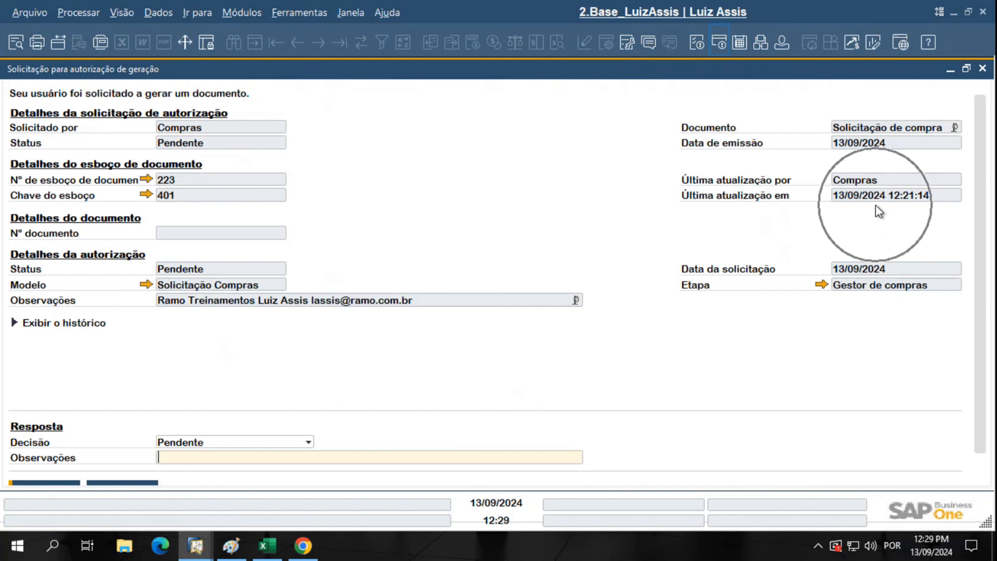
click(842, 300)
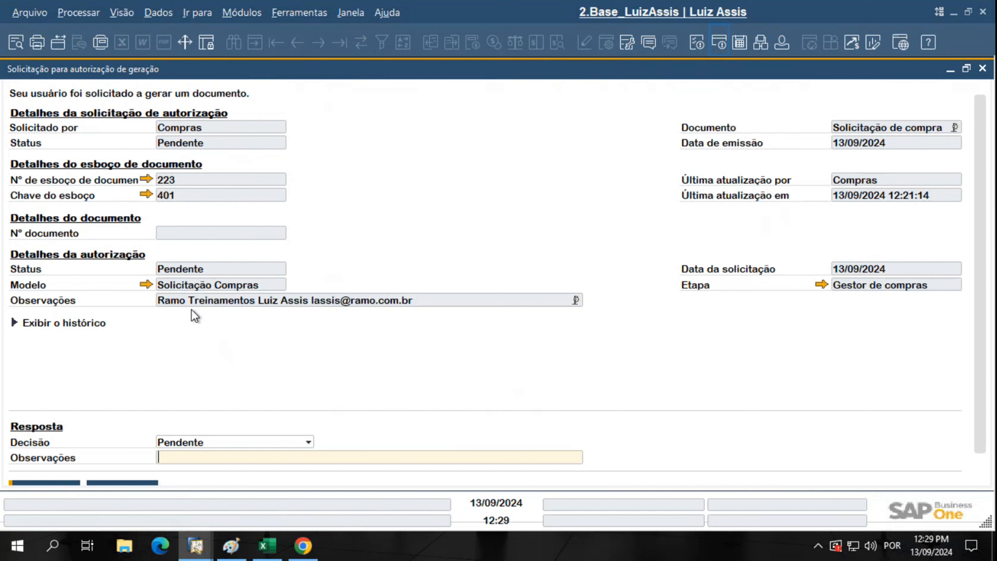
click(13, 322)
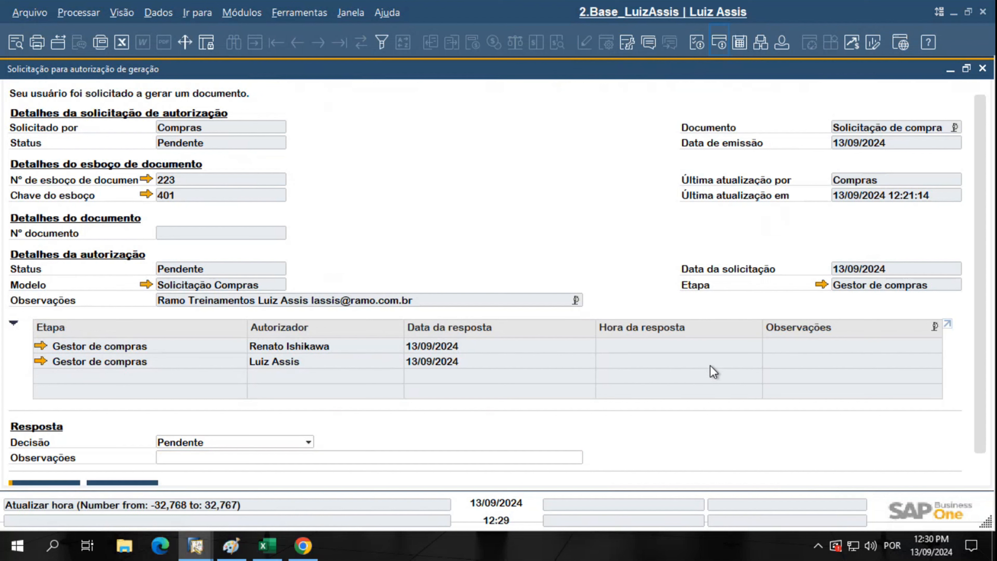
Open purchase-request draft 223 from the request, inspect it, and close it
key(ctrl)
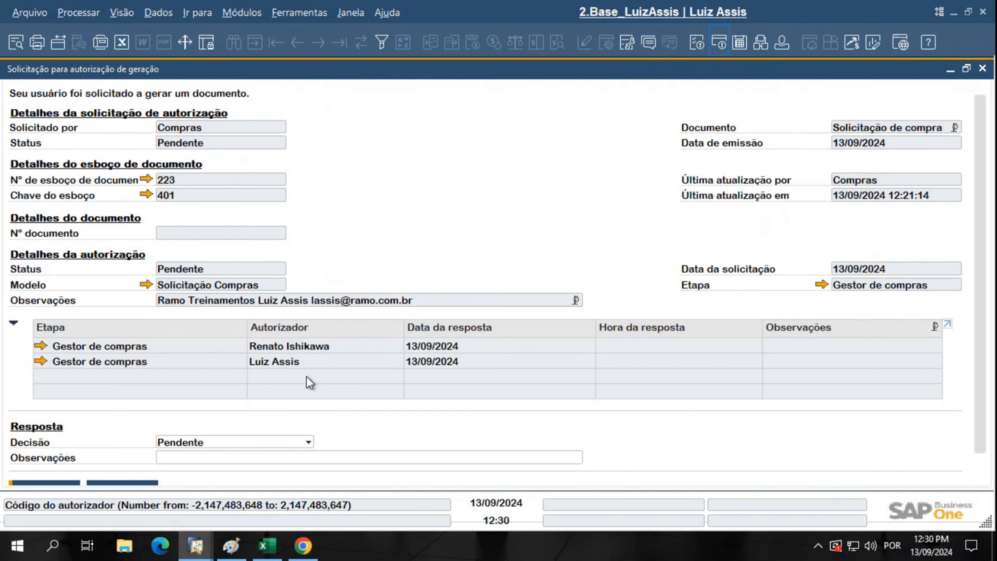
key(ctrl)
key(ctrl)
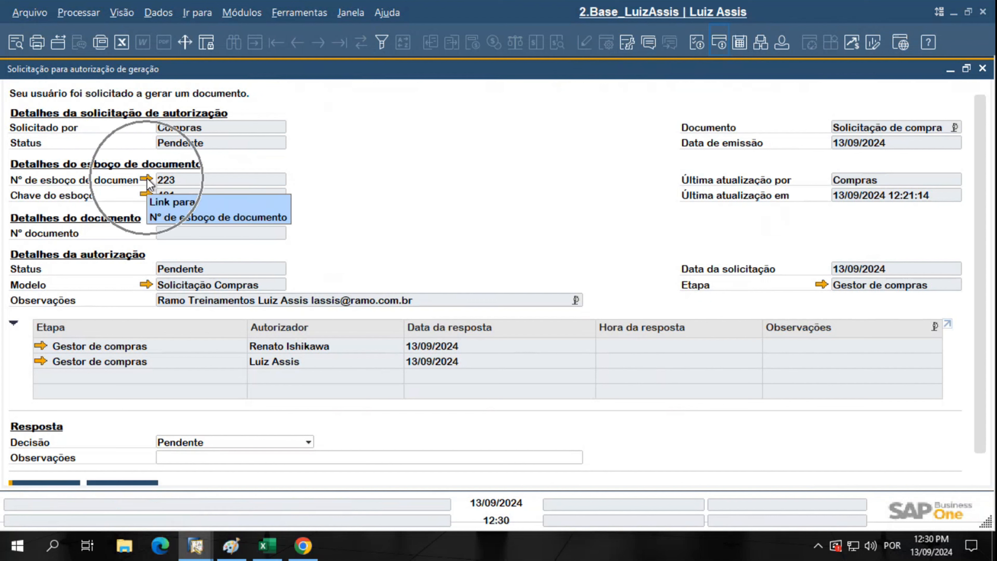
click(147, 179)
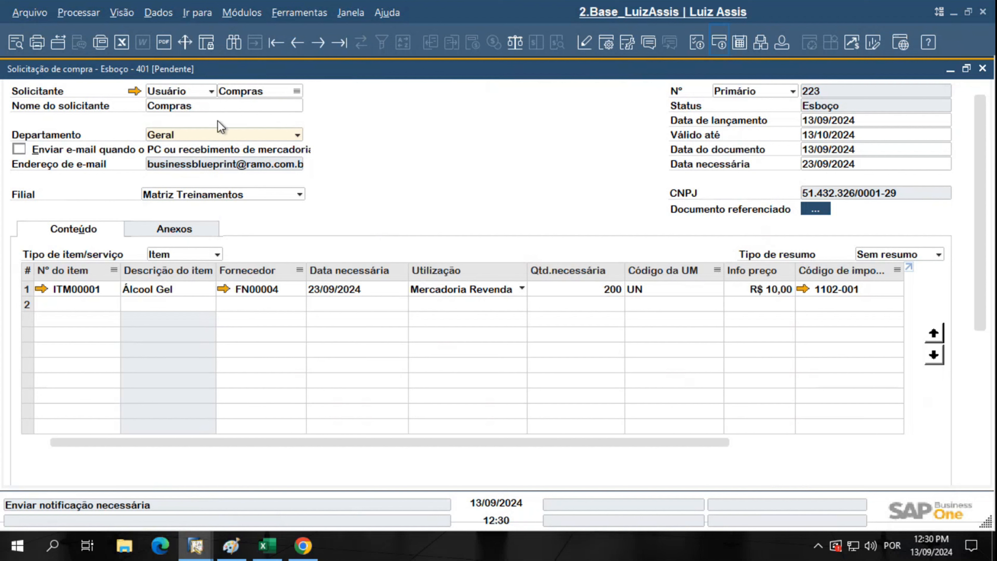
key(ctrl)
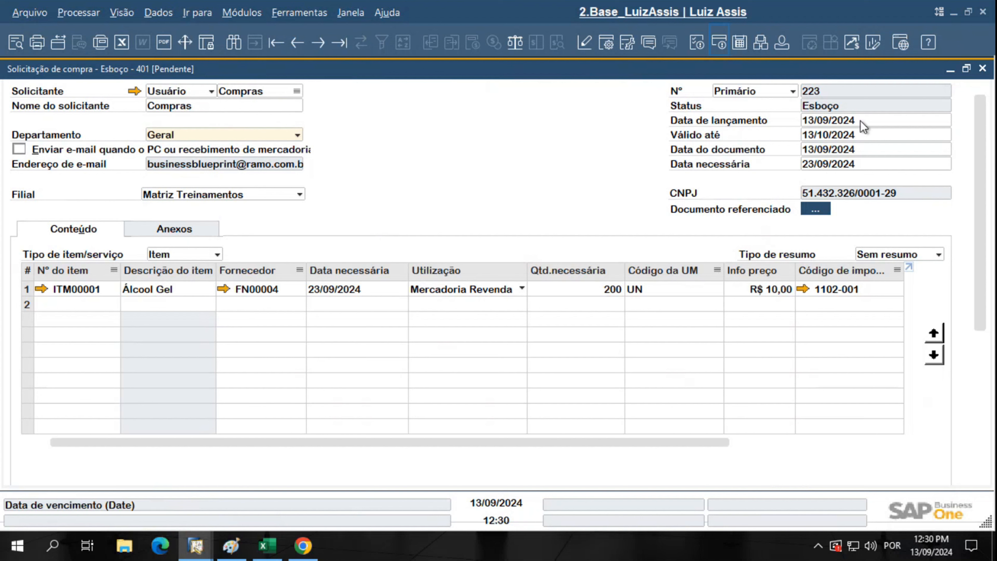
key(ctrl)
drag(978, 137, 980, 105)
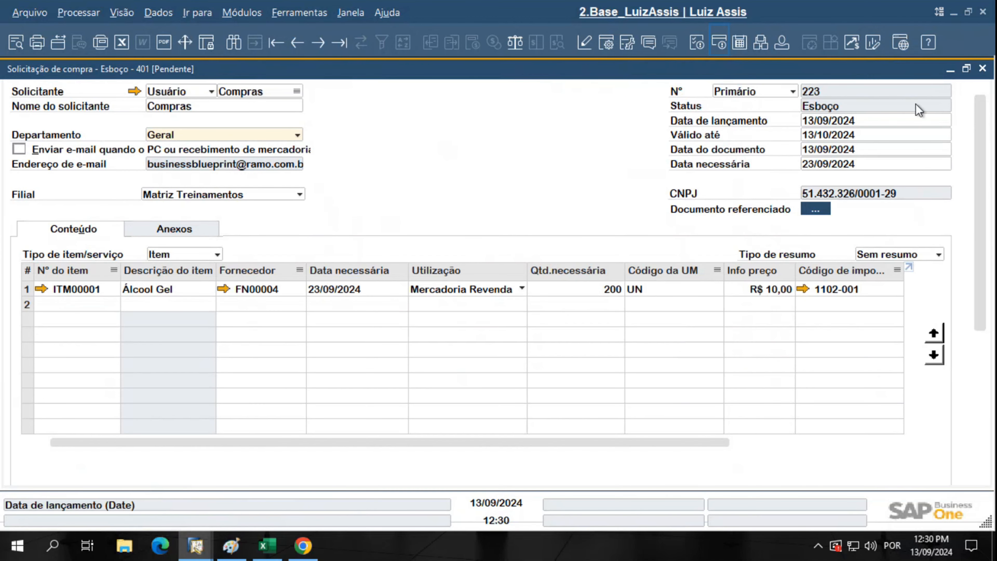
click(982, 68)
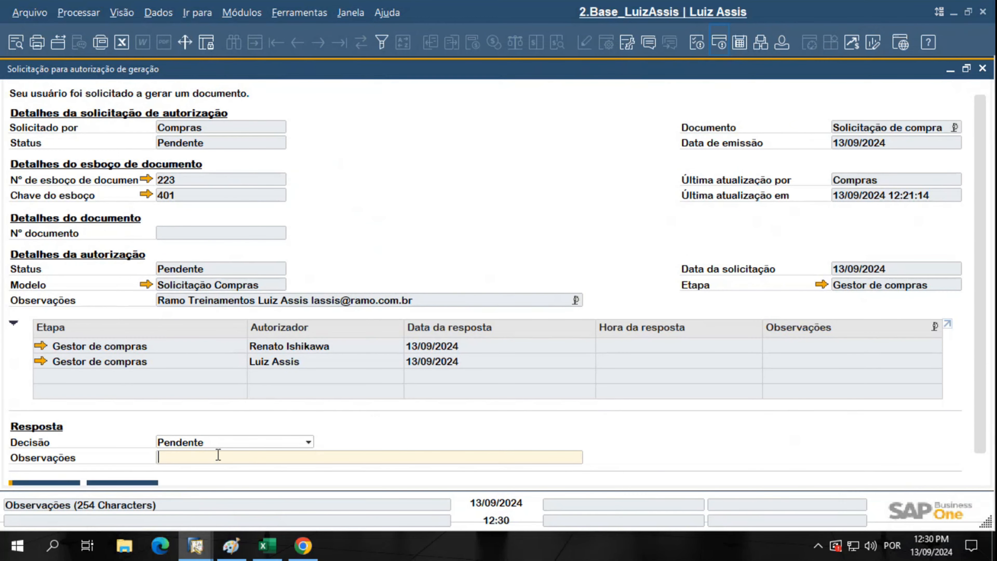
Set Decisão to Autorizado with remark 'mais detalhes', then close the request choosing Não to saving
scroll(313, 430, down, 1)
click(251, 423)
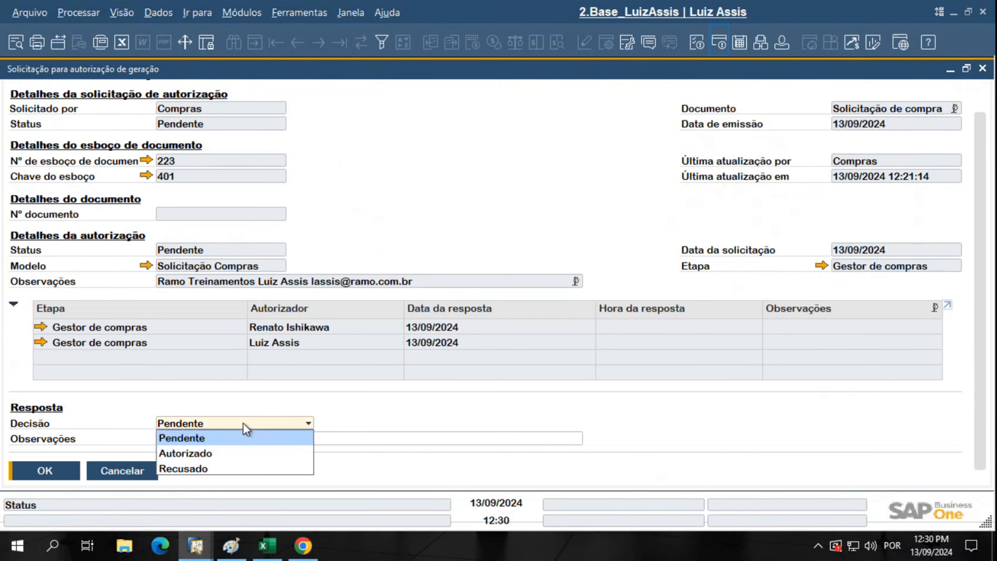
click(217, 456)
click(188, 439)
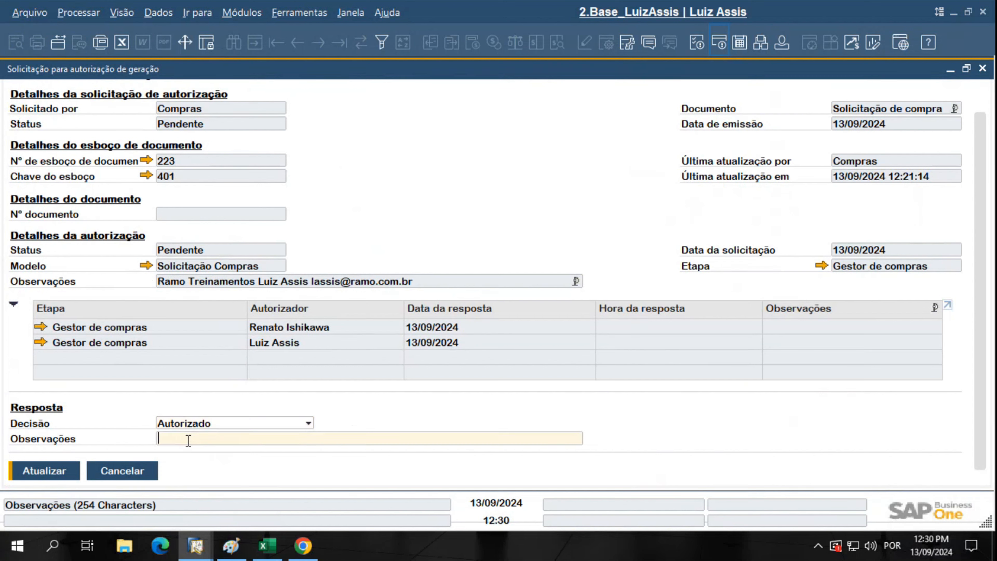
text(mais detalhes)
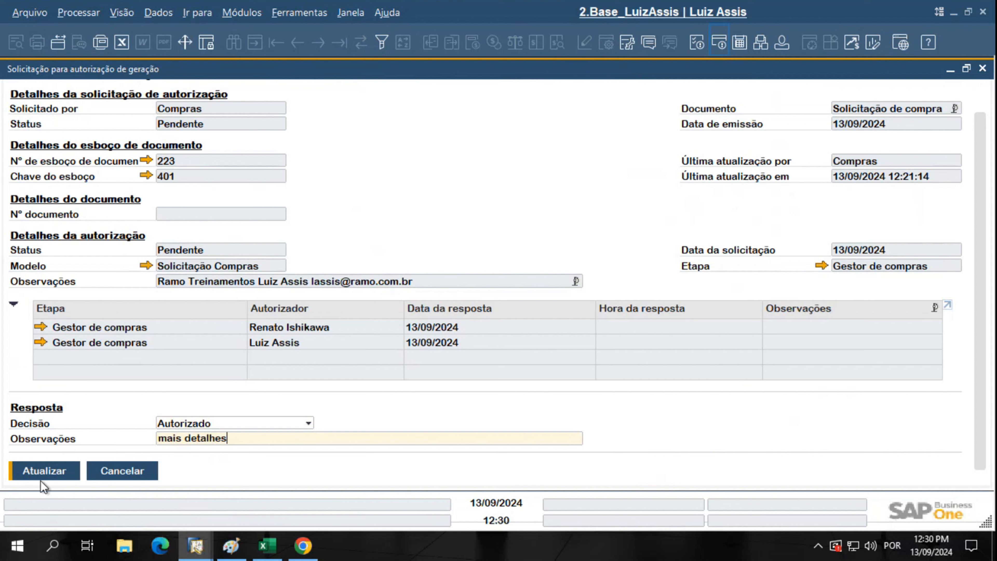
key(ctrl)
key(ctrl)
key(ctrl)
key(ctrl)
click(982, 69)
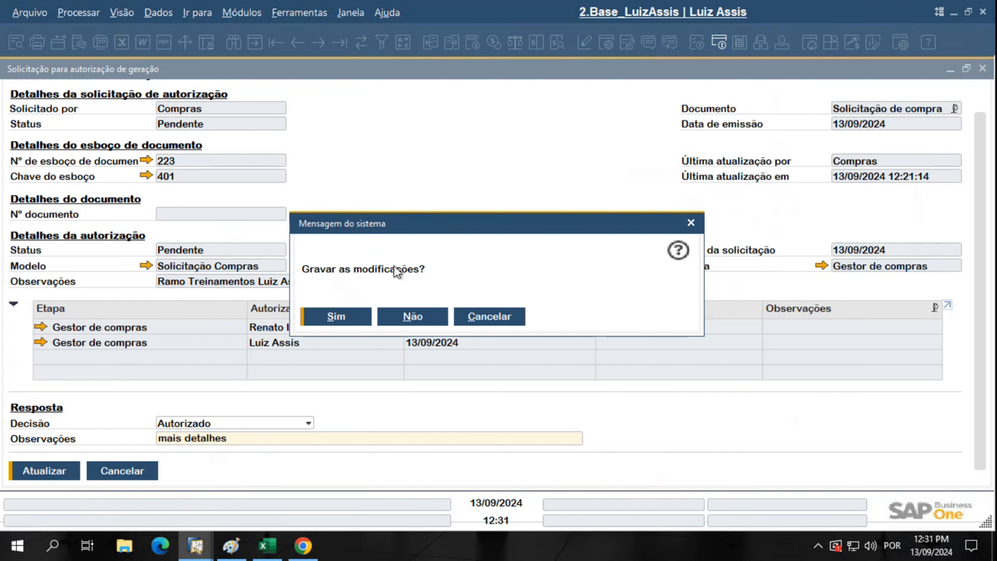
click(418, 320)
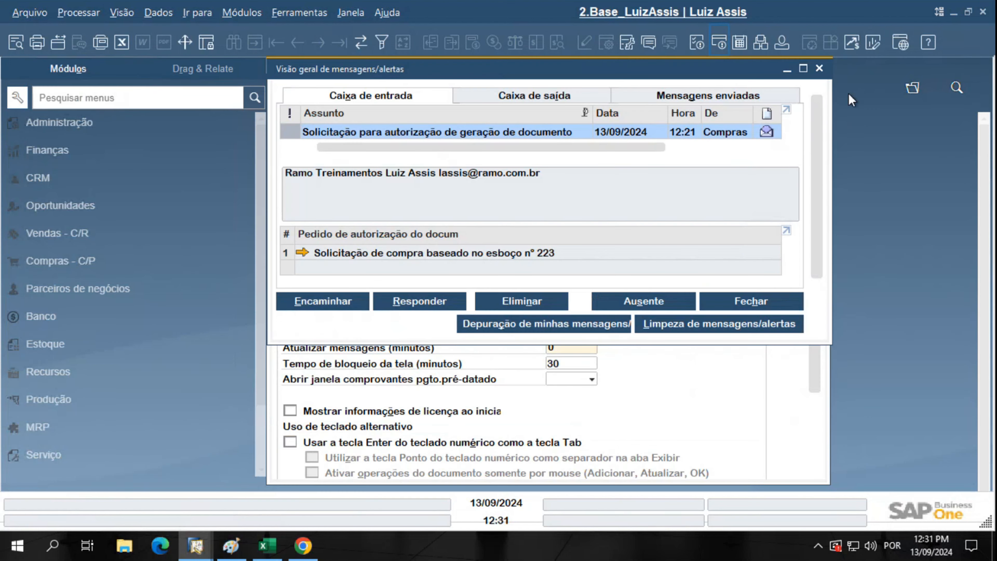
Open Administração > Processo de autorização > Relatório de decisão de autorização
click(820, 67)
click(820, 65)
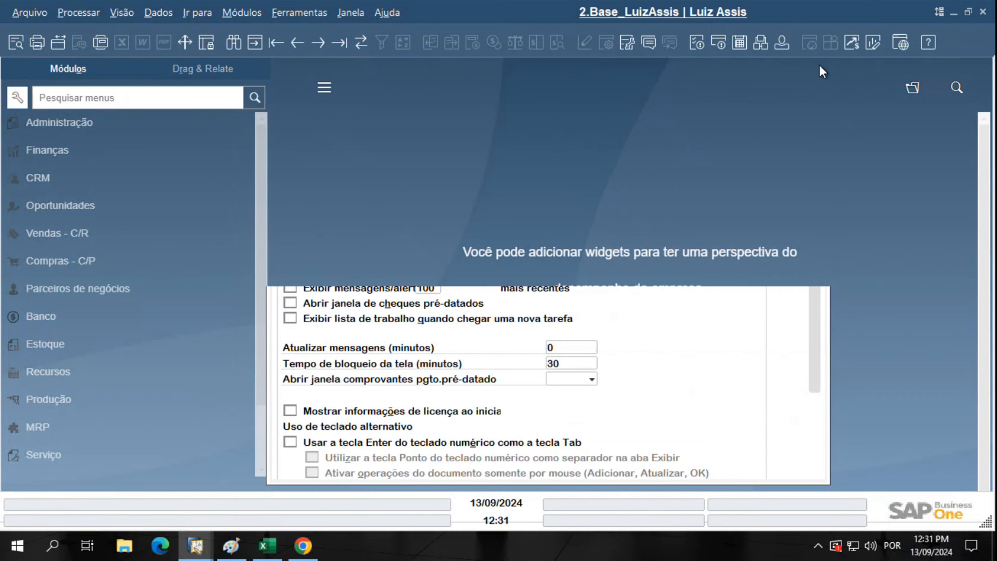
click(56, 122)
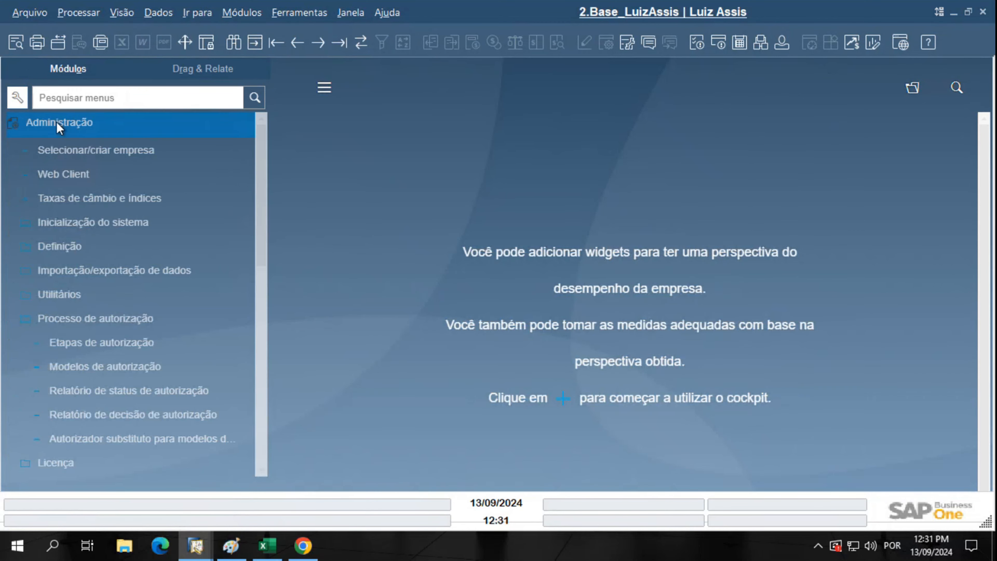
click(158, 328)
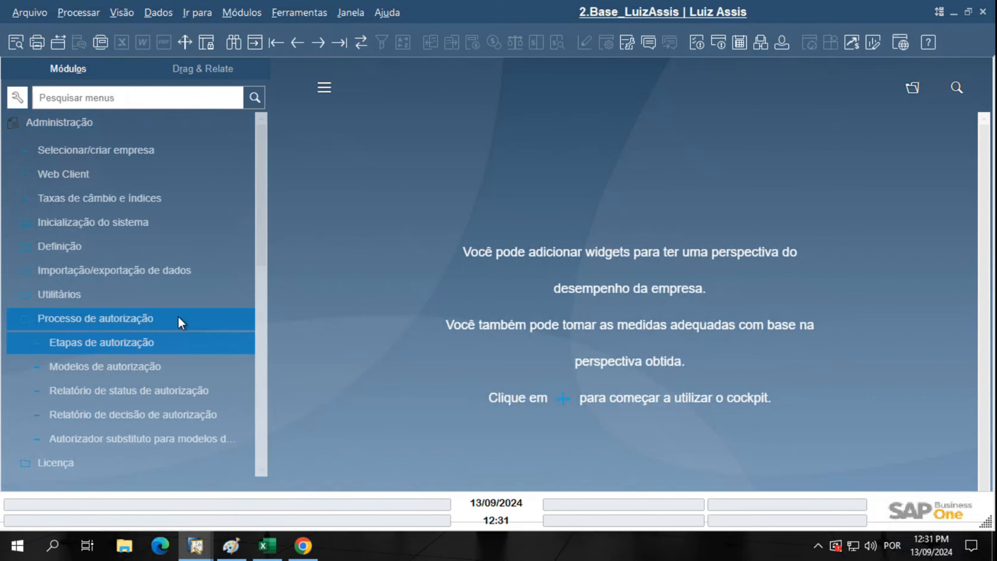
click(41, 416)
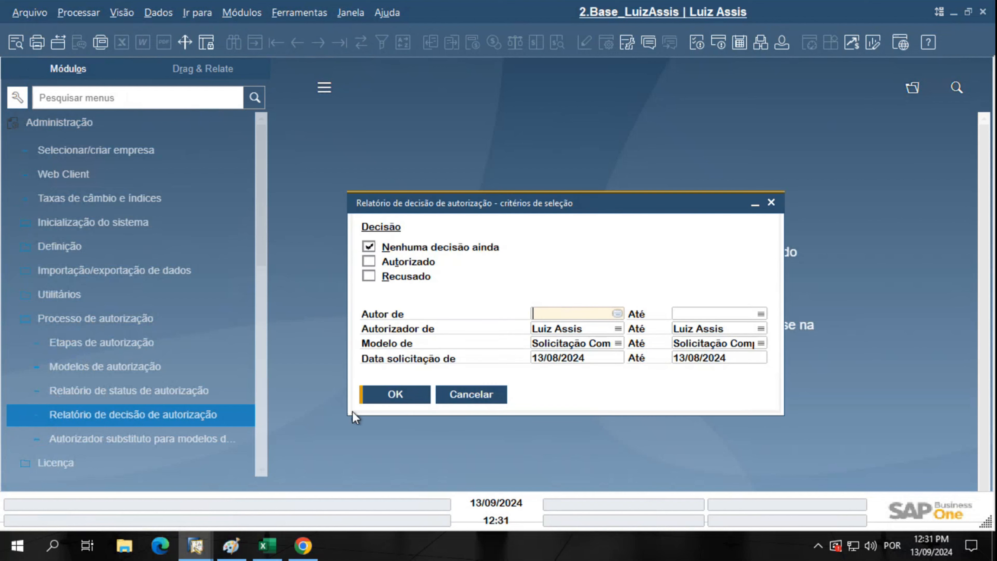
drag(454, 201, 396, 130)
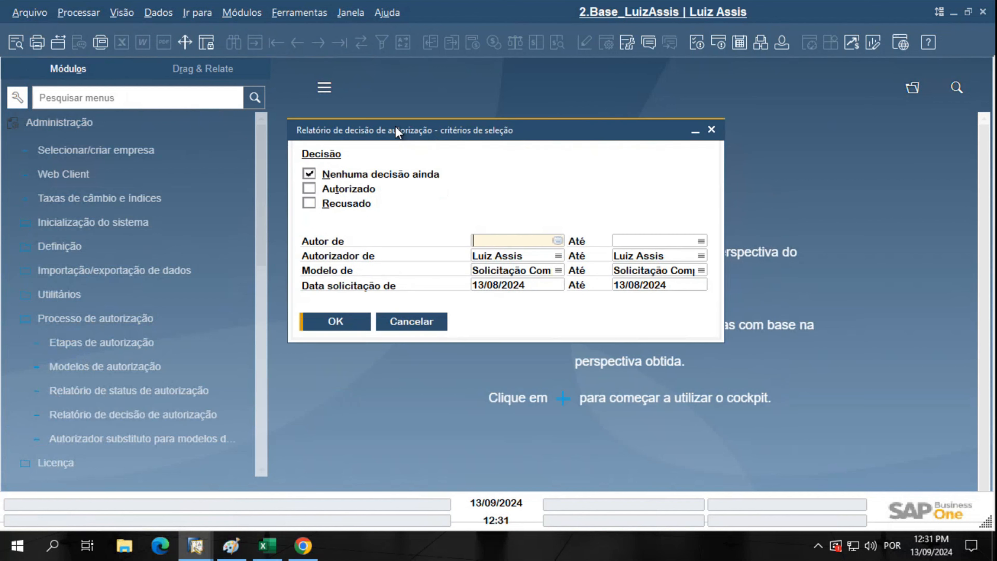
click(783, 42)
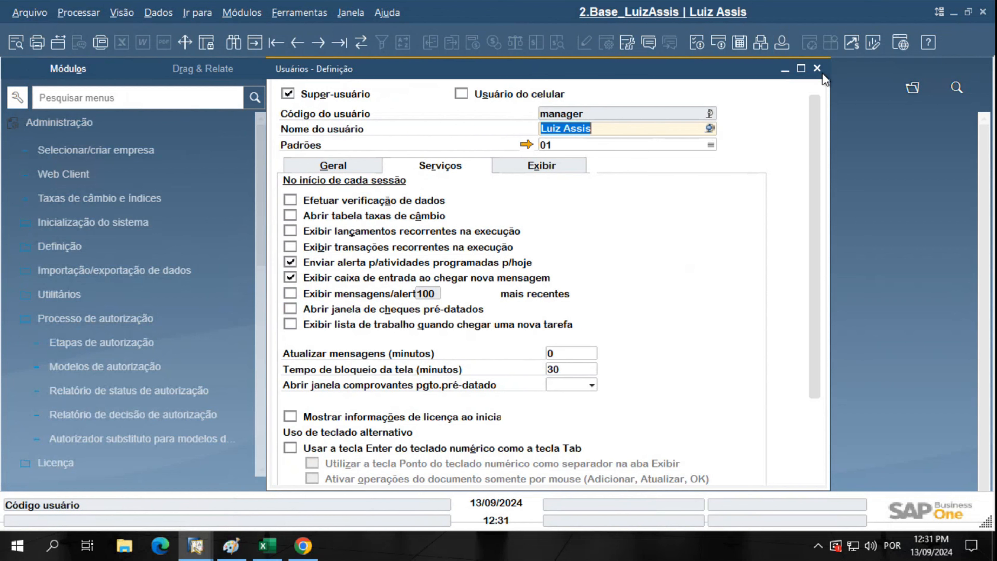
click(820, 70)
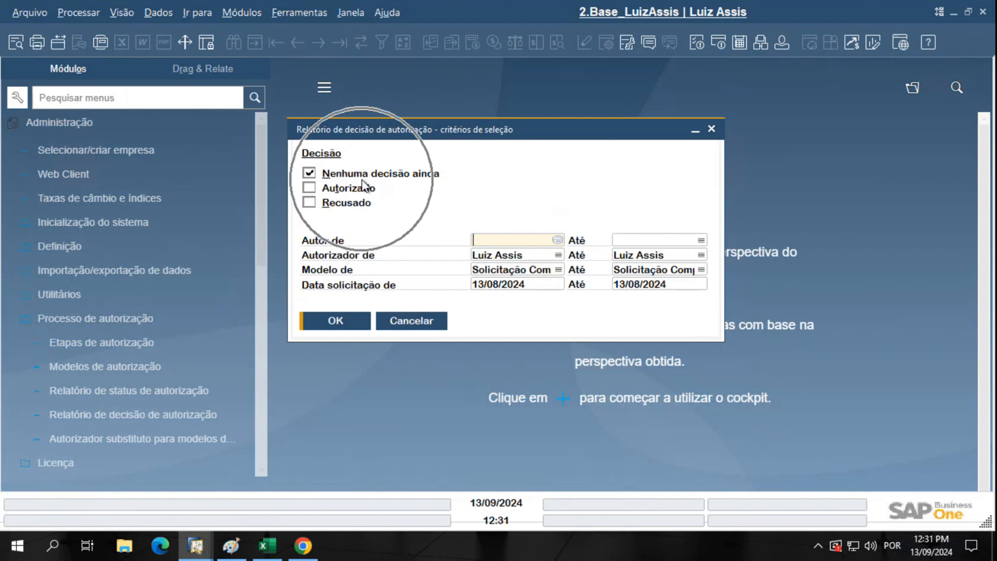
Run the report for request dates 13/09/2024 to 13/09/2024
click(548, 284)
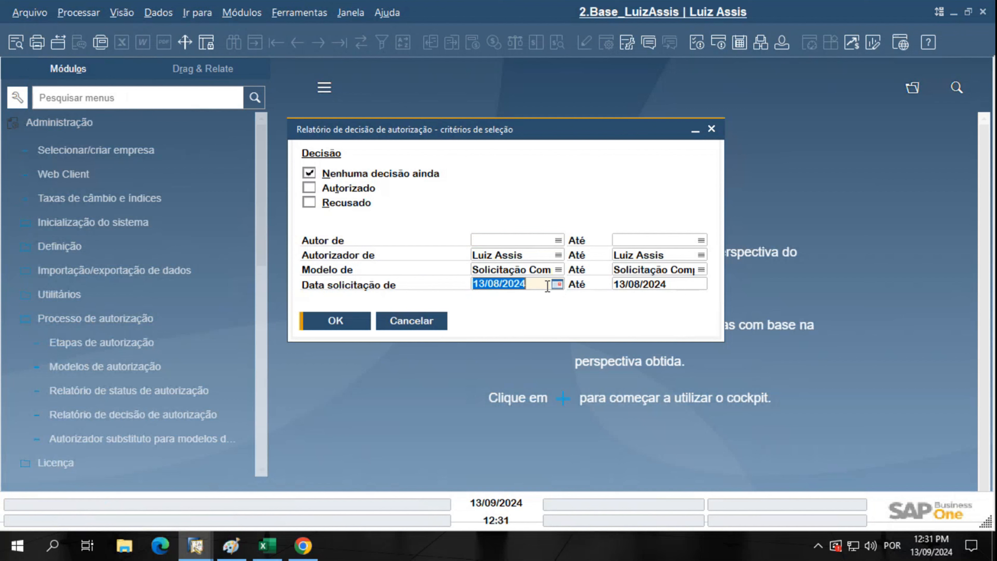
text(1)
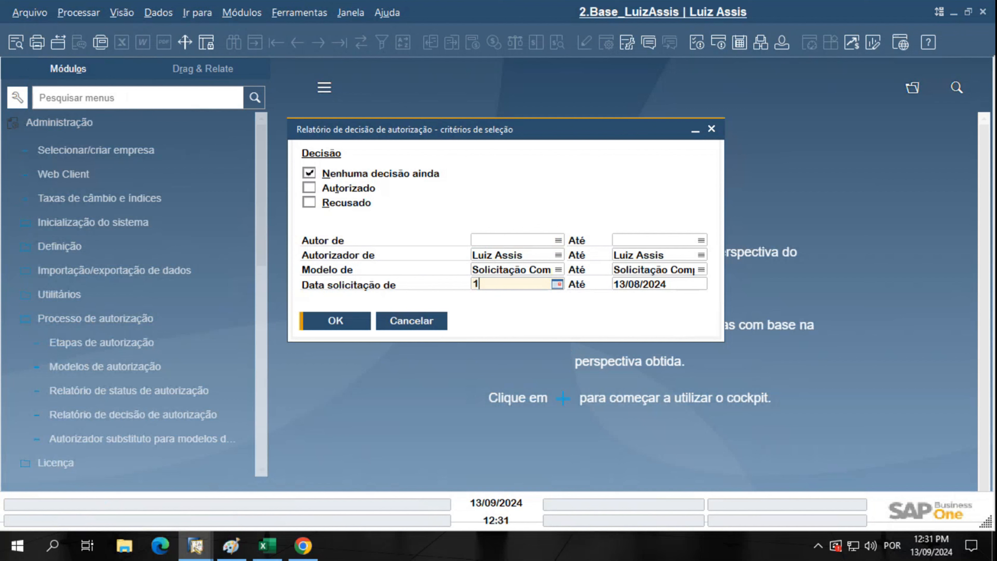
text(3)
key(Tab)
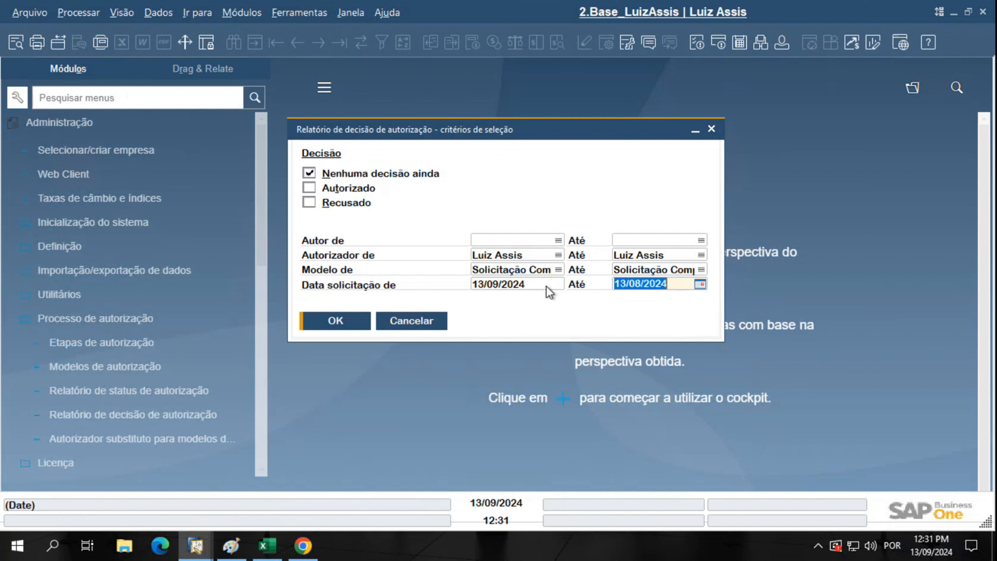
text(1309)
key(Tab)
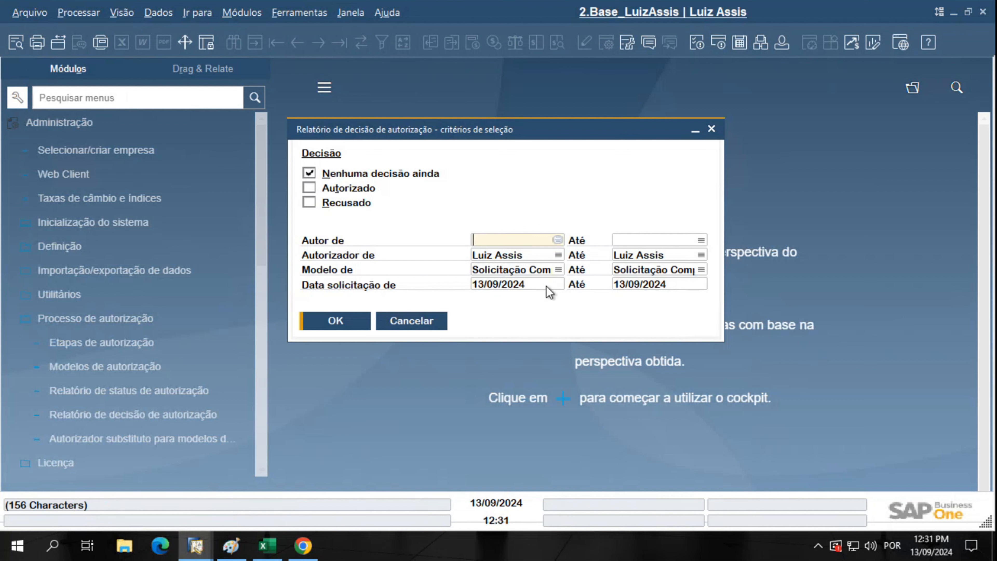
click(343, 320)
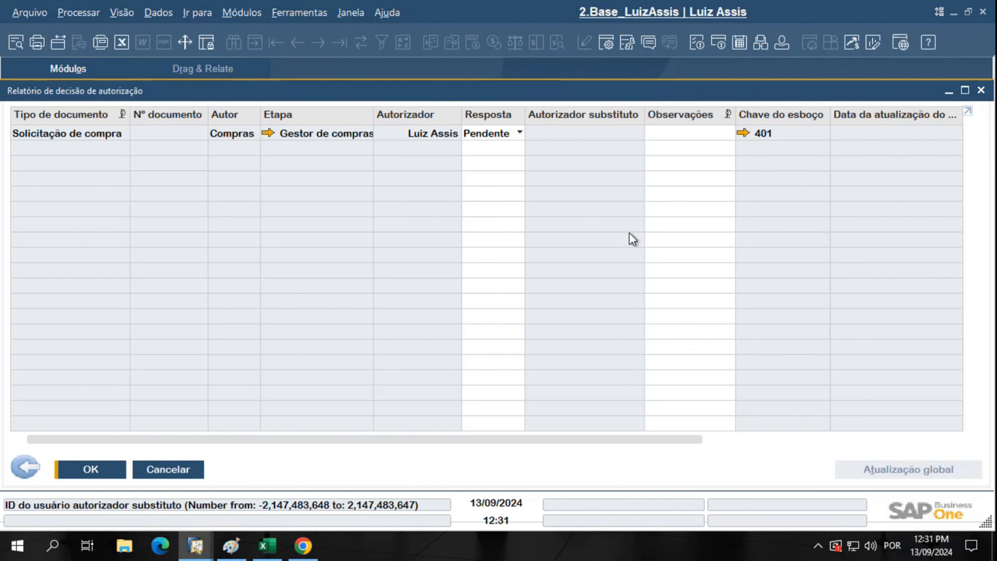
click(609, 45)
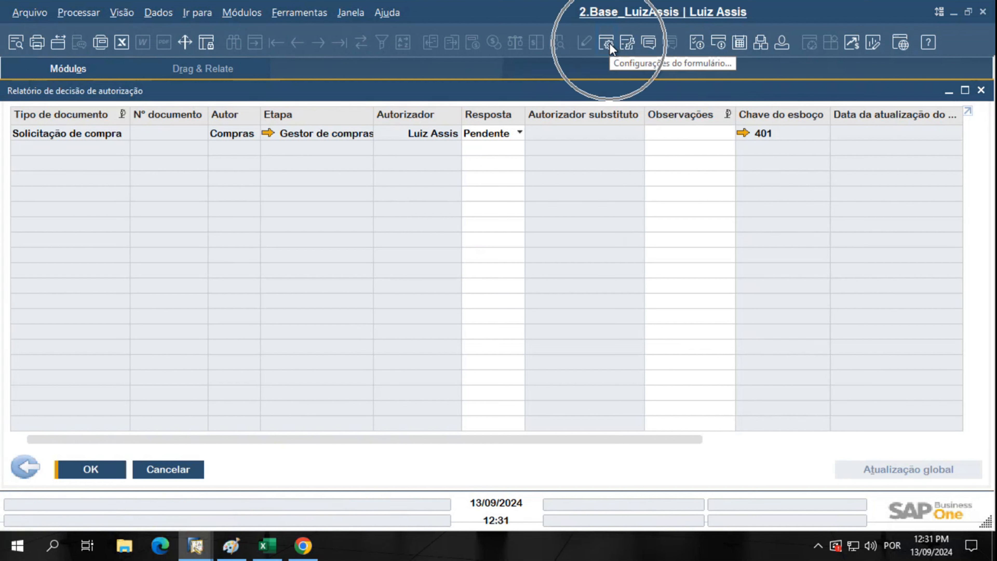
key(ctrl)
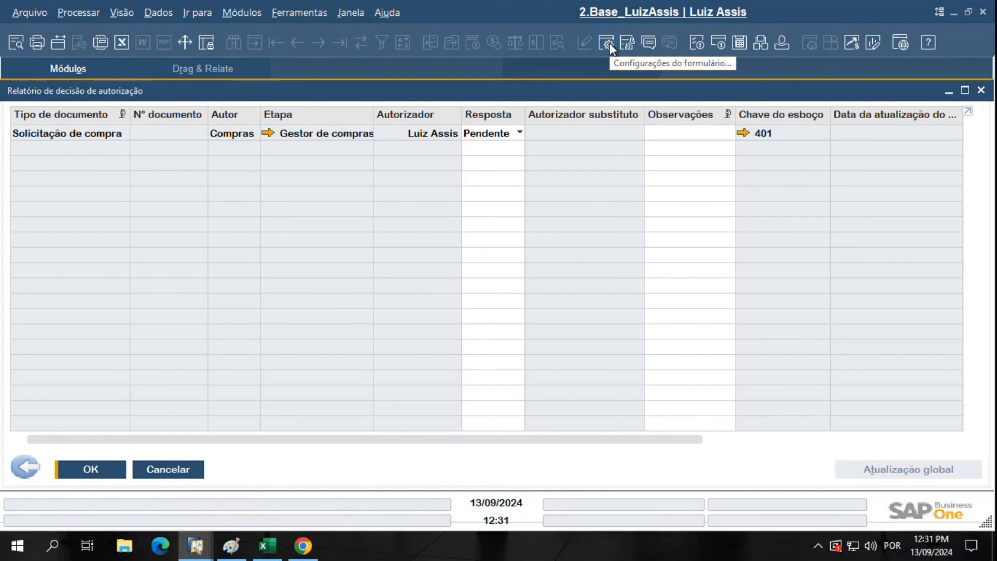
click(609, 45)
scroll(412, 396, down, 4)
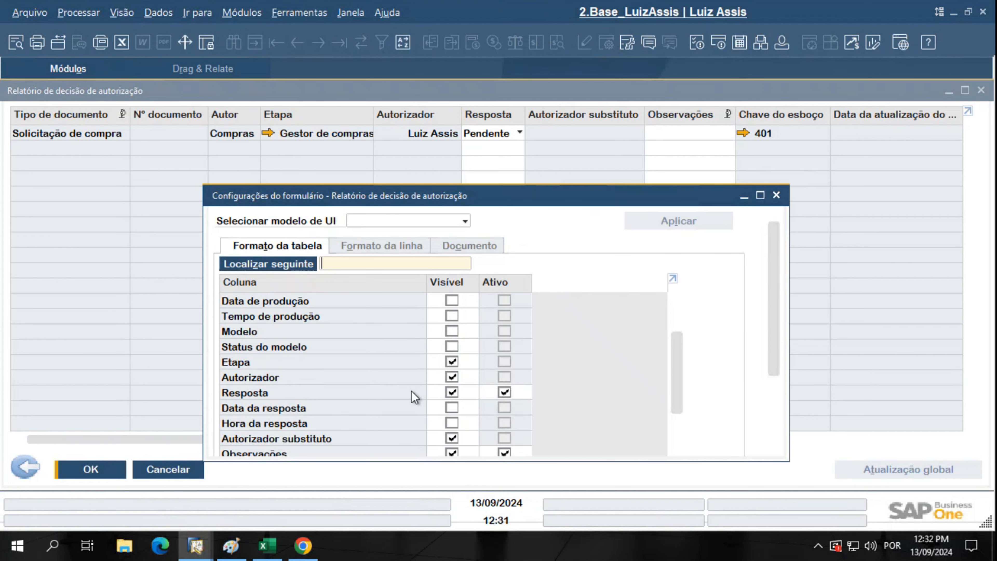
scroll(411, 396, up, 4)
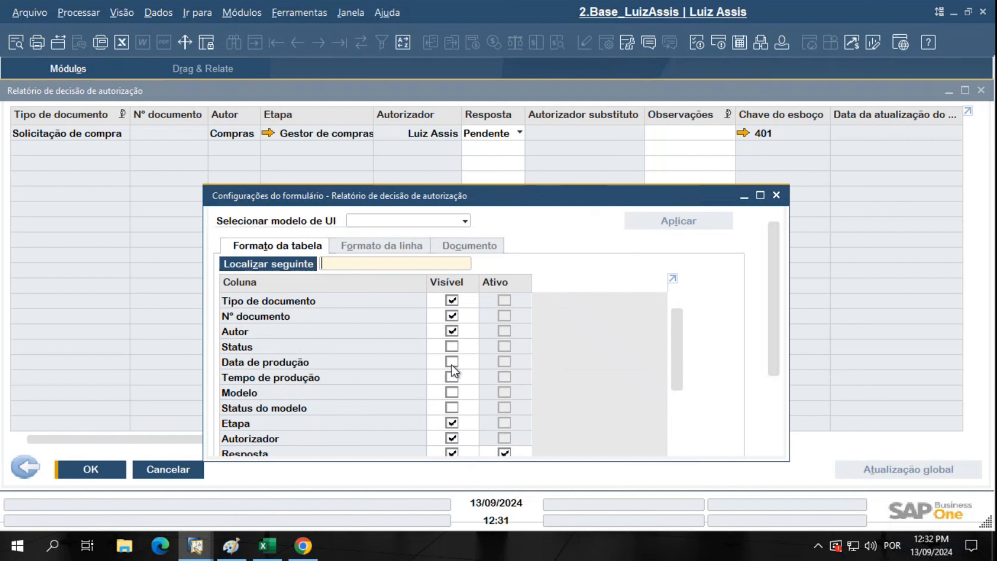
click(452, 346)
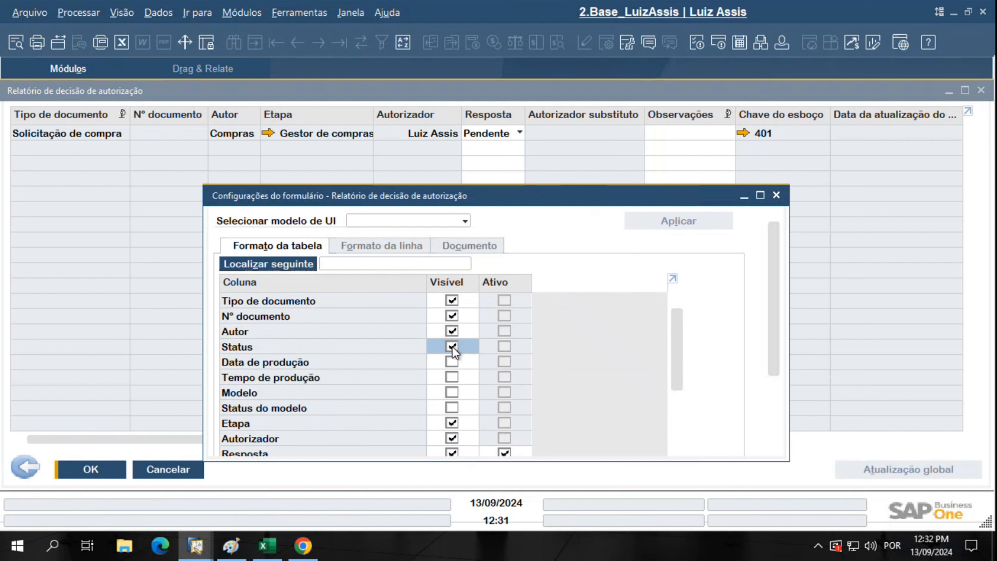
click(452, 347)
drag(776, 295, 780, 423)
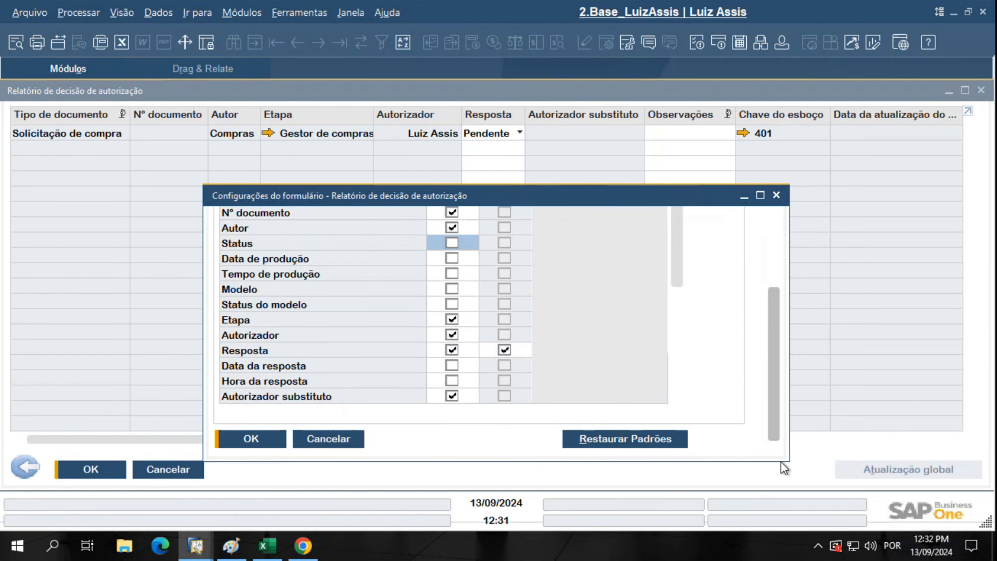
click(257, 440)
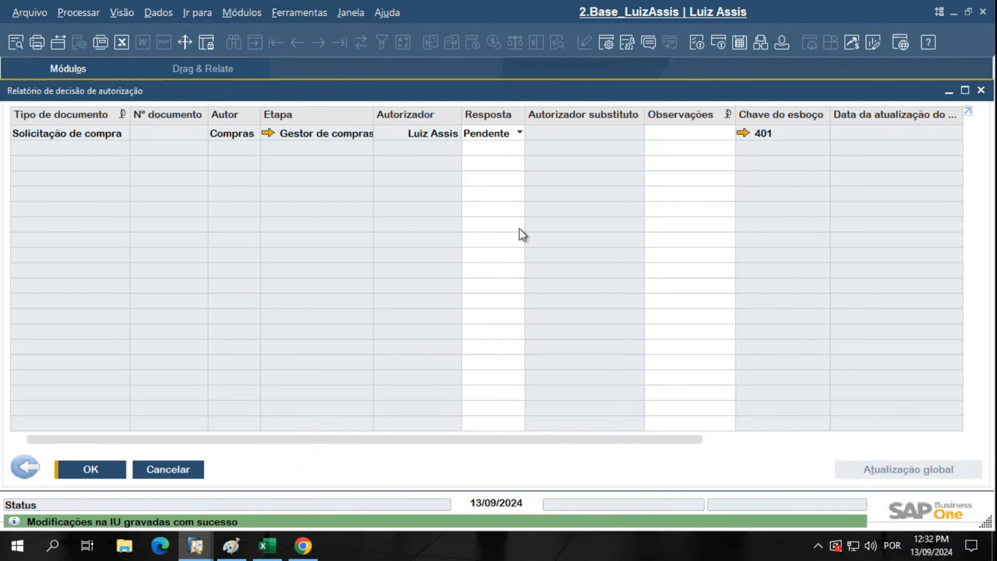
Set draft 401's response to Autorizado and save it with Atualizar
click(506, 131)
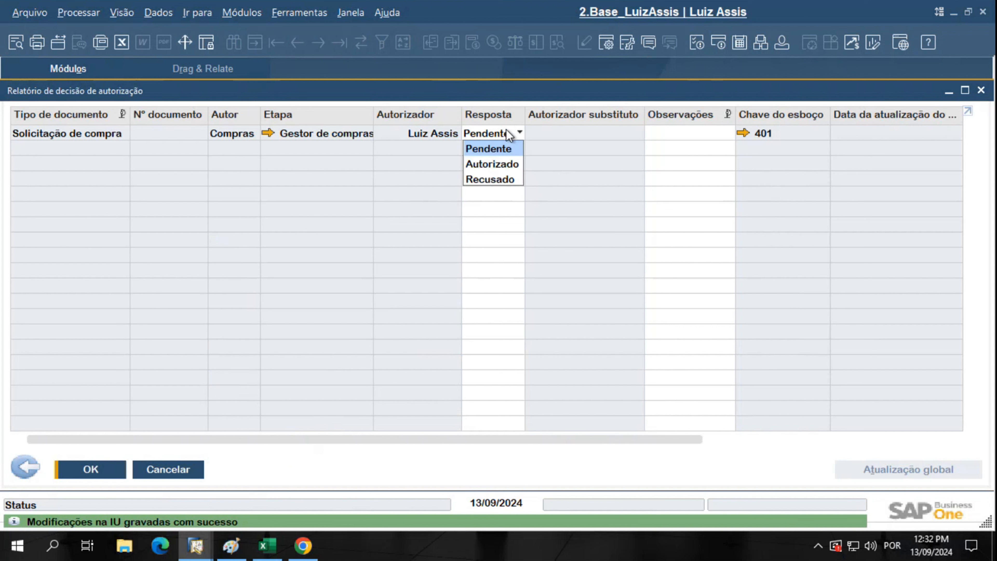
click(509, 168)
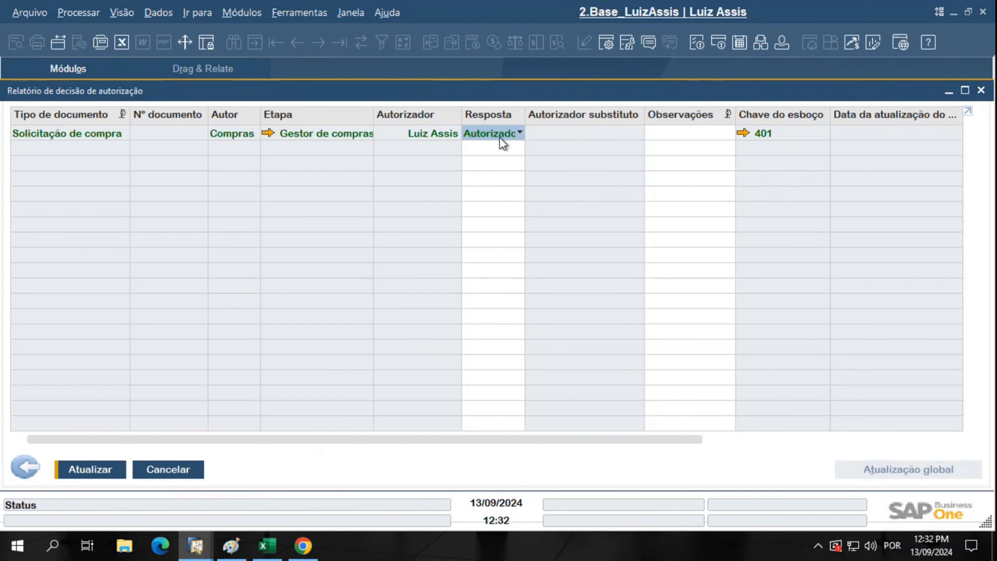
click(743, 135)
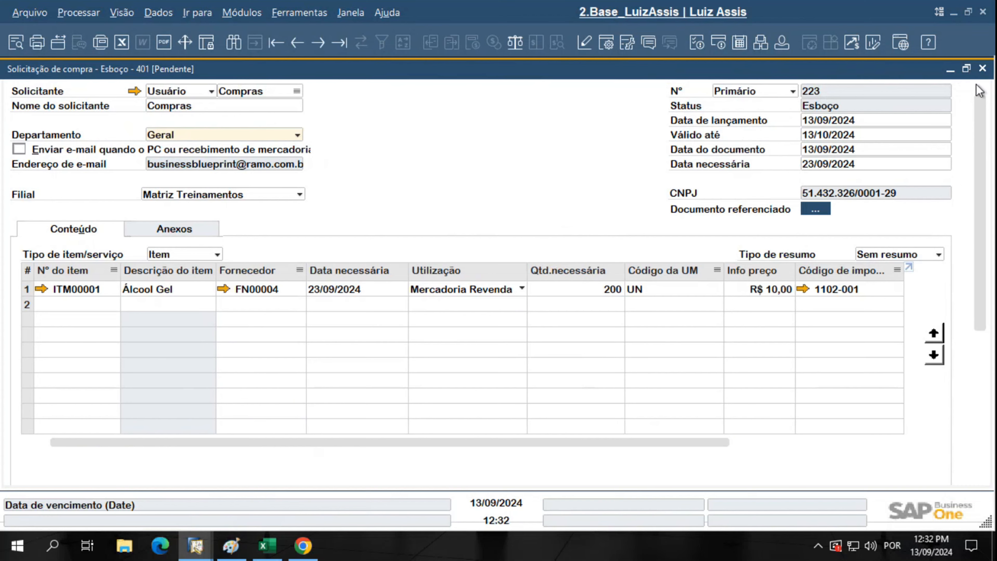
click(982, 69)
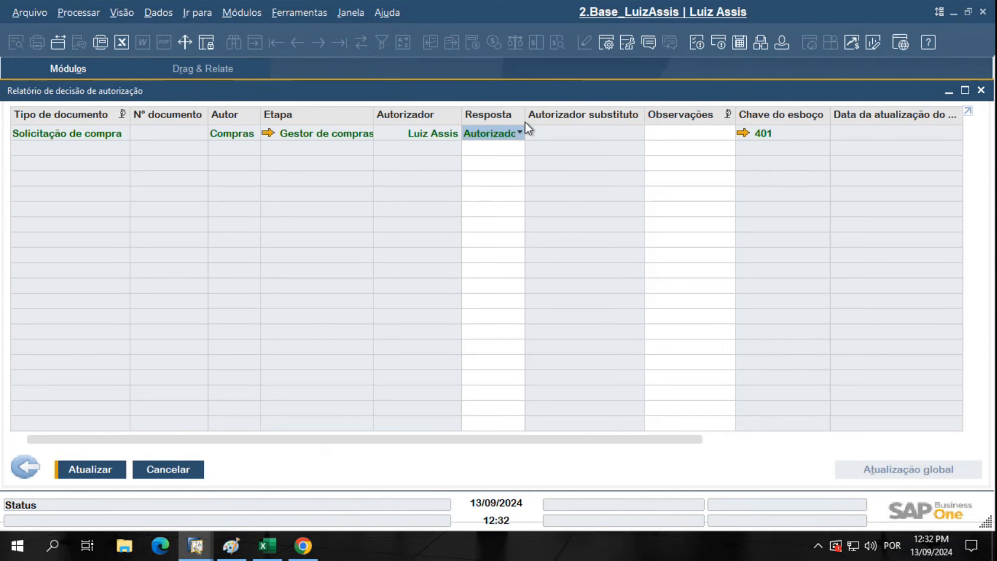
click(673, 136)
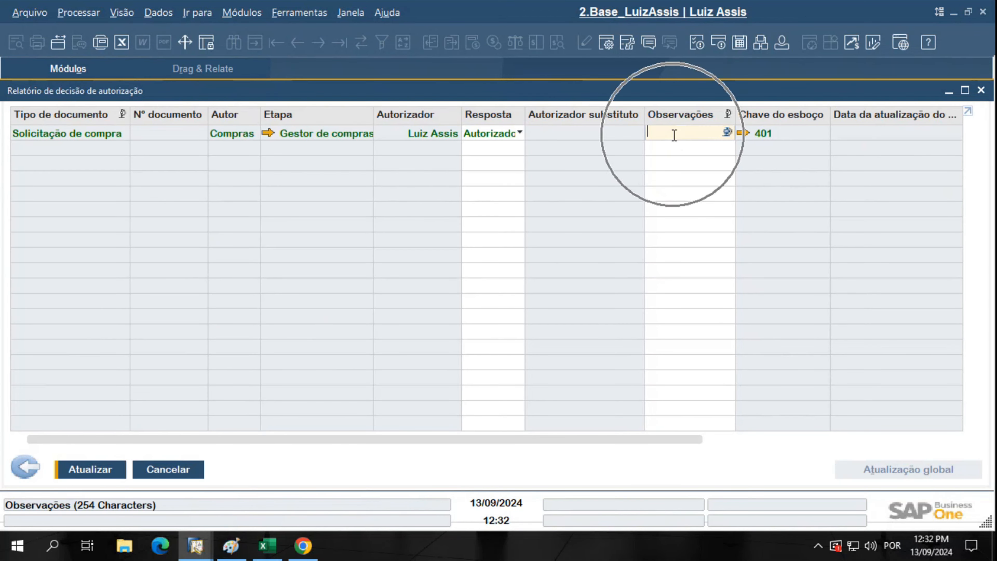
click(88, 471)
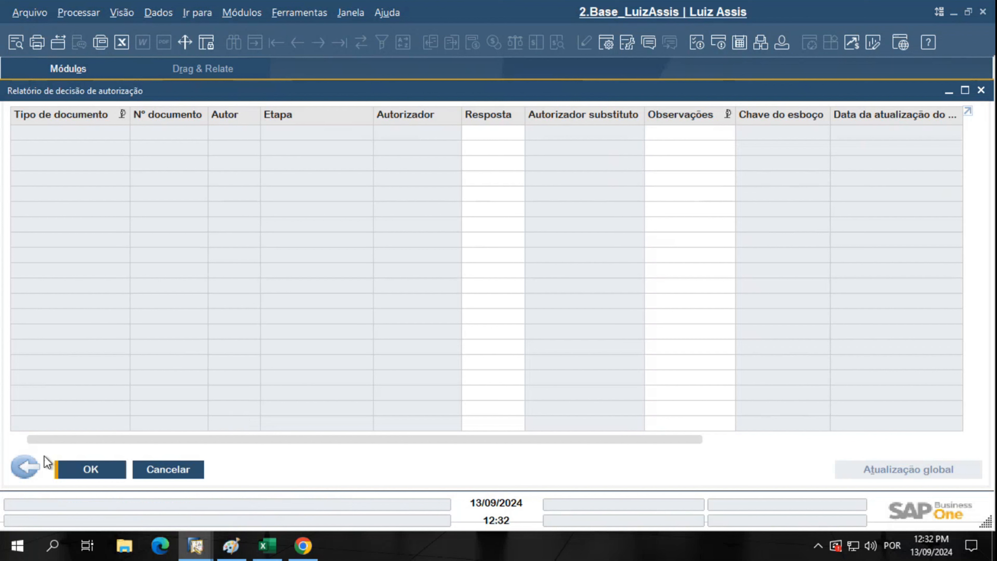
Return to the report criteria and verify the logged-in user of each session
click(26, 466)
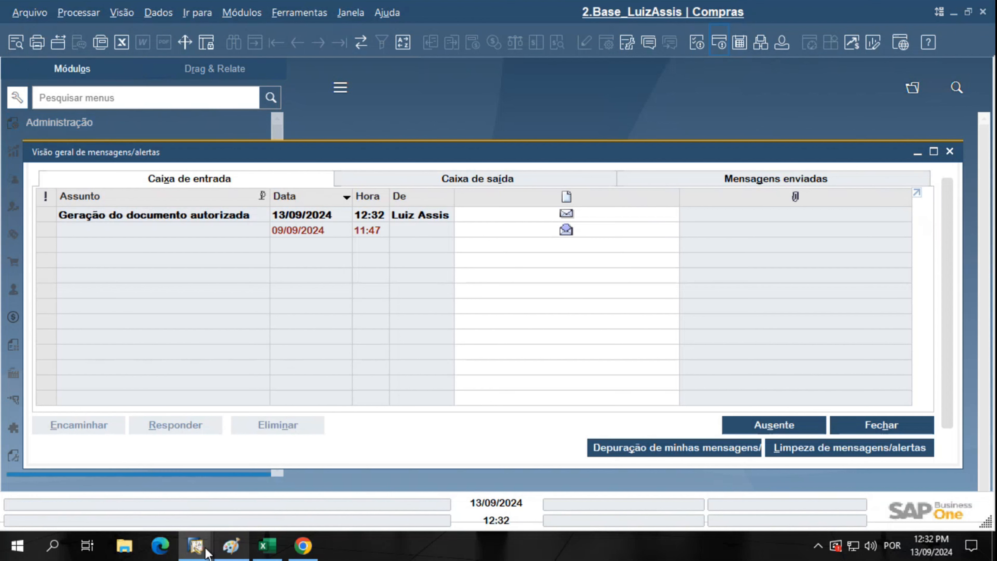
mouse_move(203, 551)
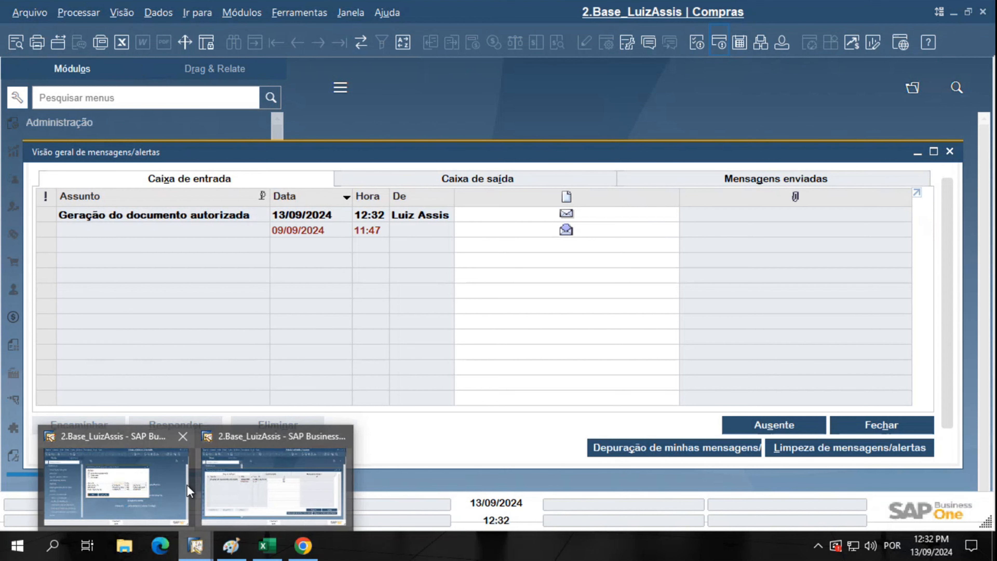
click(134, 482)
click(781, 42)
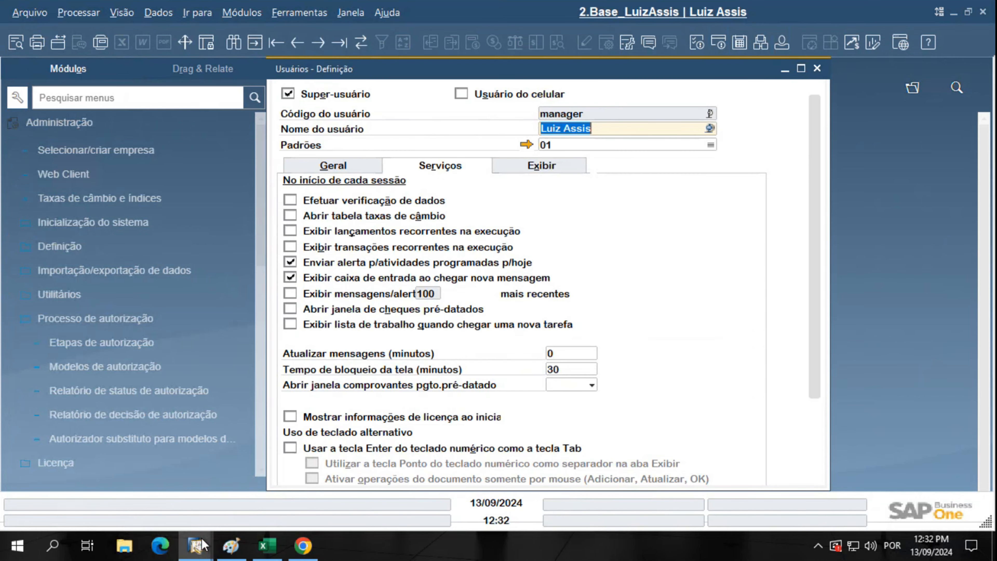
click(196, 546)
click(275, 498)
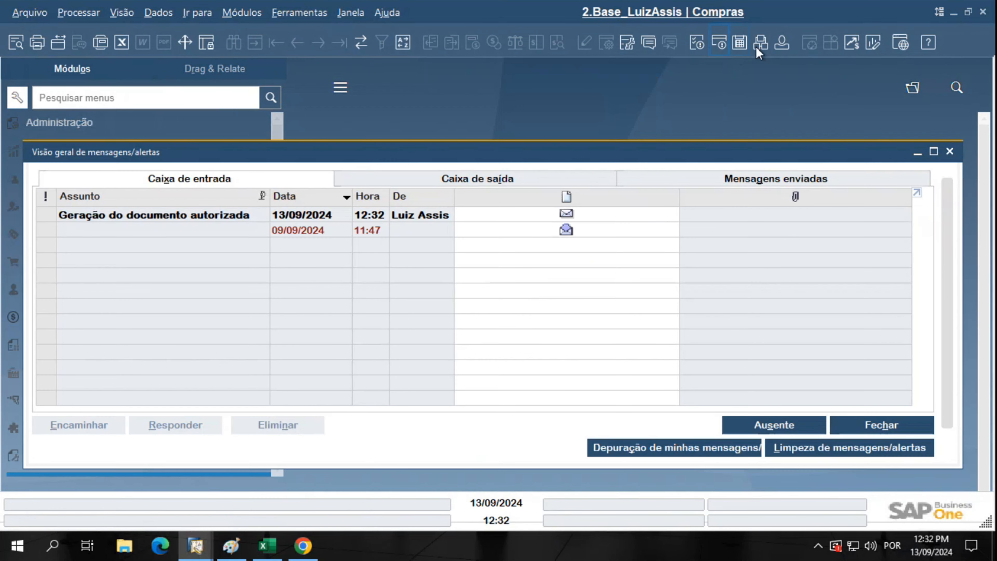
click(781, 42)
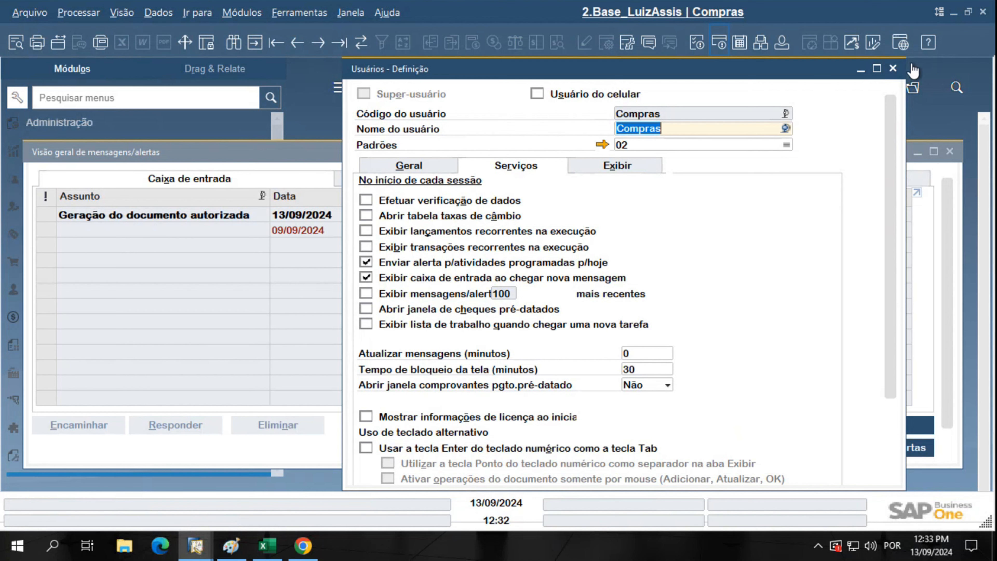
click(892, 68)
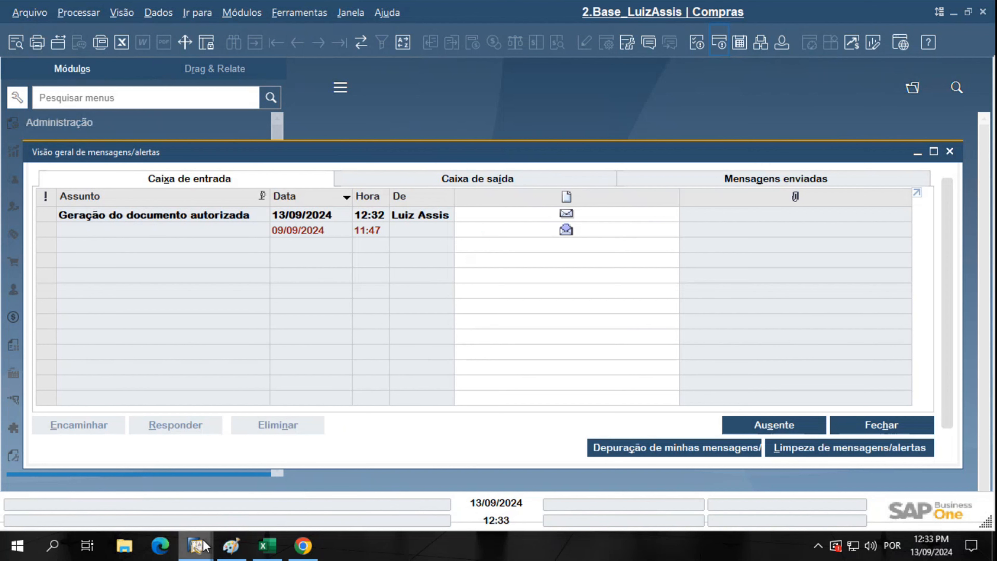
Switch back to the approver's session and close its user definition window over the criteria
mouse_move(202, 548)
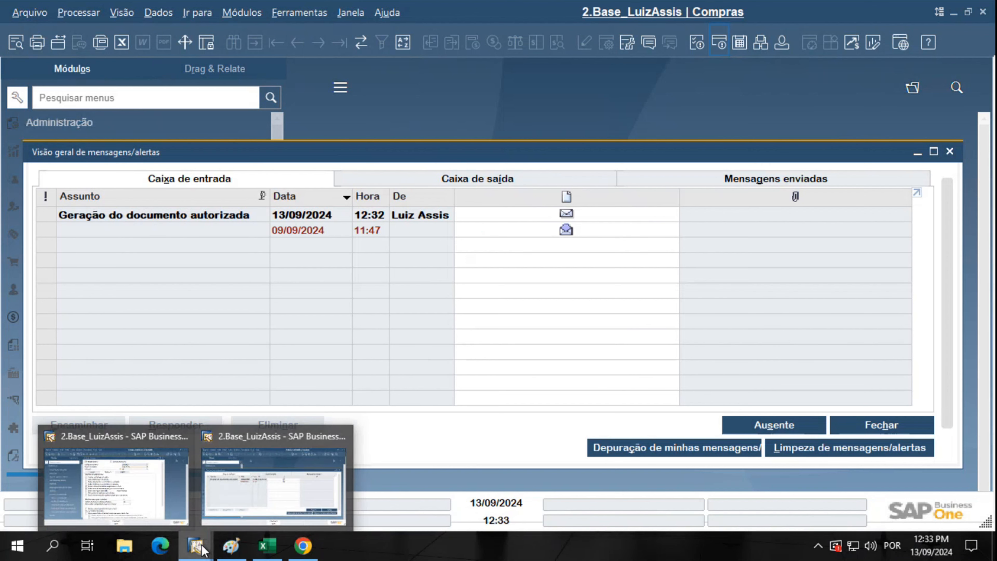
click(139, 497)
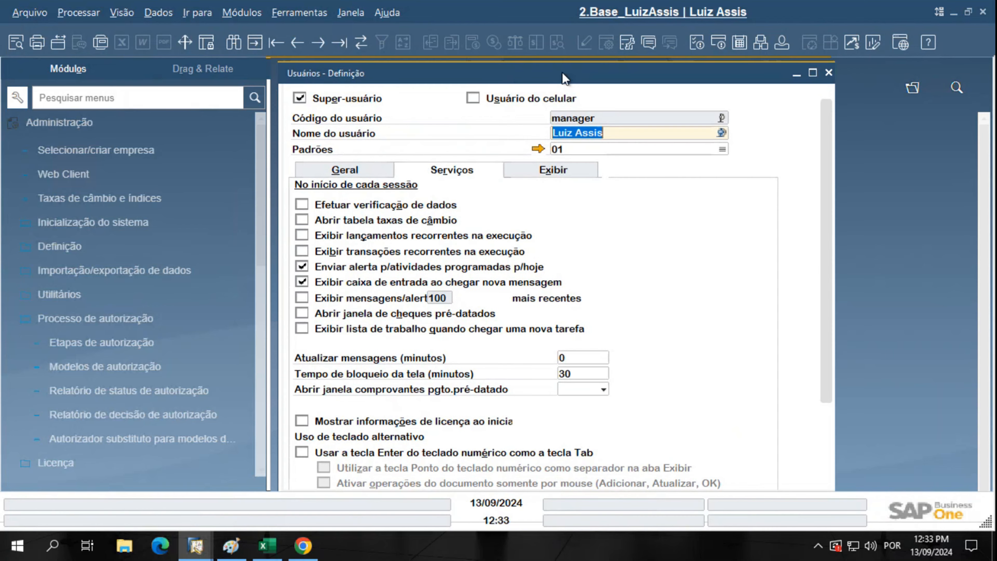
drag(562, 72, 721, 72)
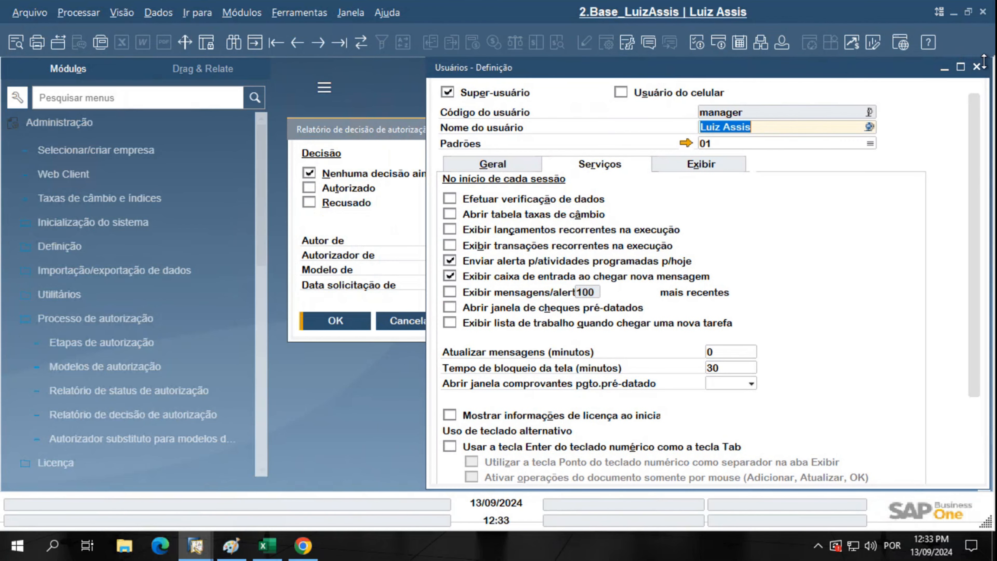
click(977, 67)
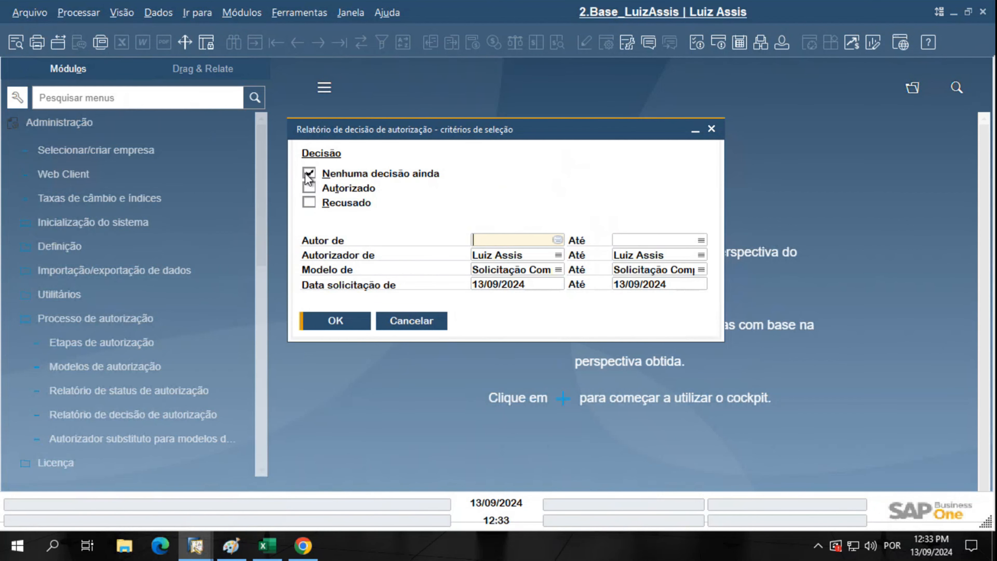
Rerun the report with Autorizado instead of Nenhuma decisão ainda, confirming draft 401's Autorizado response
click(309, 175)
click(309, 188)
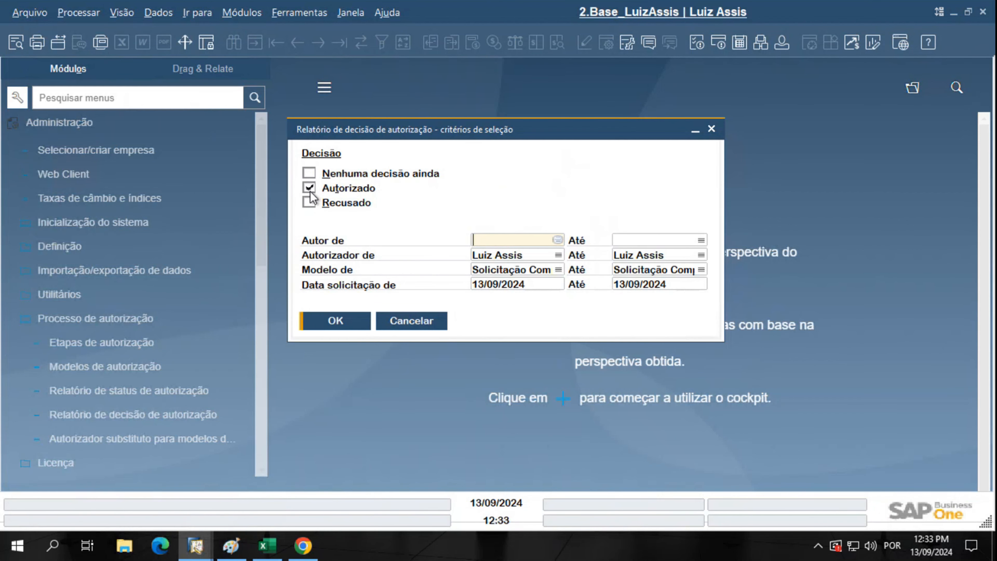
click(341, 325)
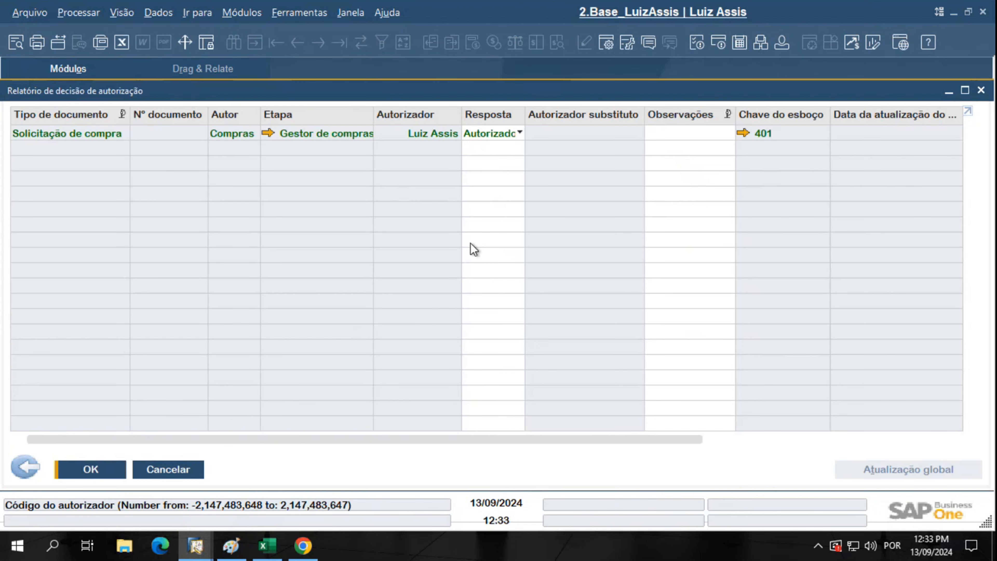
click(511, 138)
click(510, 137)
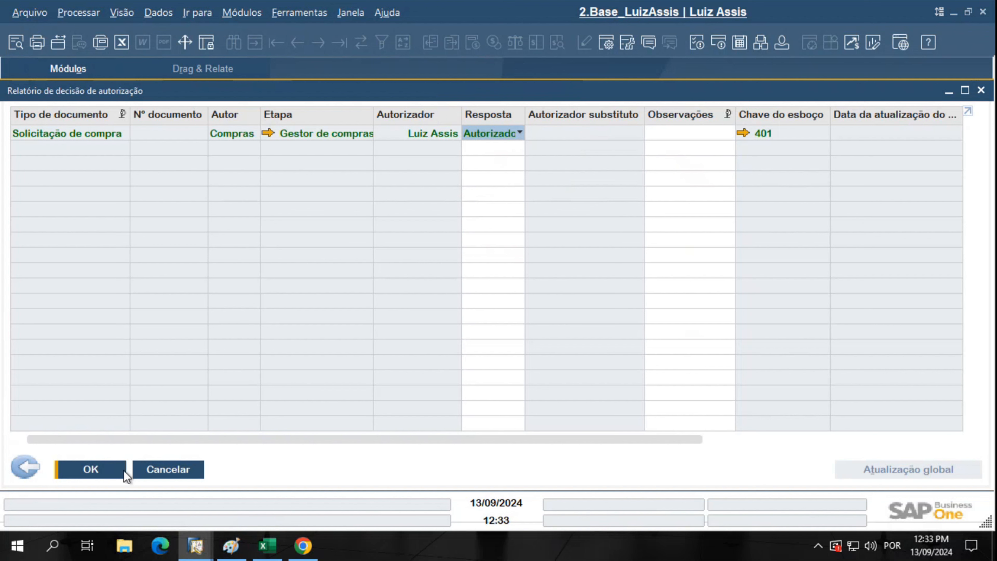
mouse_move(197, 551)
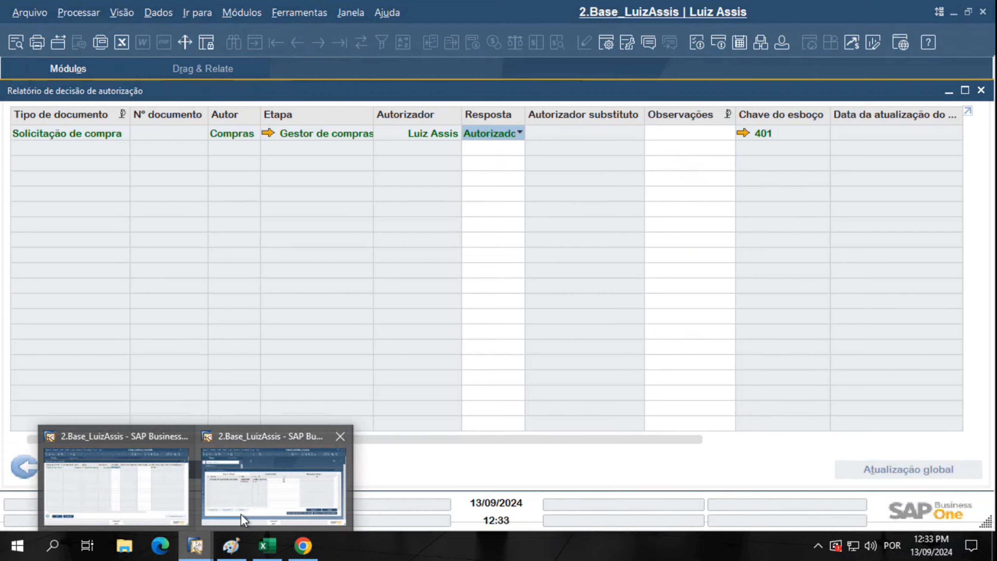
Switch to the Compras session, confirm its user, and reopen the messages/alerts overview
click(247, 489)
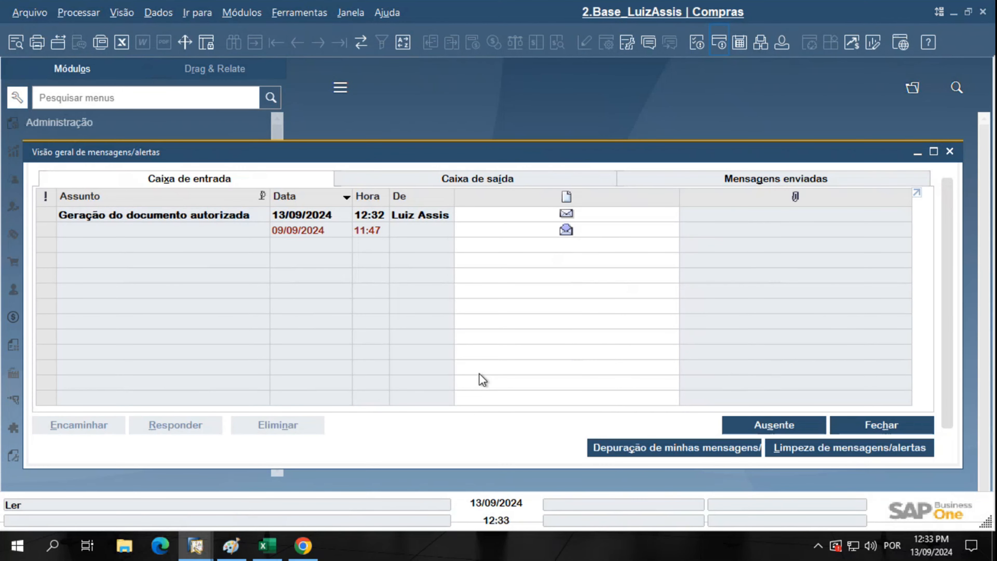
click(782, 42)
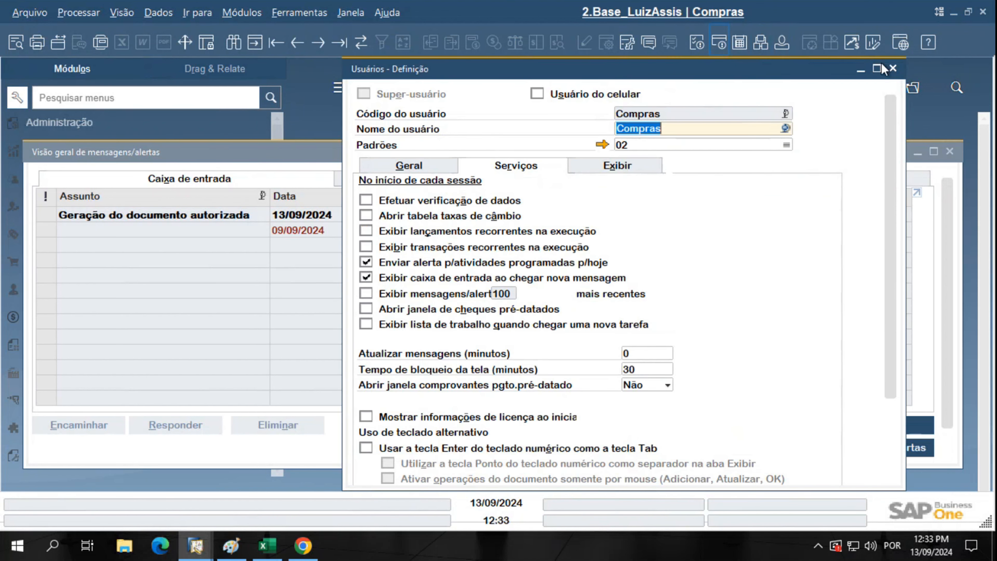
click(893, 68)
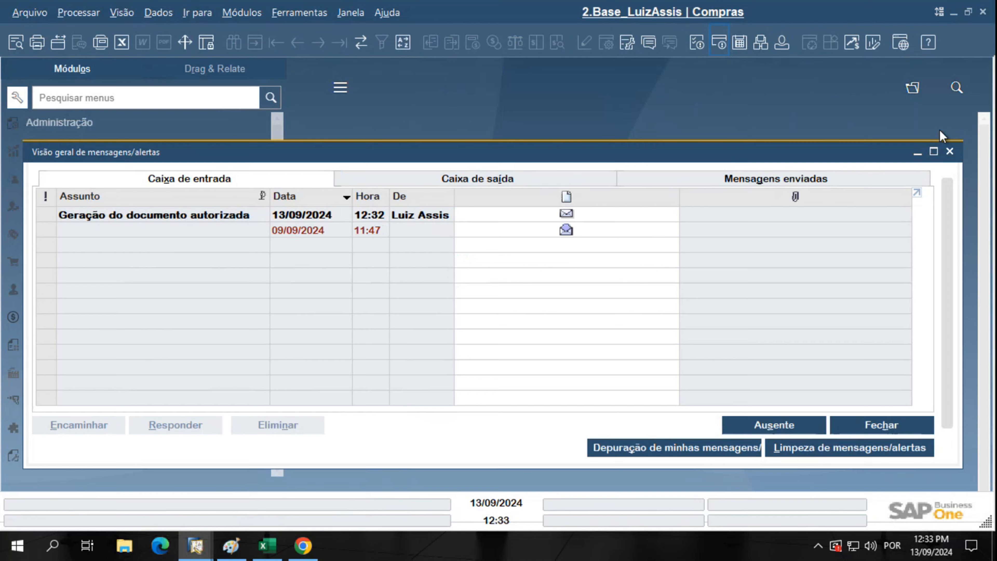
click(951, 151)
click(721, 47)
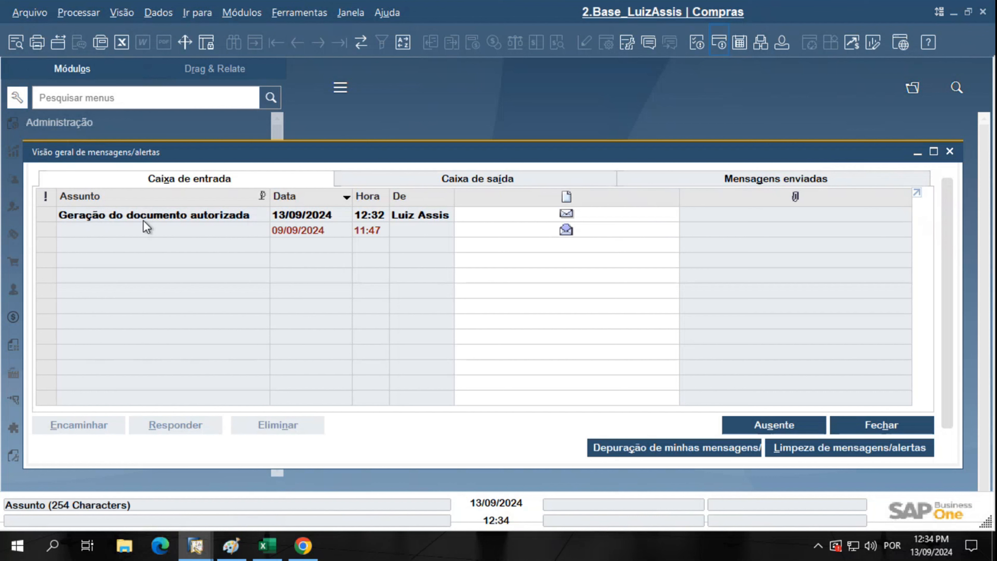
Open authorized draft 401 from the message and add it with Adicionar & visualizar
click(134, 217)
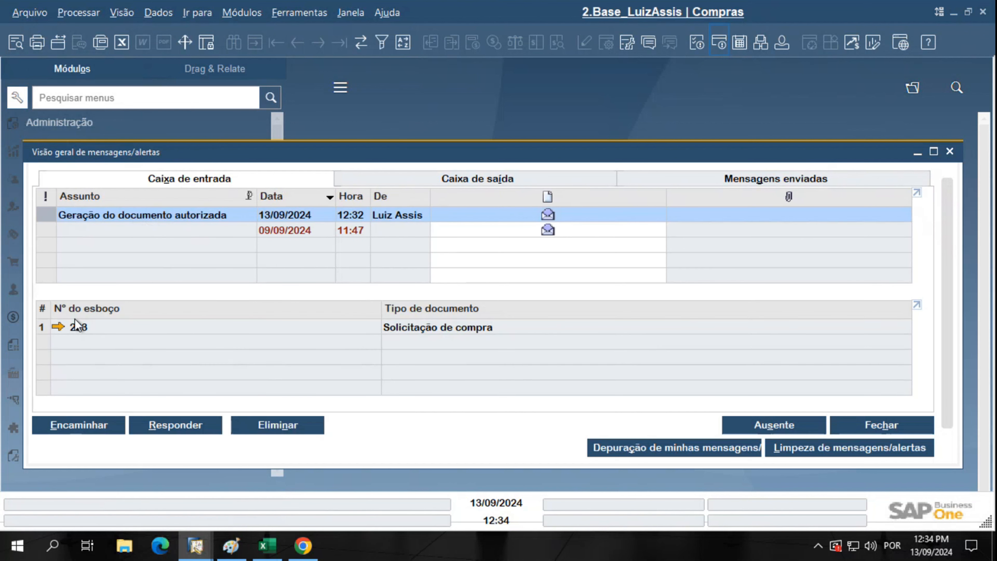
click(58, 327)
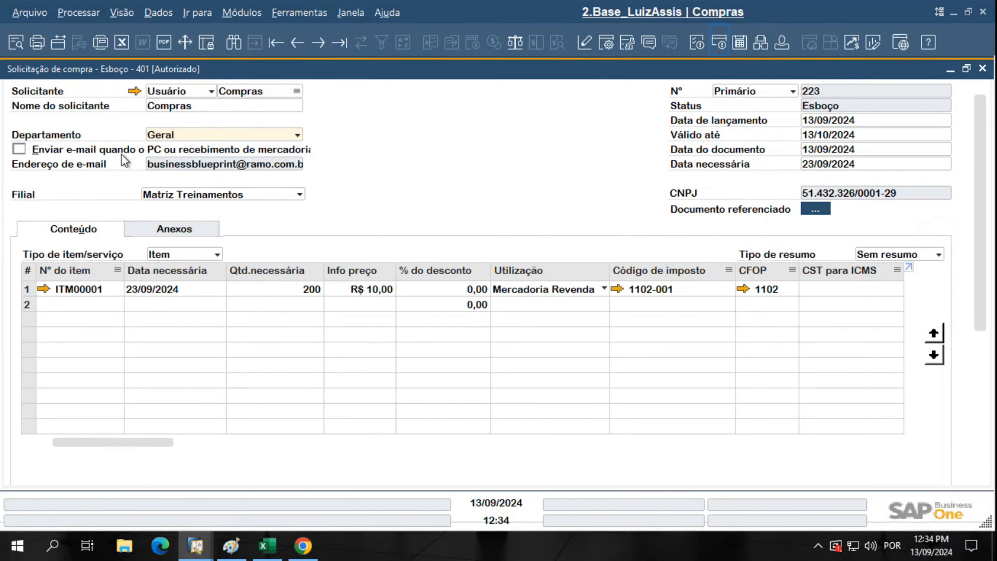
click(173, 69)
drag(975, 189, 937, 356)
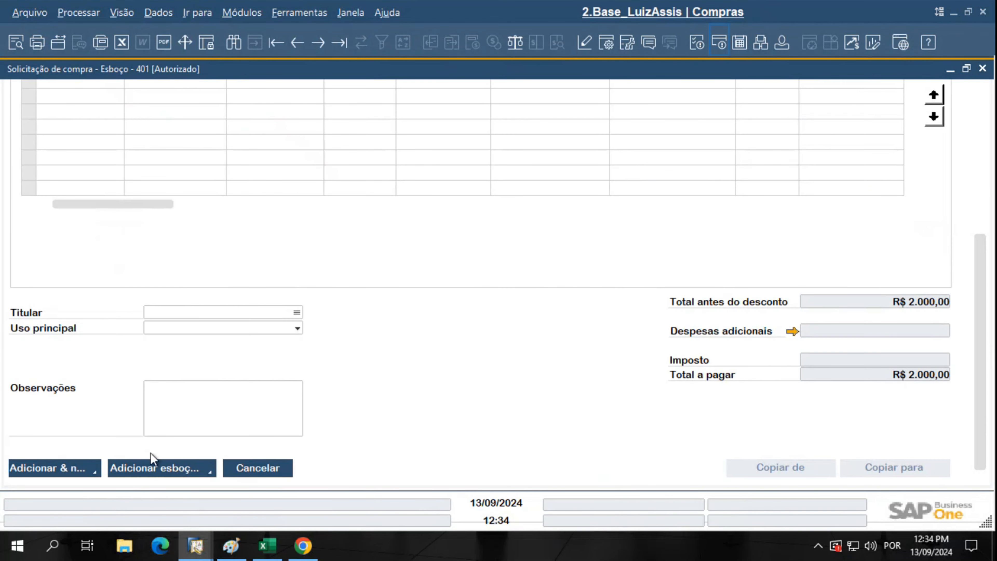
click(94, 475)
click(104, 439)
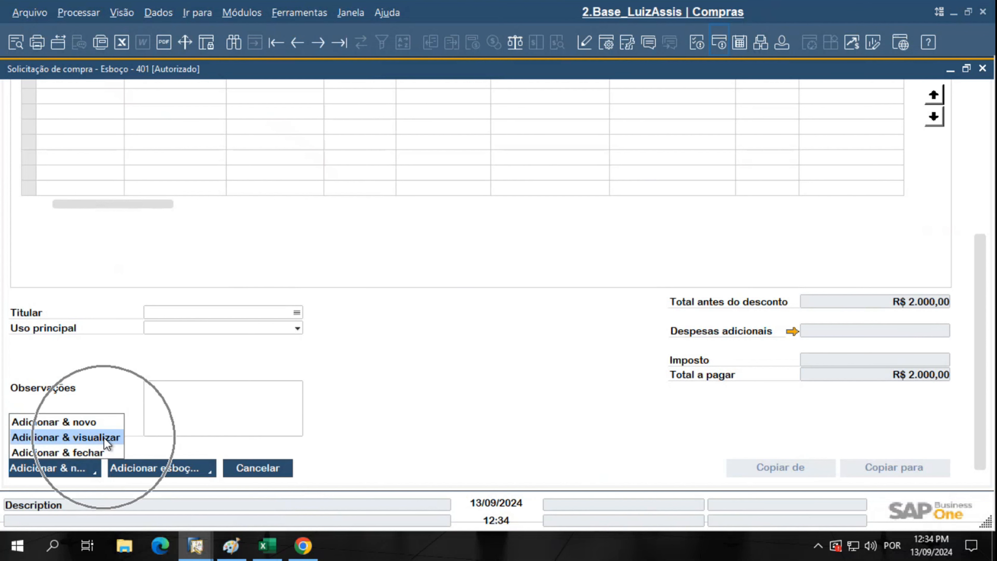
click(104, 439)
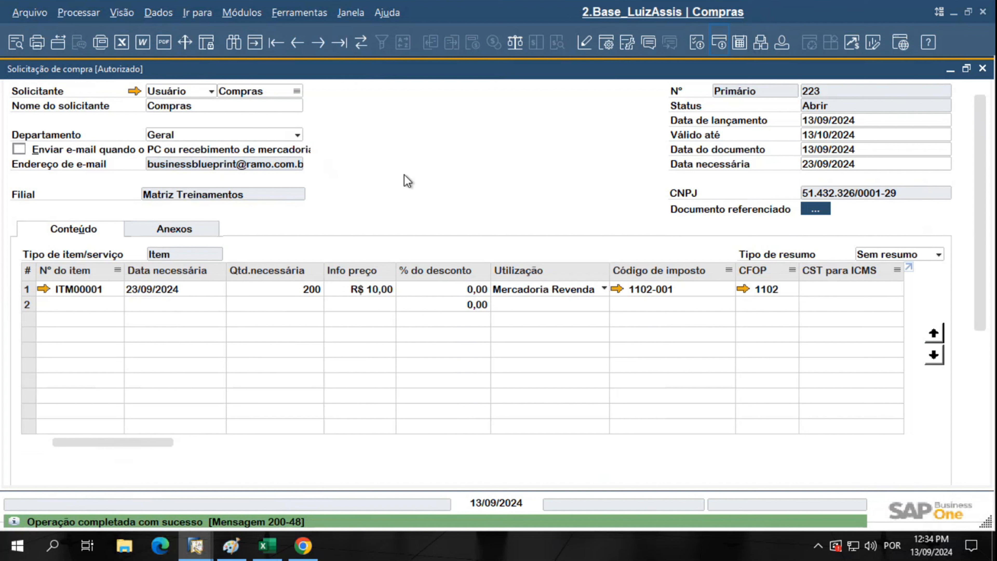
Check the approver's session user, then show the Compras user's definition over purchase request 223
key(ctrl)
key(ctrl)
key(ctrl)
mouse_move(196, 545)
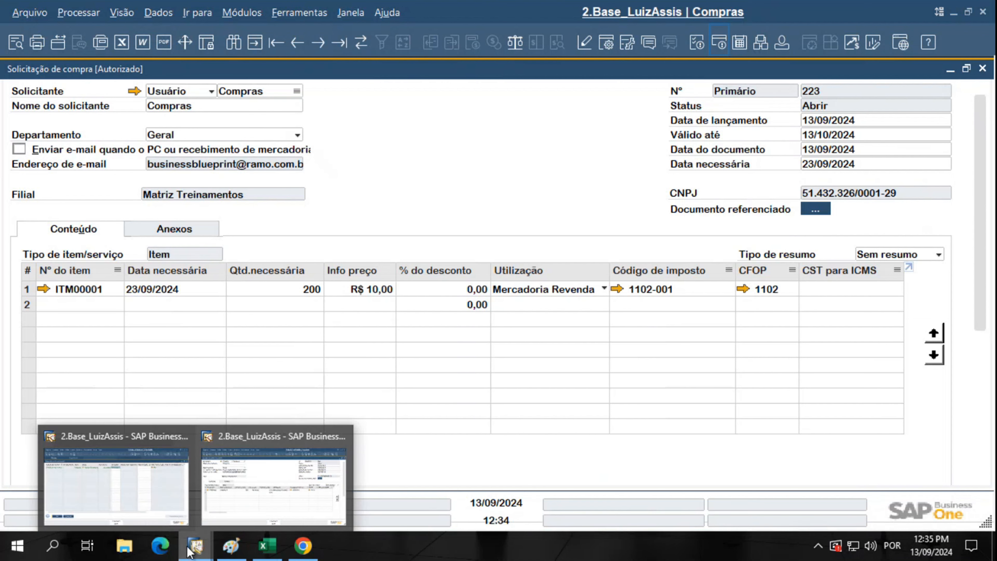
click(155, 501)
click(786, 44)
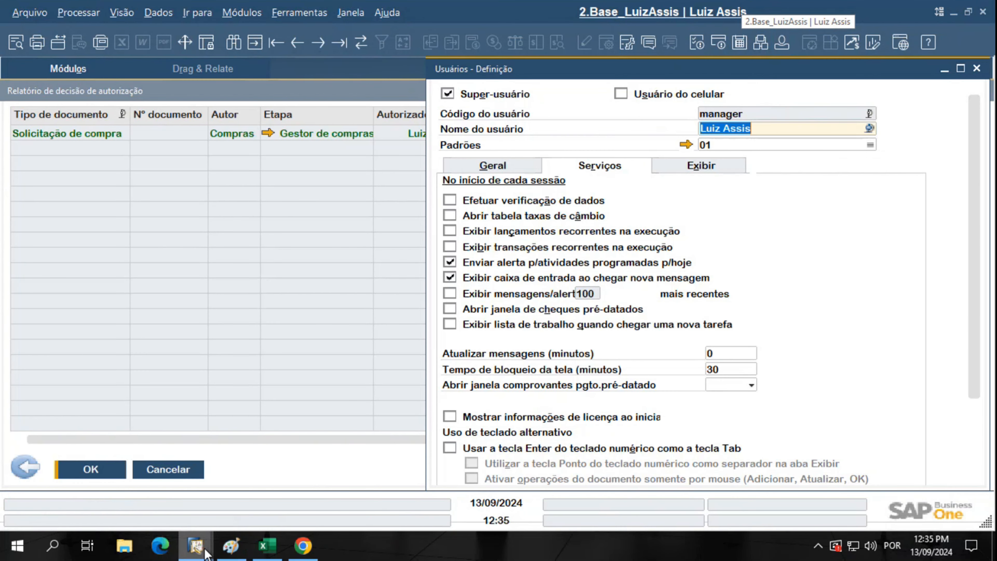
mouse_move(195, 545)
click(247, 506)
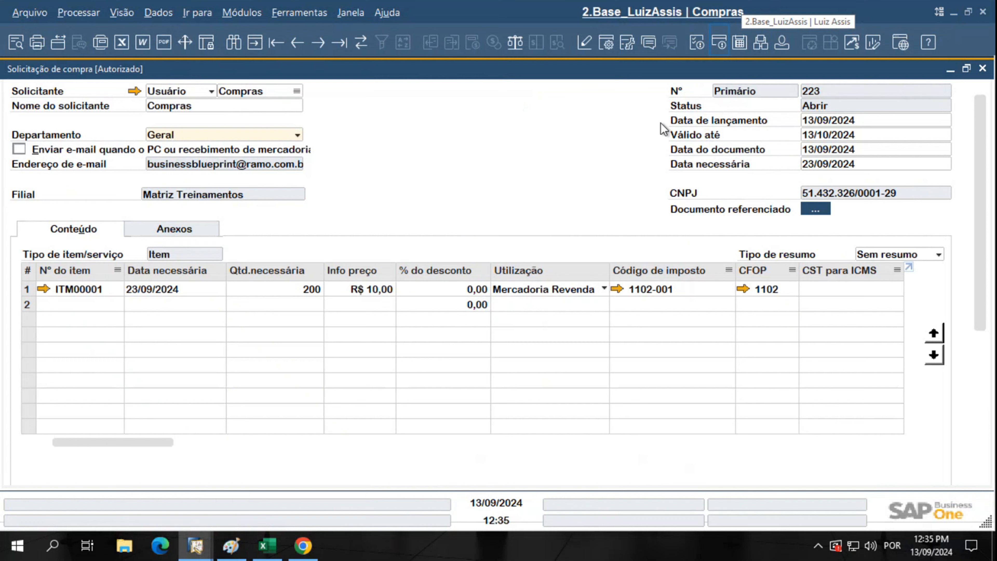
click(781, 42)
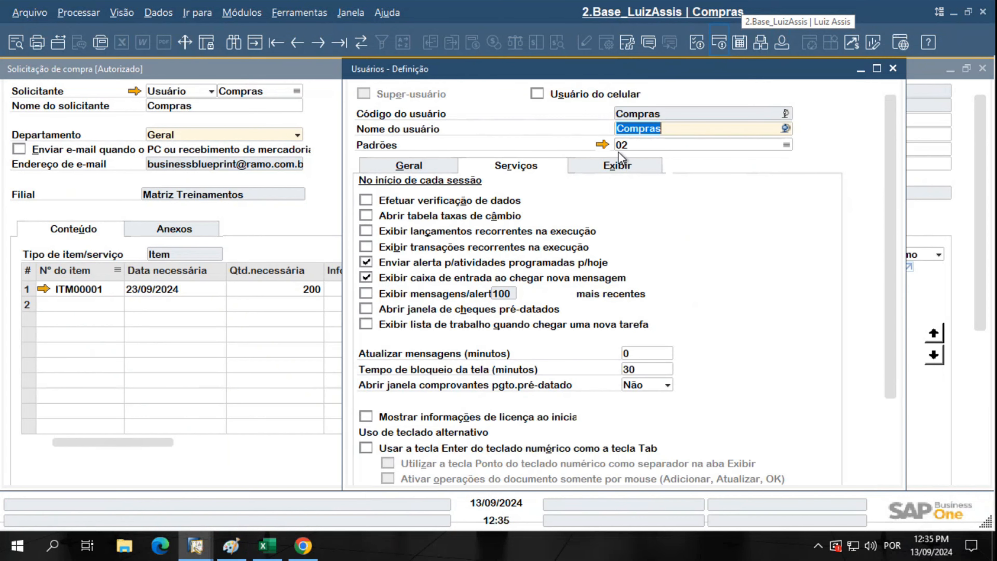